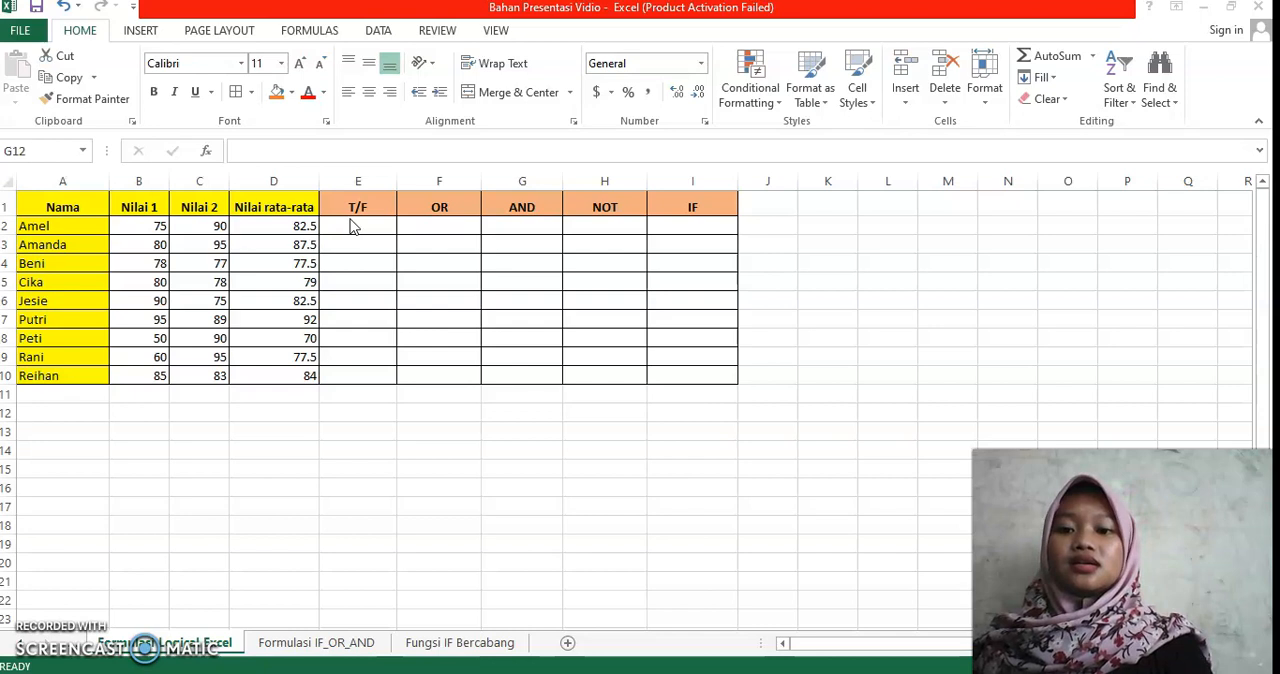
Step: Enter the comparison =B2>C2 in cell E2 of the T/F column and fill it down through E10
click(350, 226)
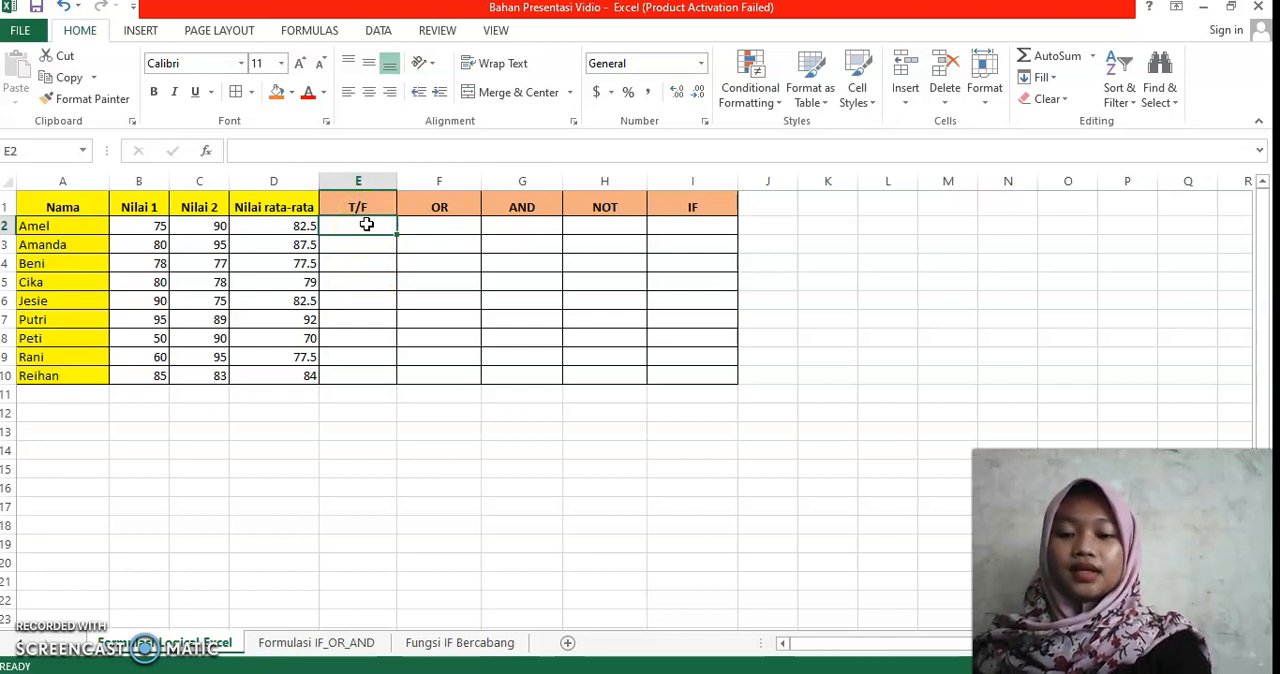
text(=)
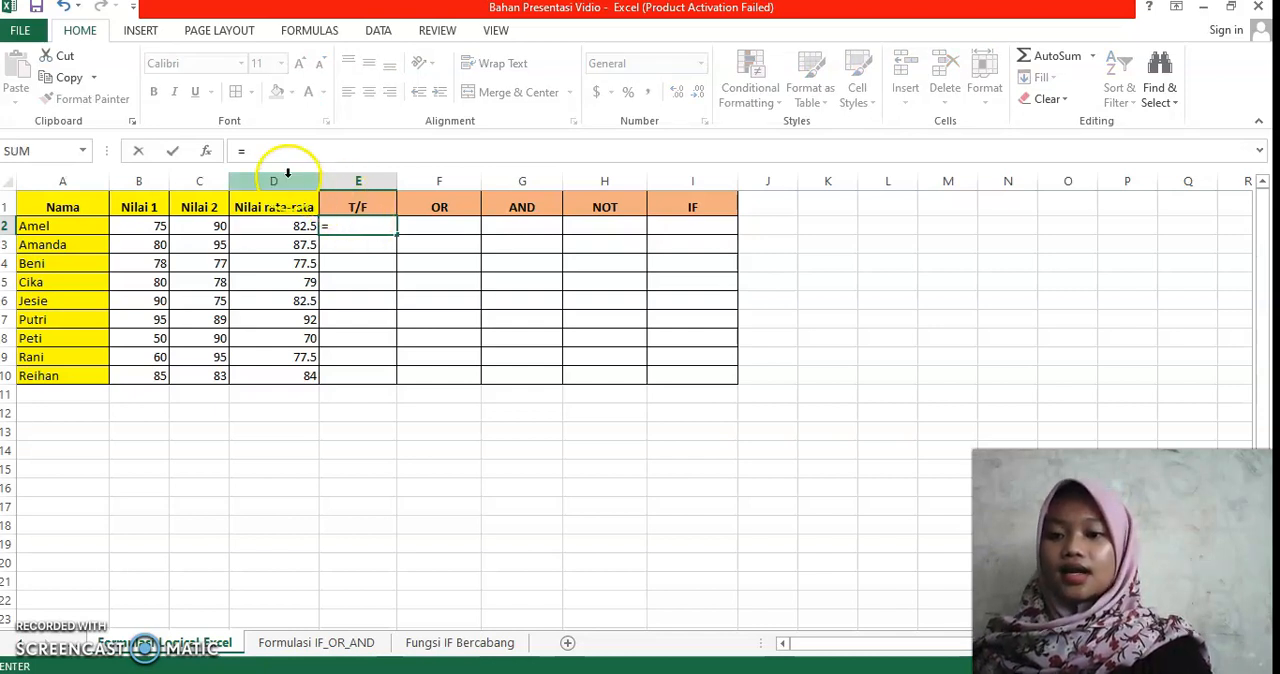
click(159, 228)
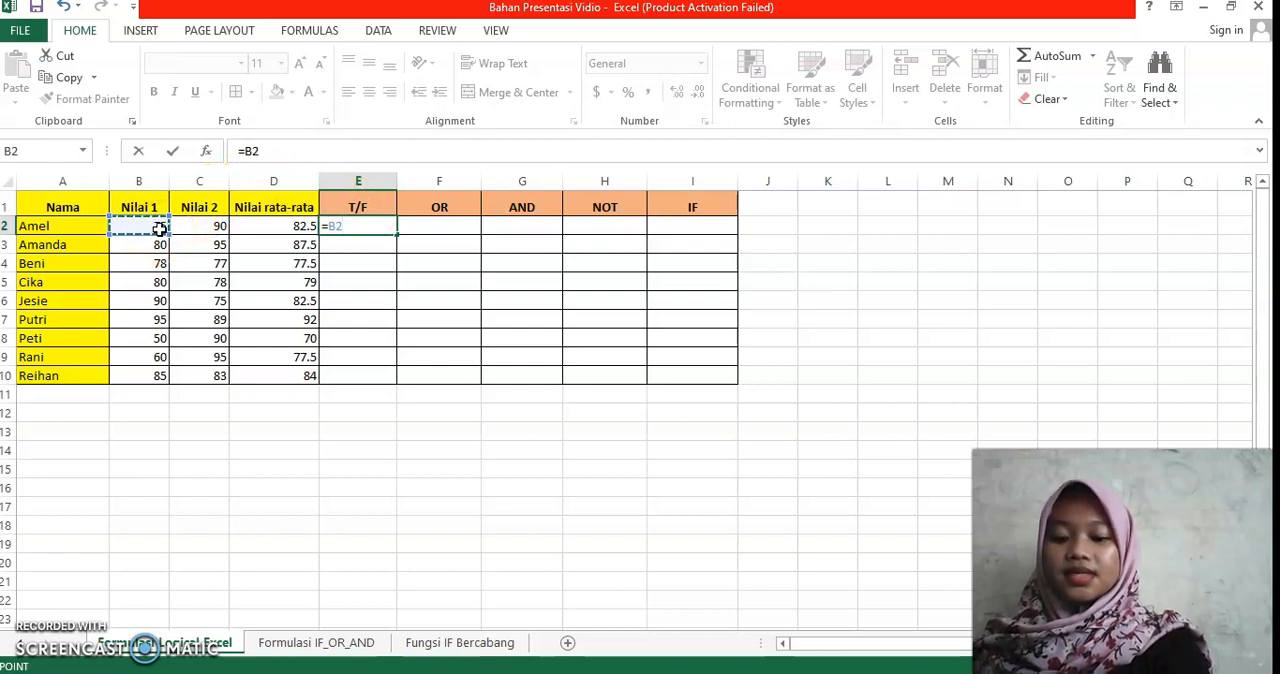
text(>)
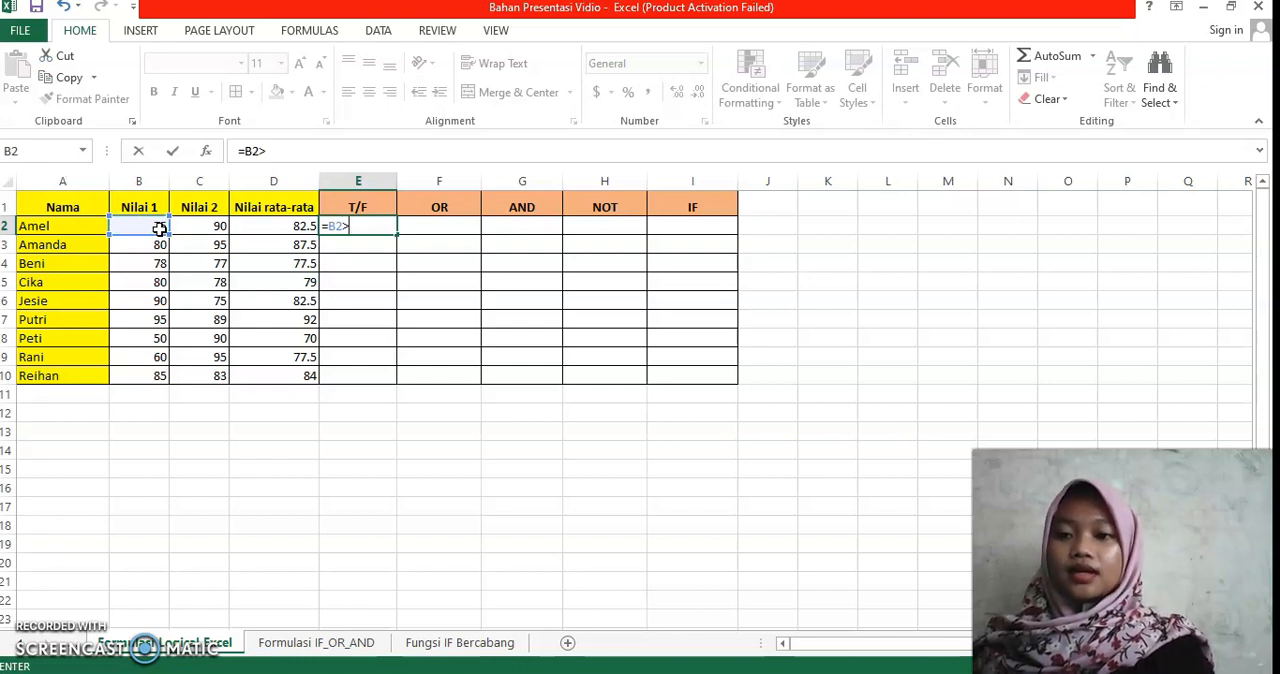
click(185, 226)
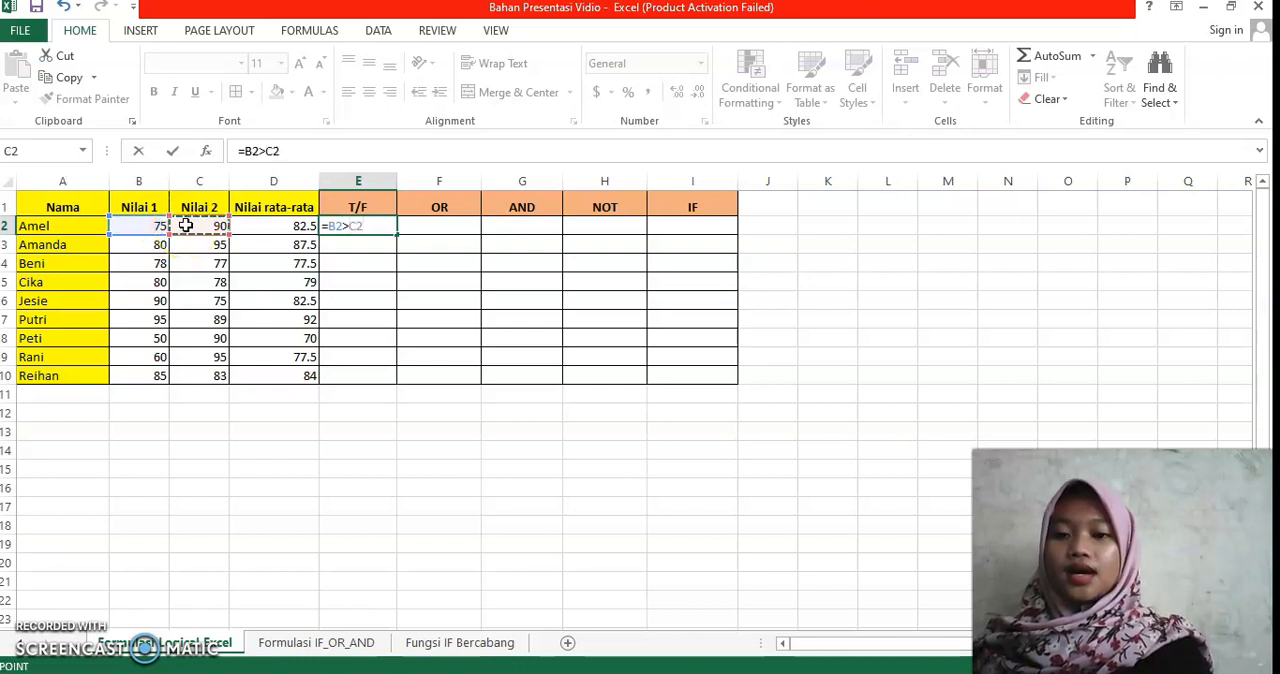
key(Return)
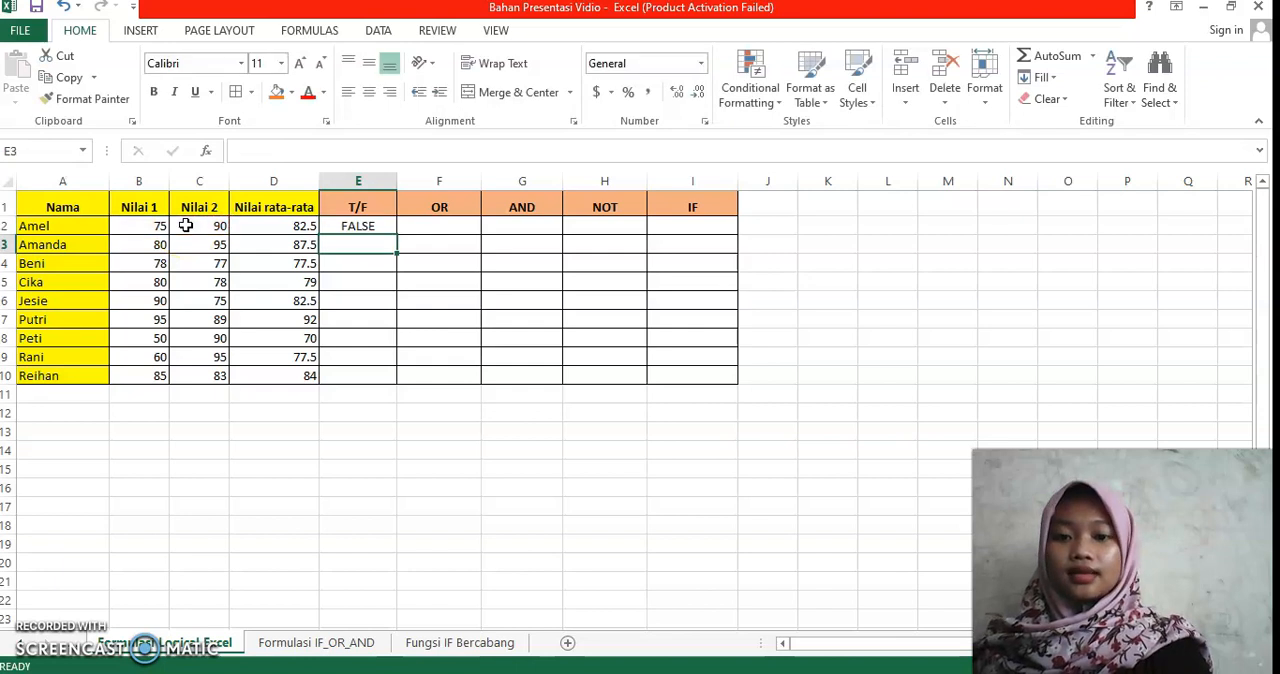
click(352, 228)
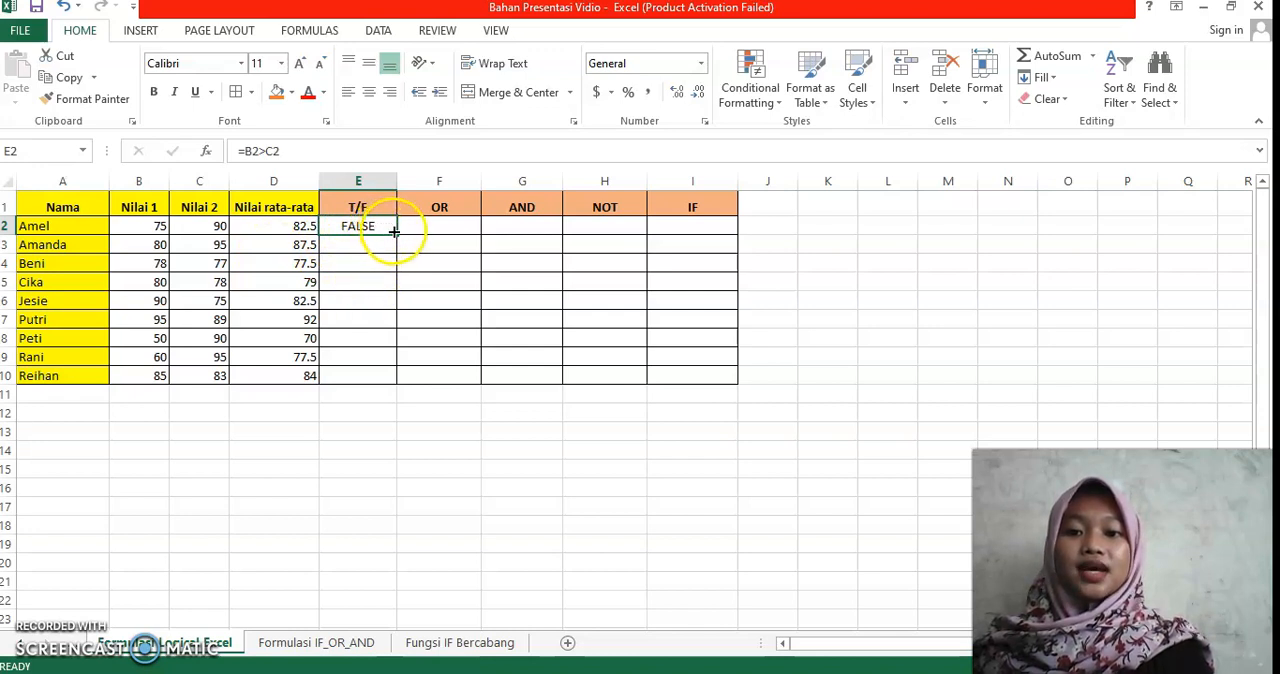
drag(395, 233, 395, 381)
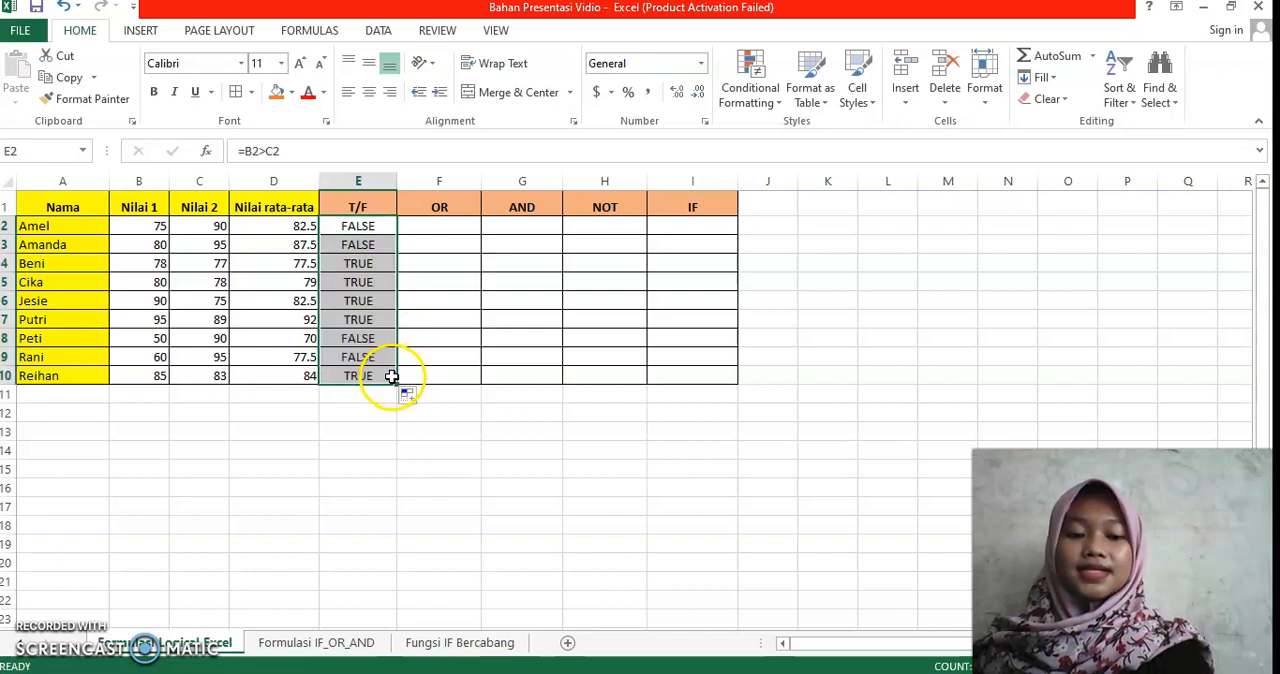
Step: Begin an IF formula in cell F2 of the OR column with the logical test OR(B2>=75,C2>=75)
click(449, 222)
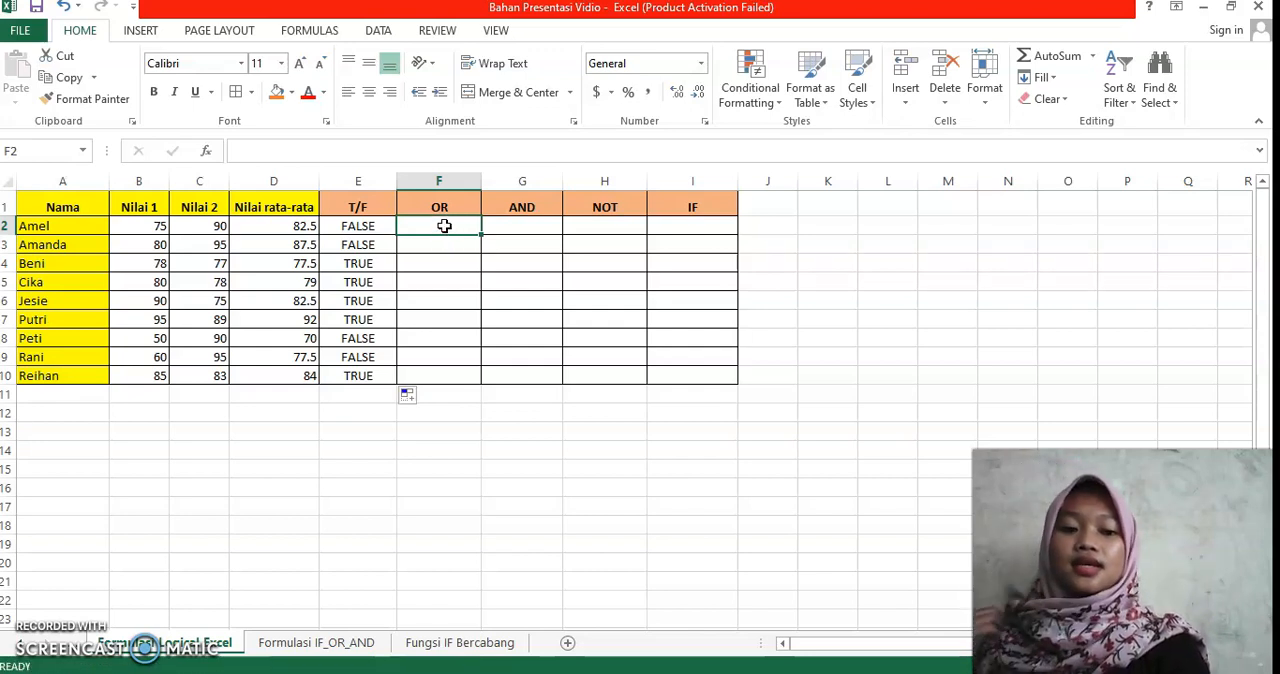
text(=)
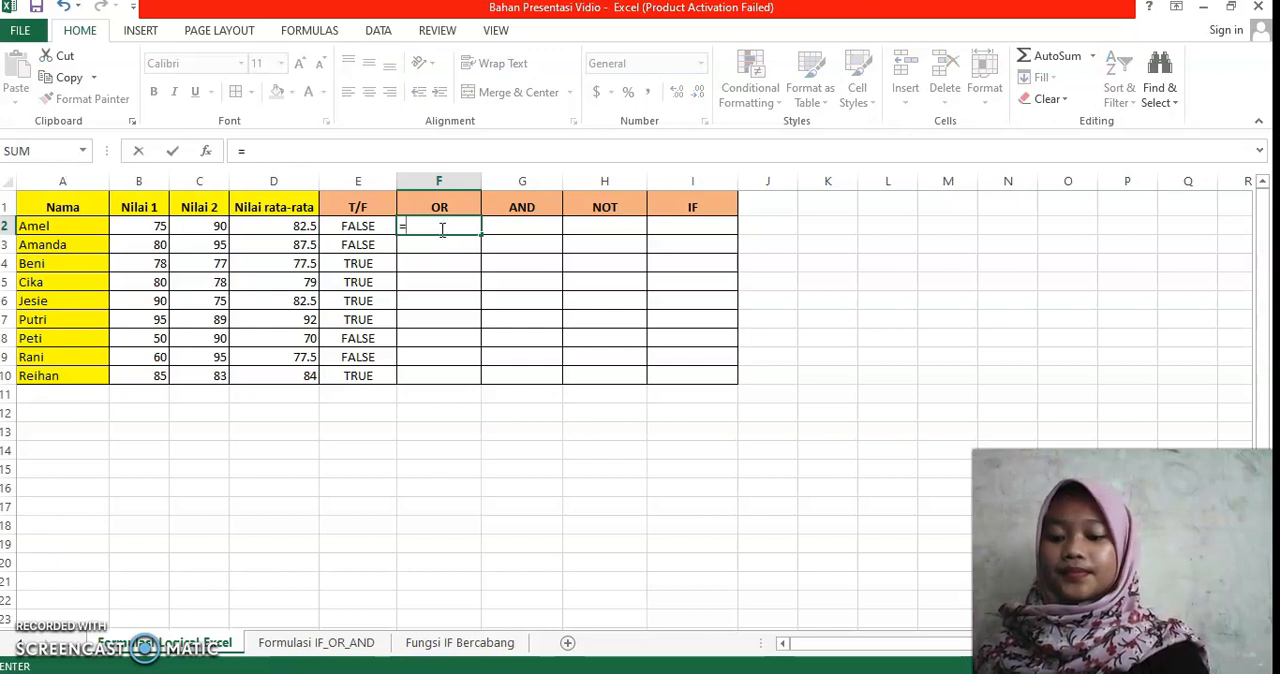
text(IF)
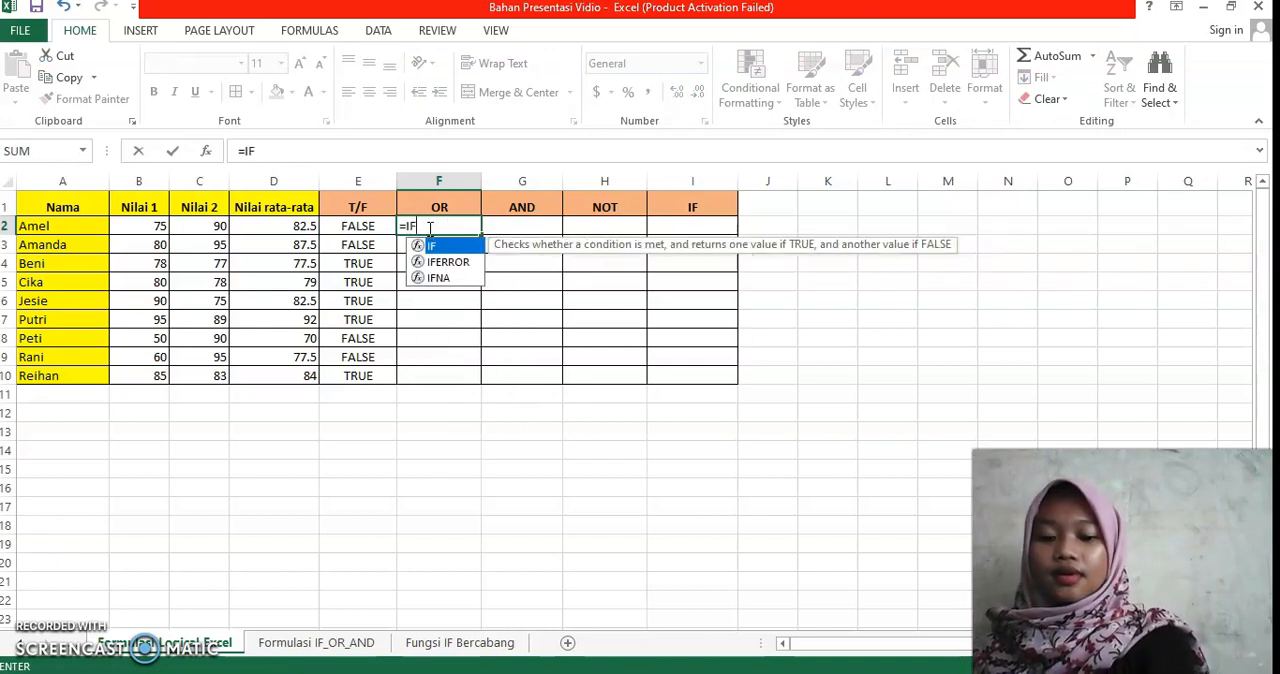
text(()
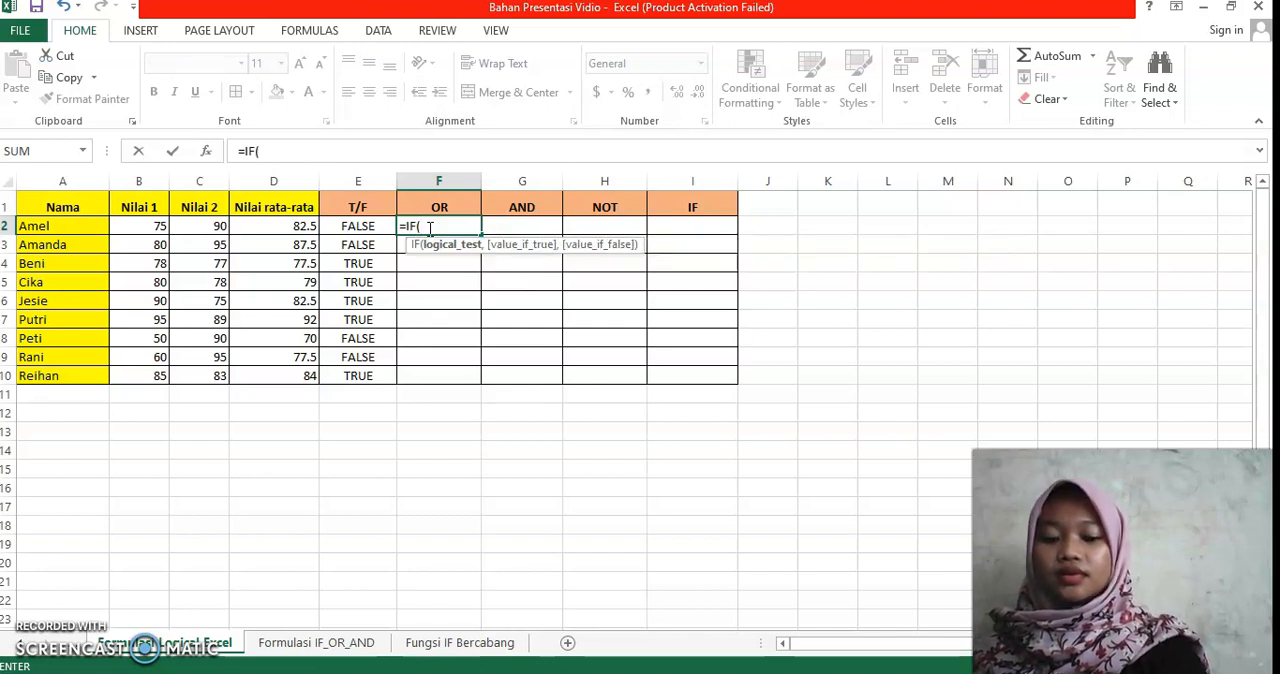
text(OR)
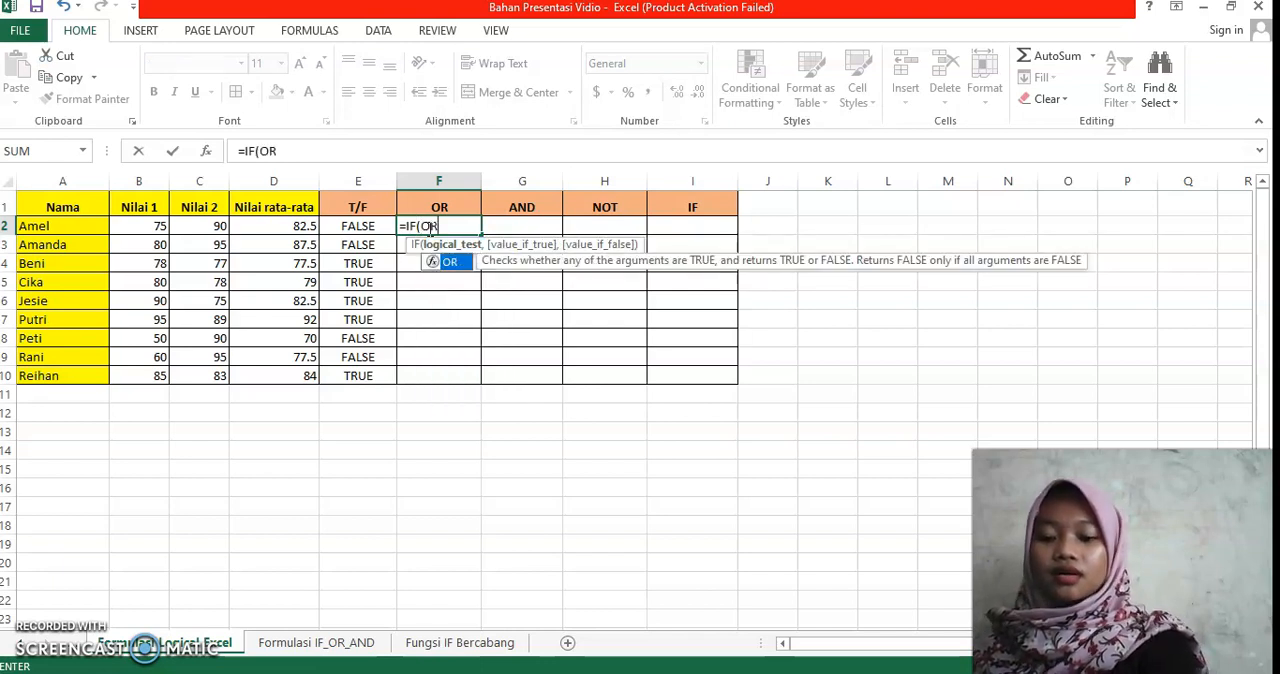
text(()
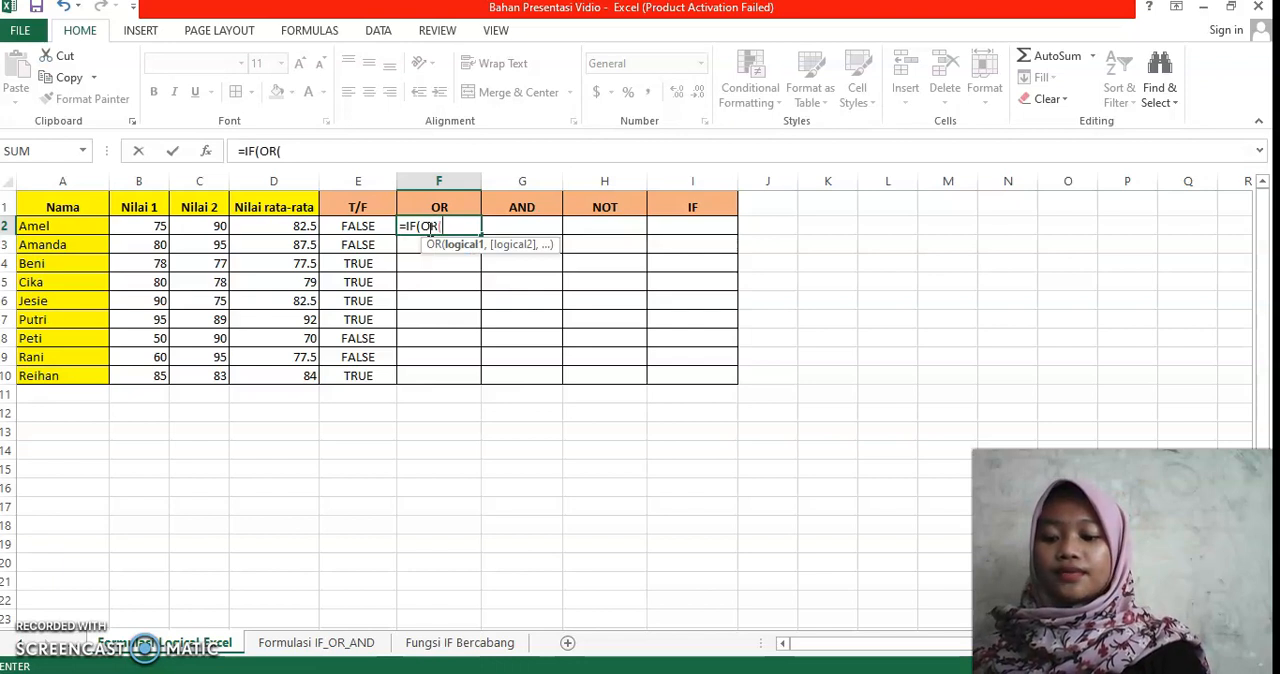
click(157, 225)
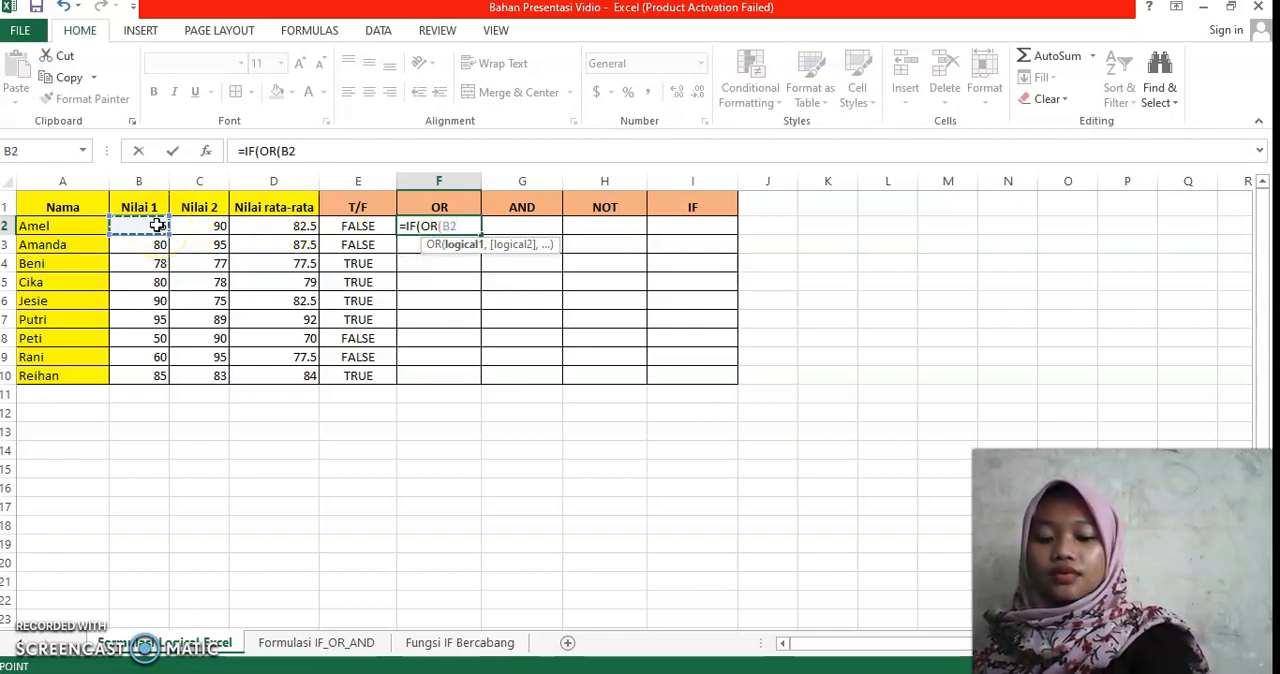
text(>=75)
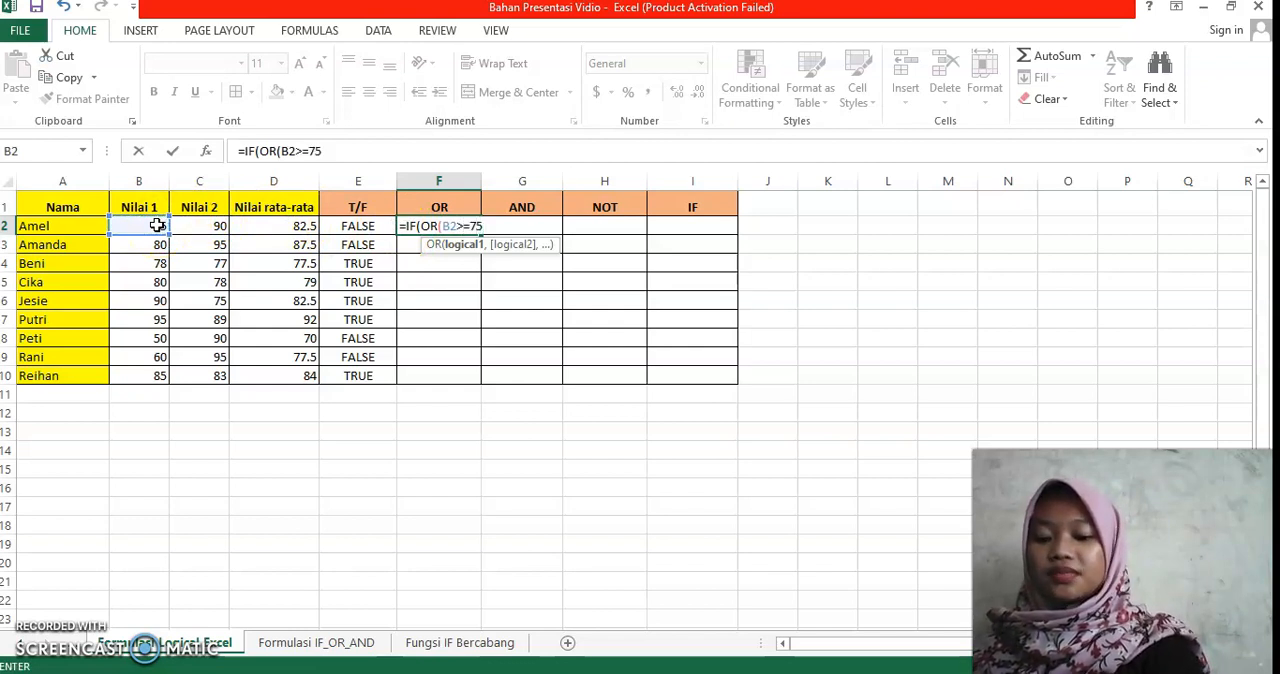
text(,)
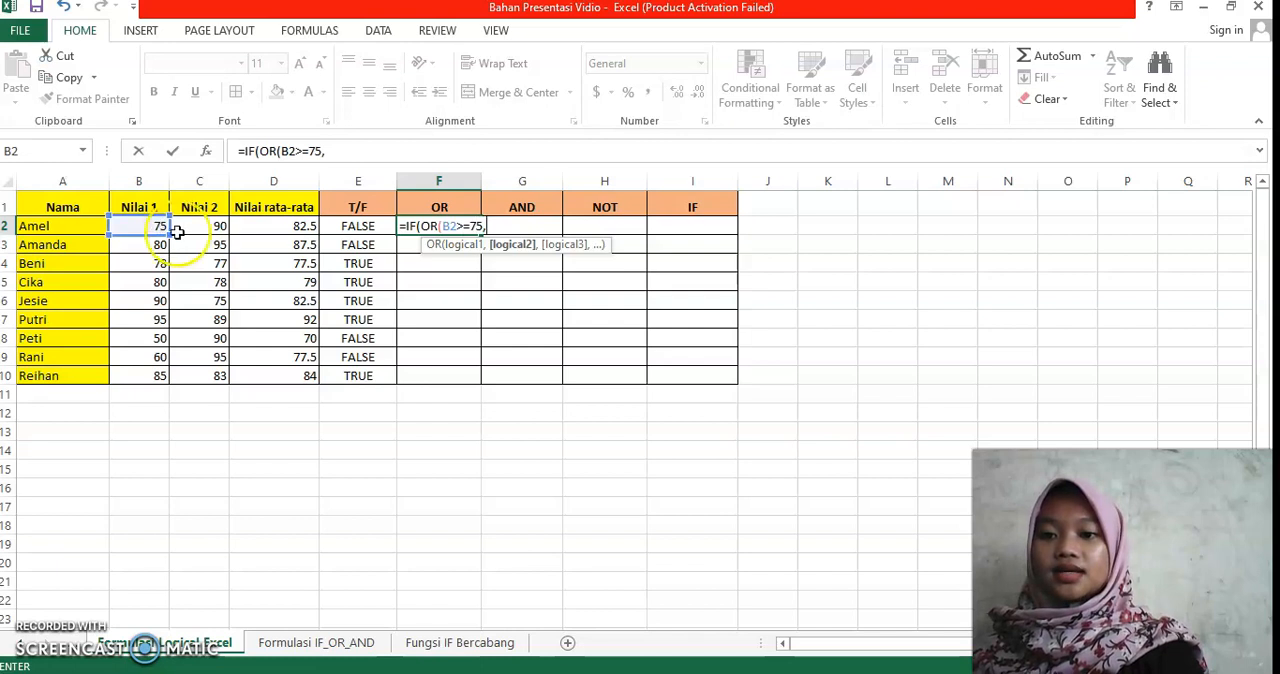
click(196, 231)
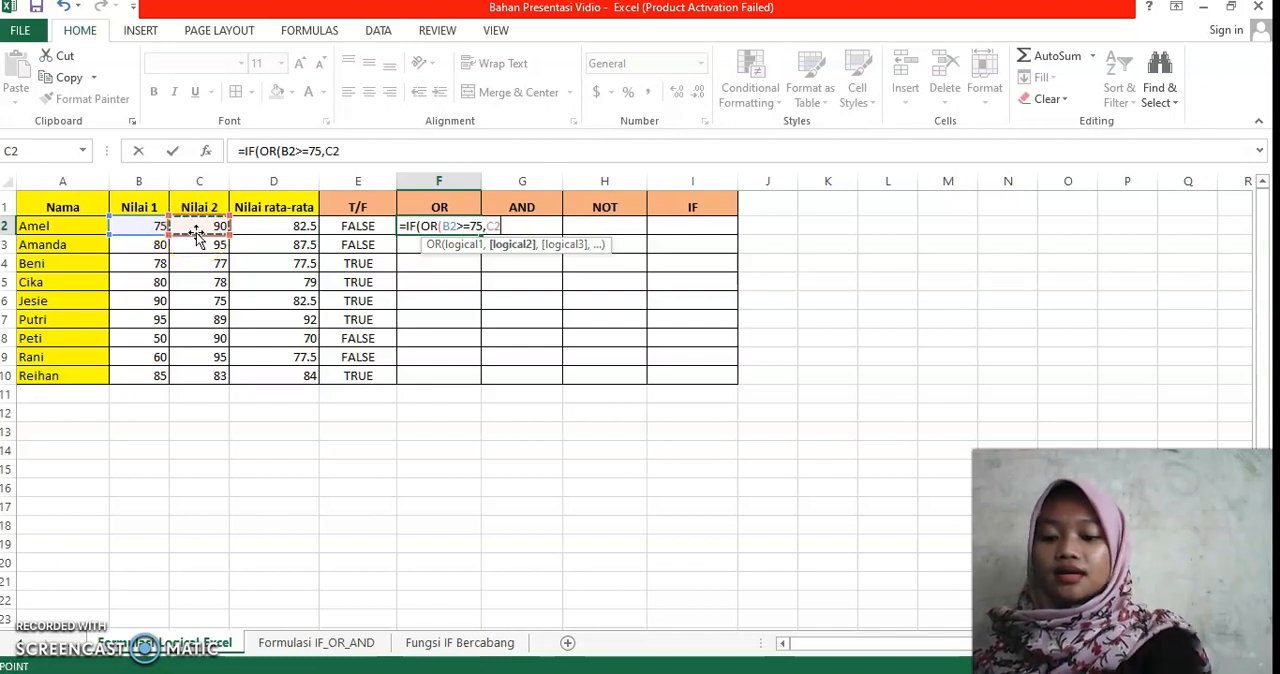
text(>=75)
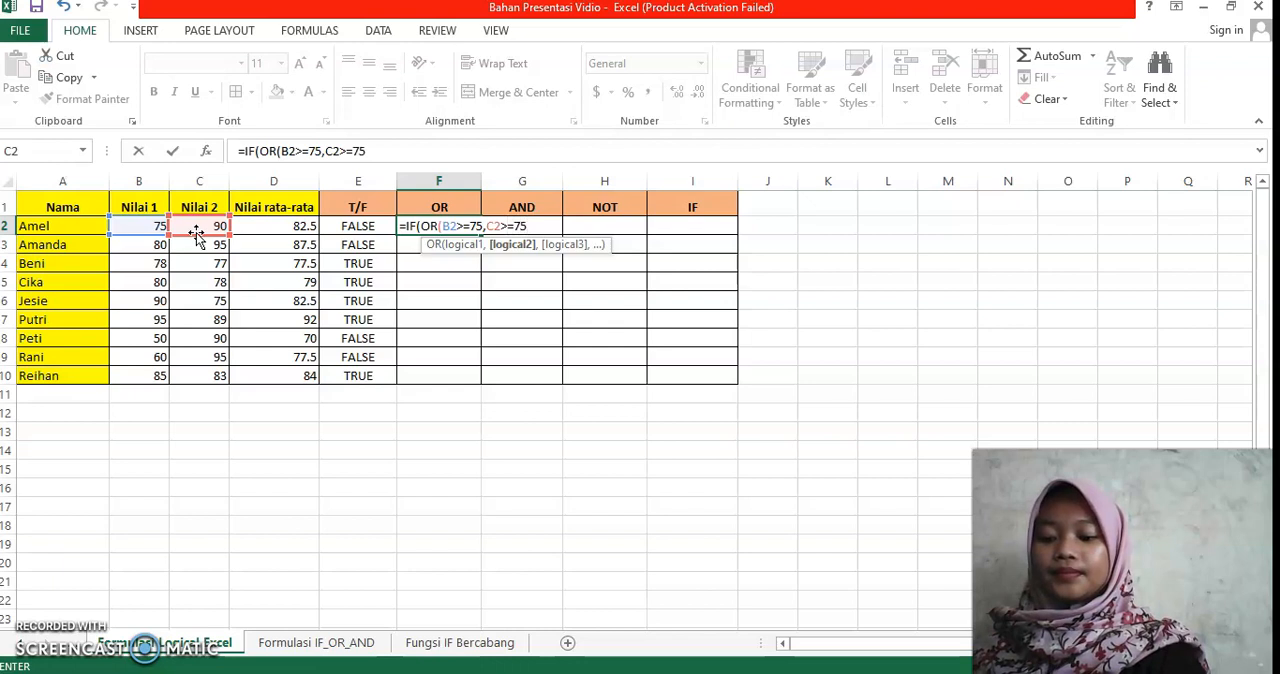
text())
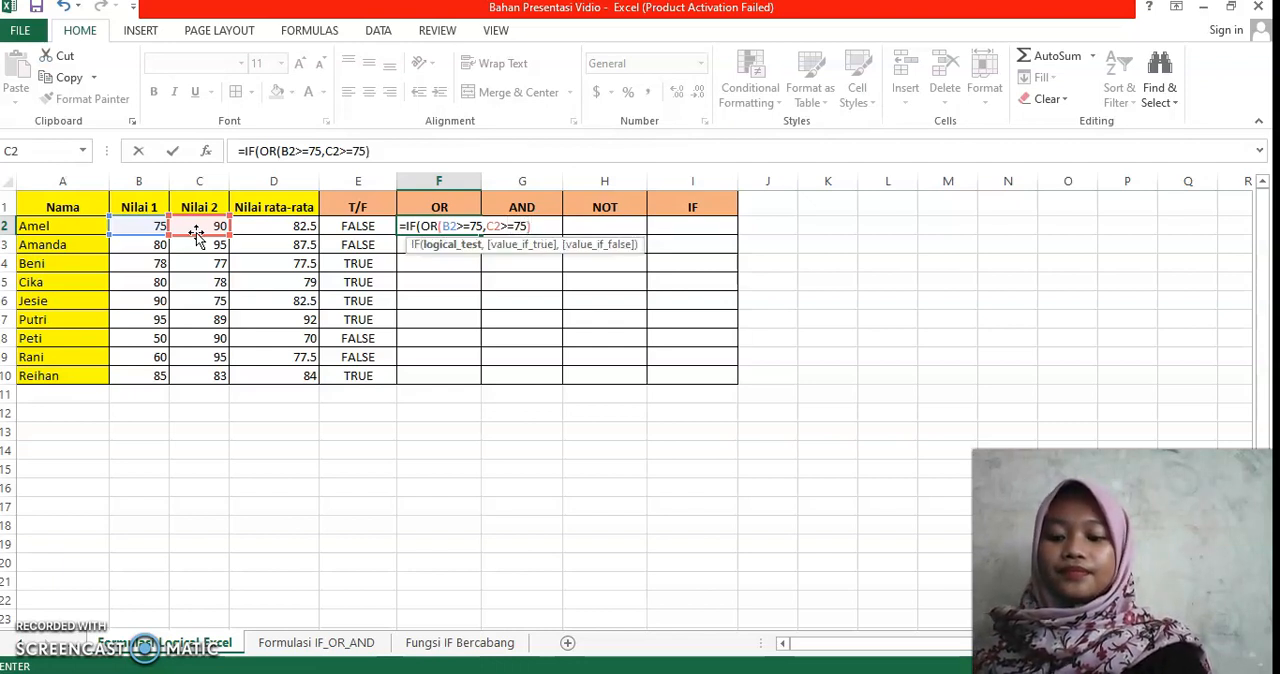
text(,)
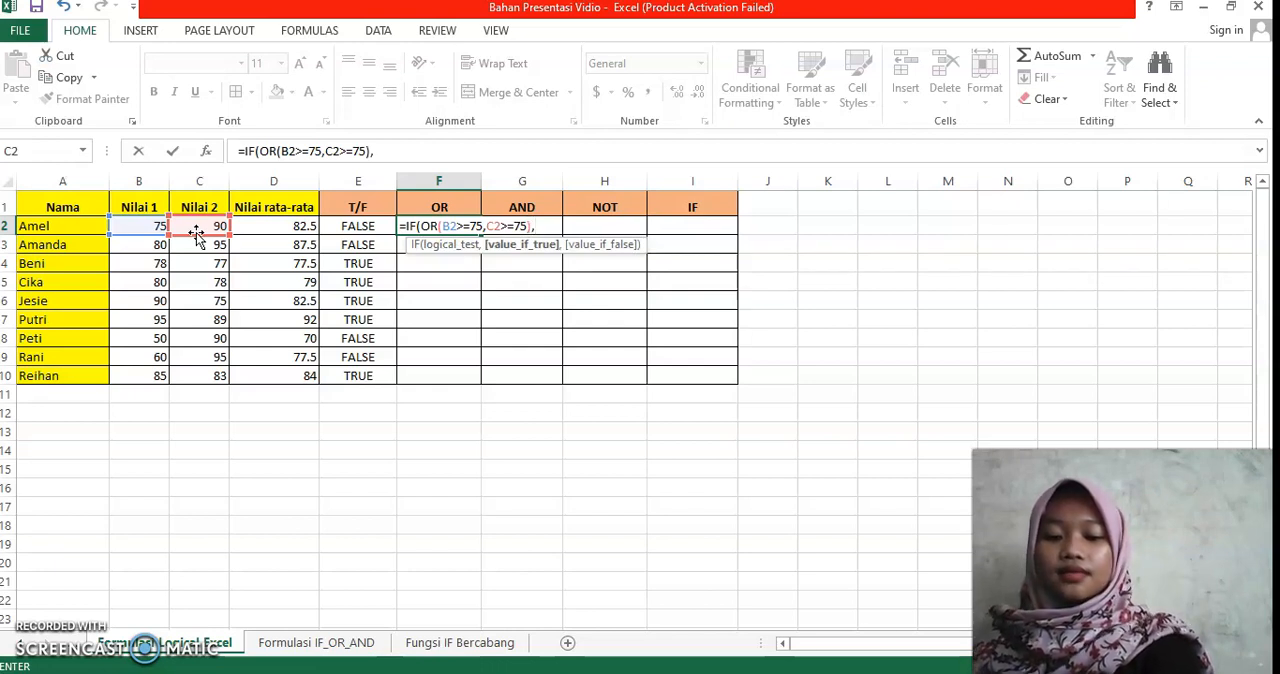
text("LUL)
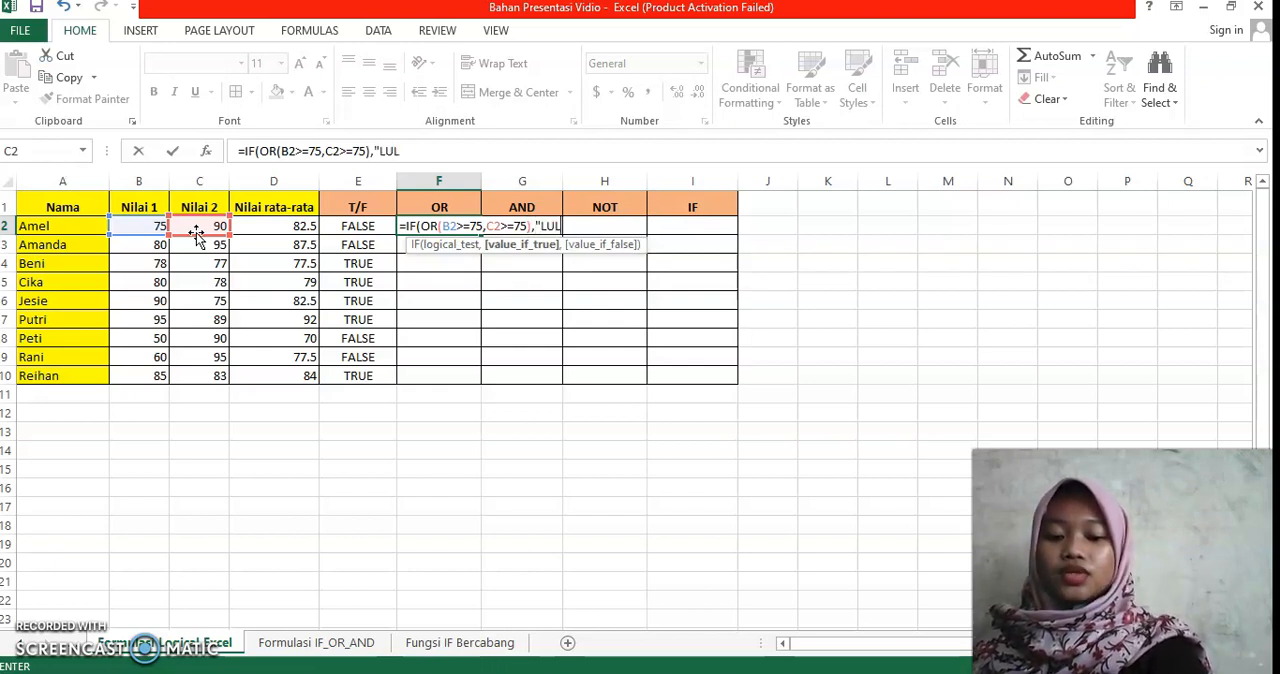
text(US")
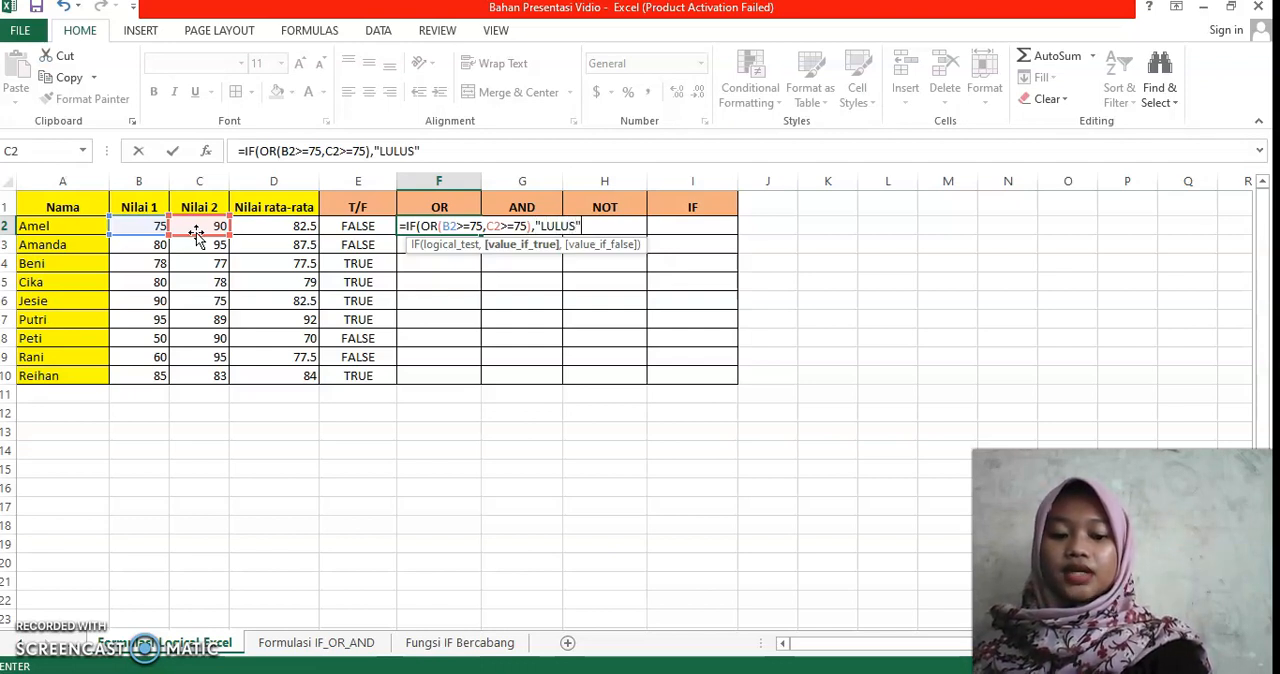
text(,)
text("T)
Step: Complete the F2 formula with the results "LULUS" if true and "TIDAK LULUS" if false, and fill it down through F10
text(DA)
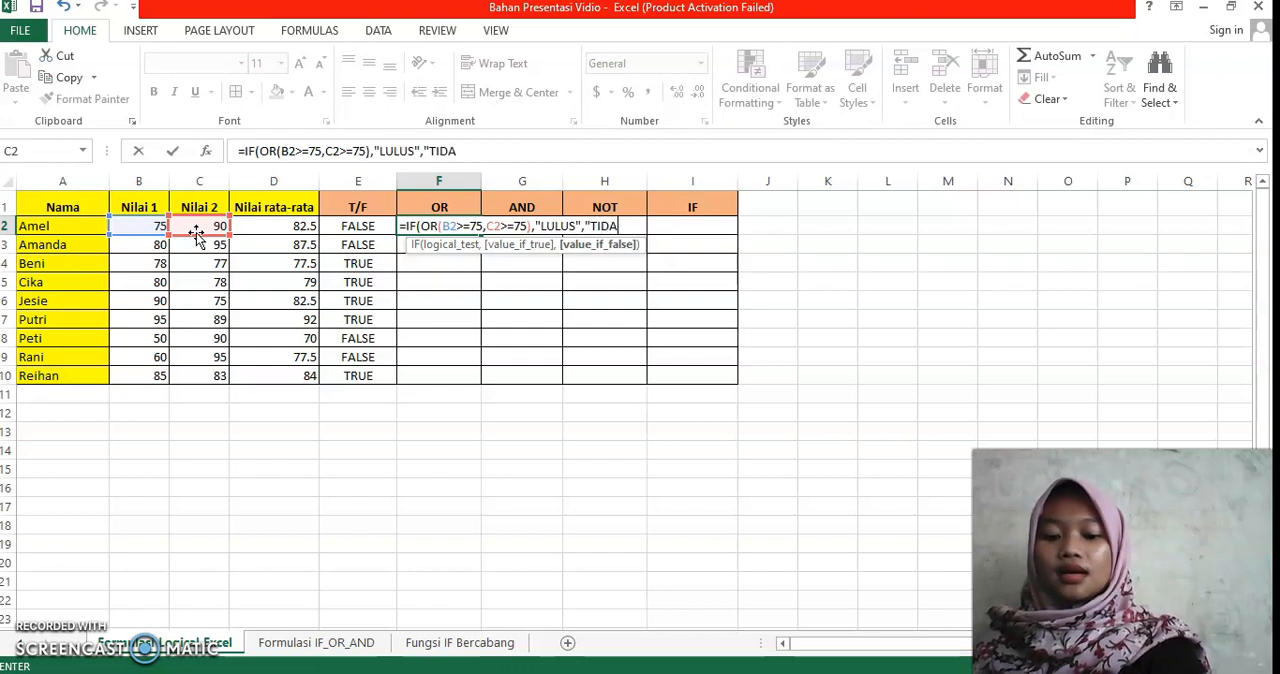
text(K LULUS)
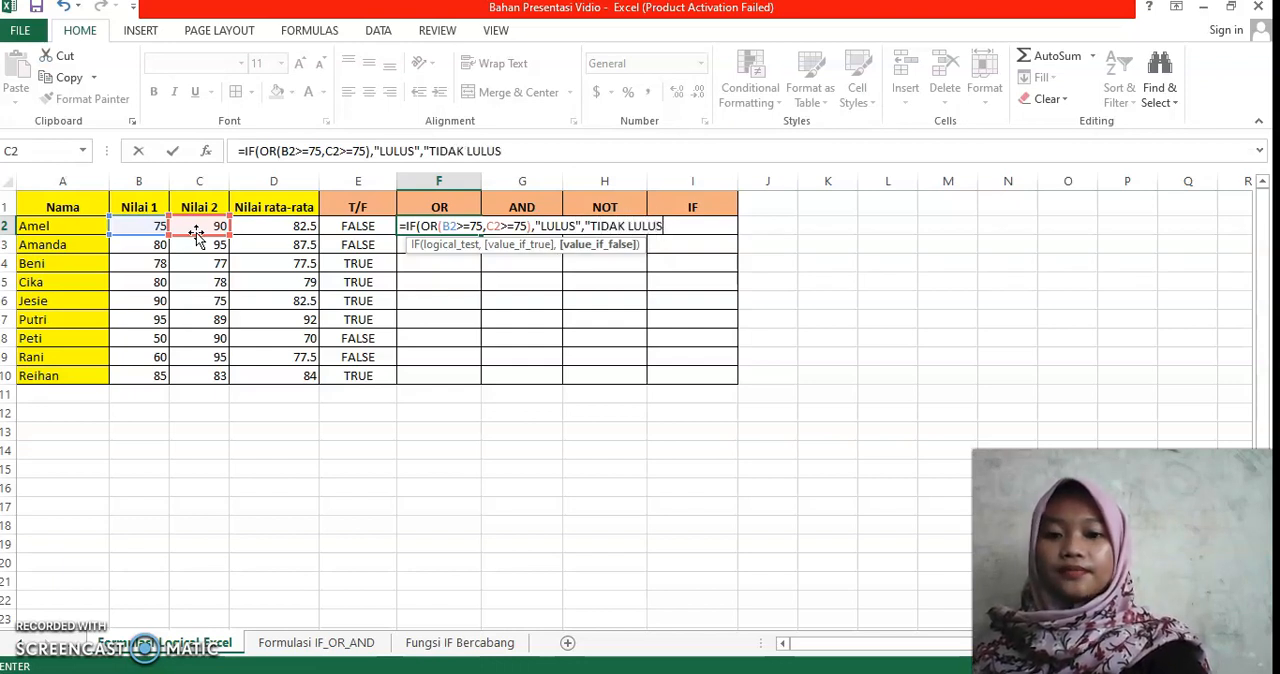
text(")
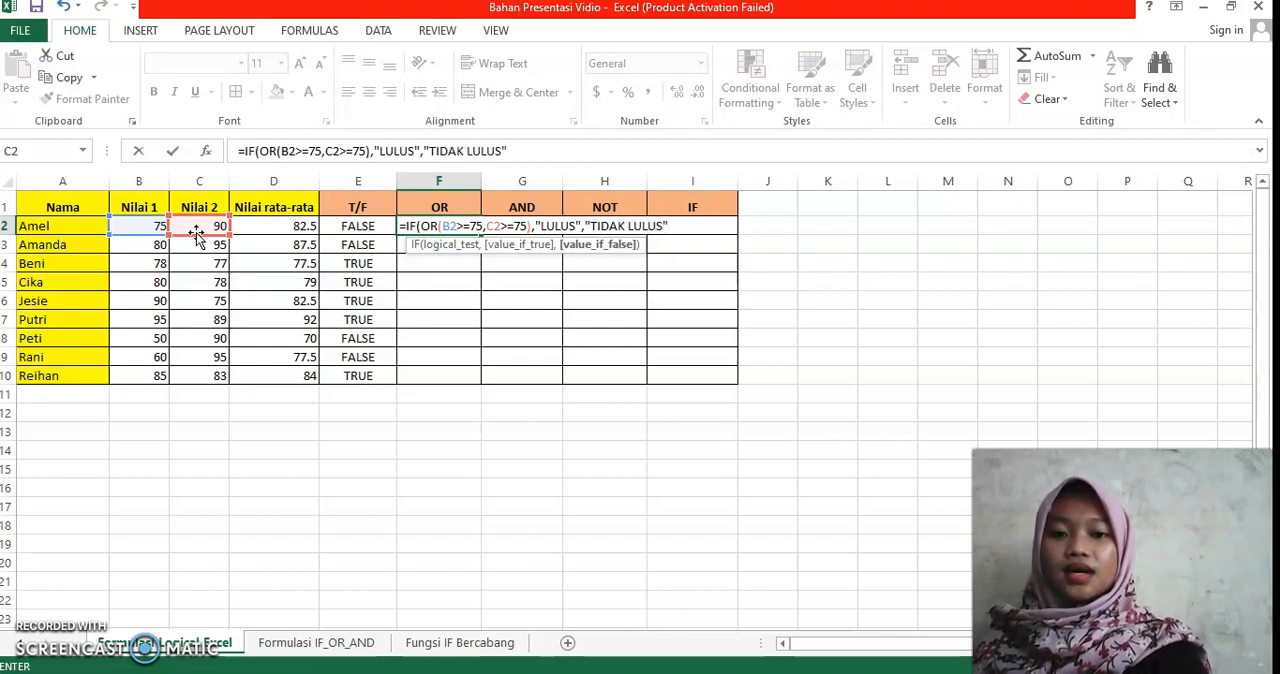
text())
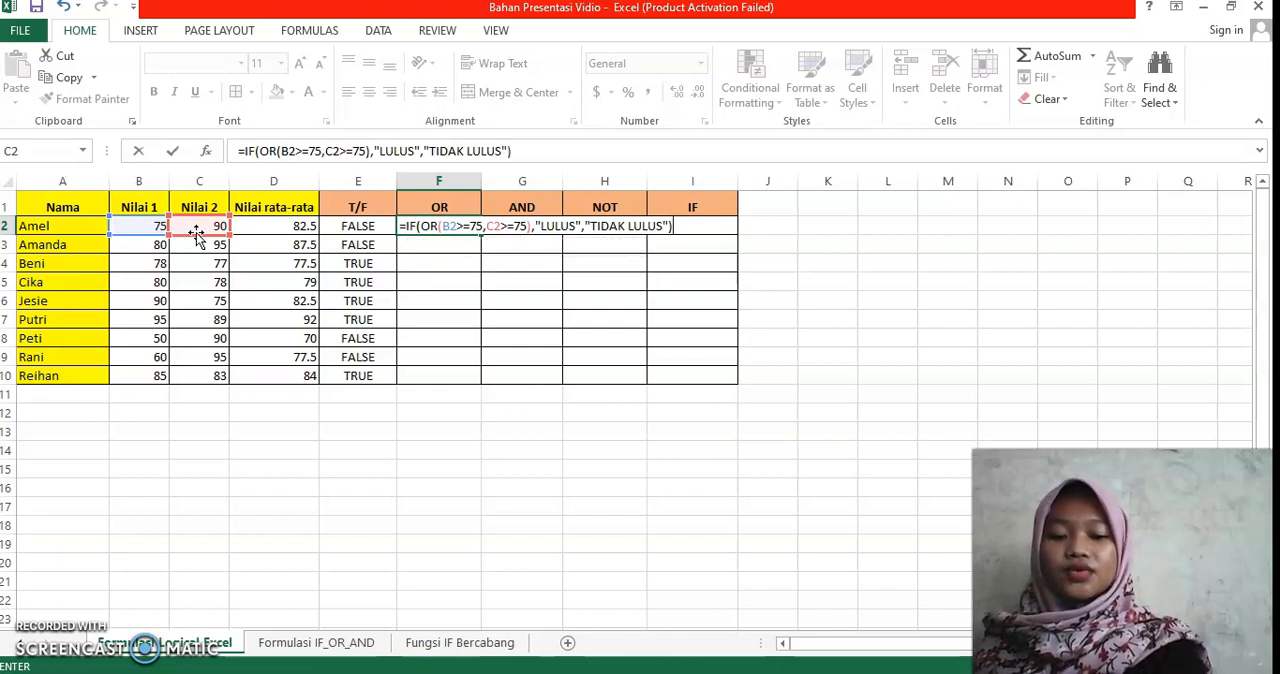
key(Return)
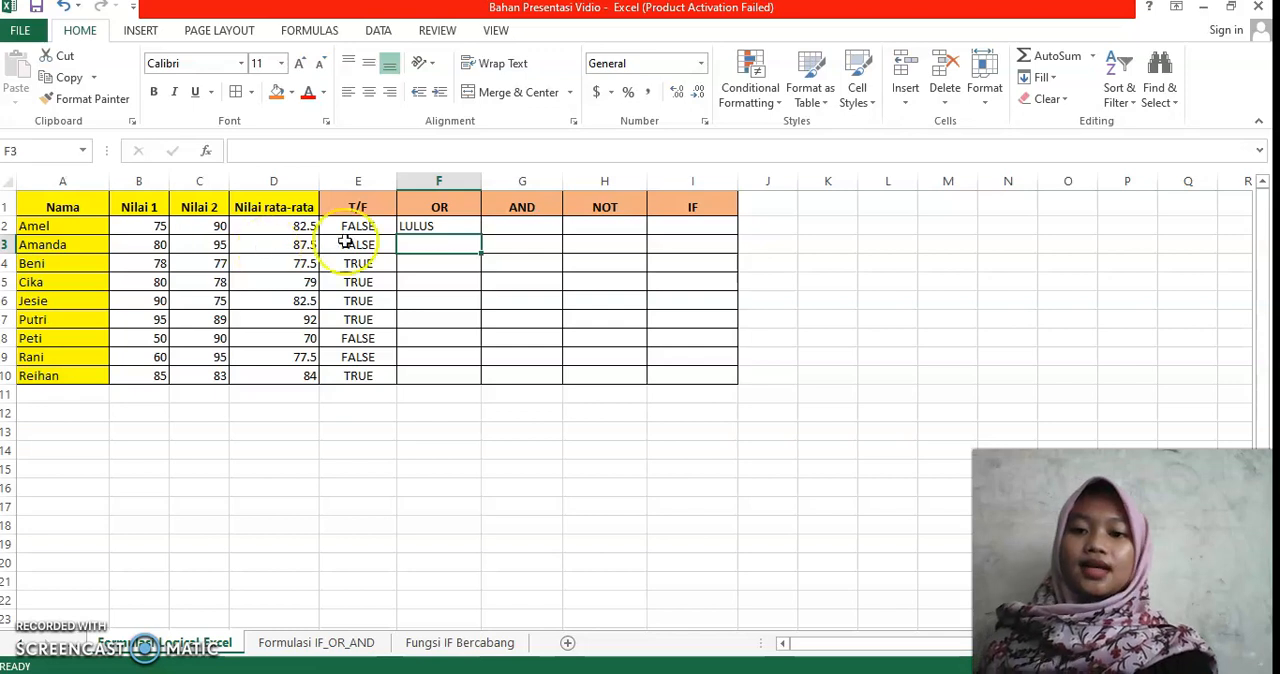
click(410, 226)
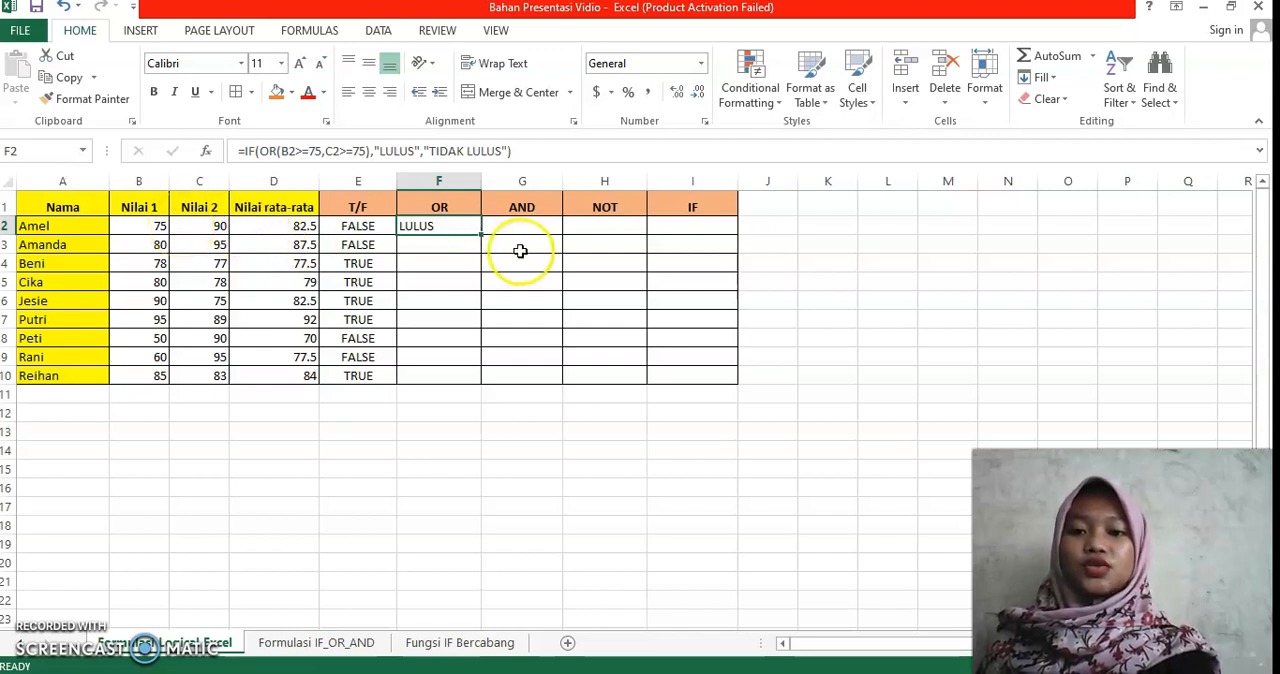
drag(481, 234, 478, 382)
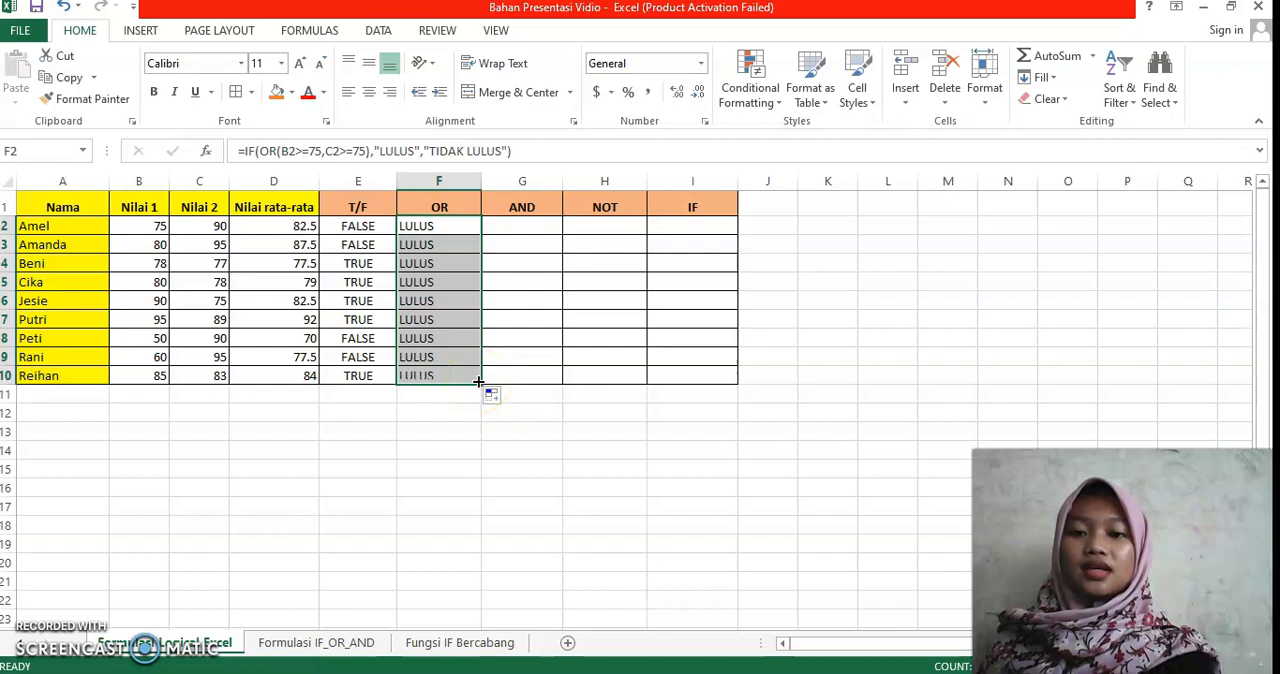
Step: Begin an IF formula in cell G2 of the AND column with B2>=75 as the first condition of a nested AND
click(526, 229)
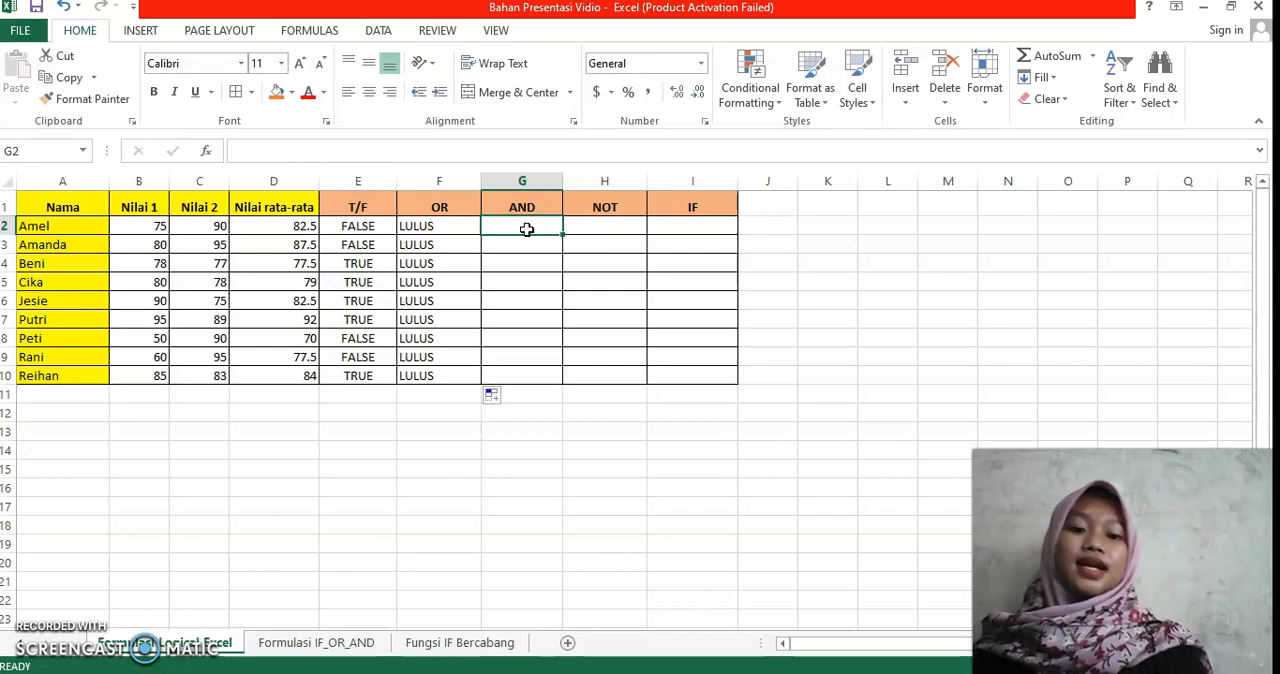
click(524, 245)
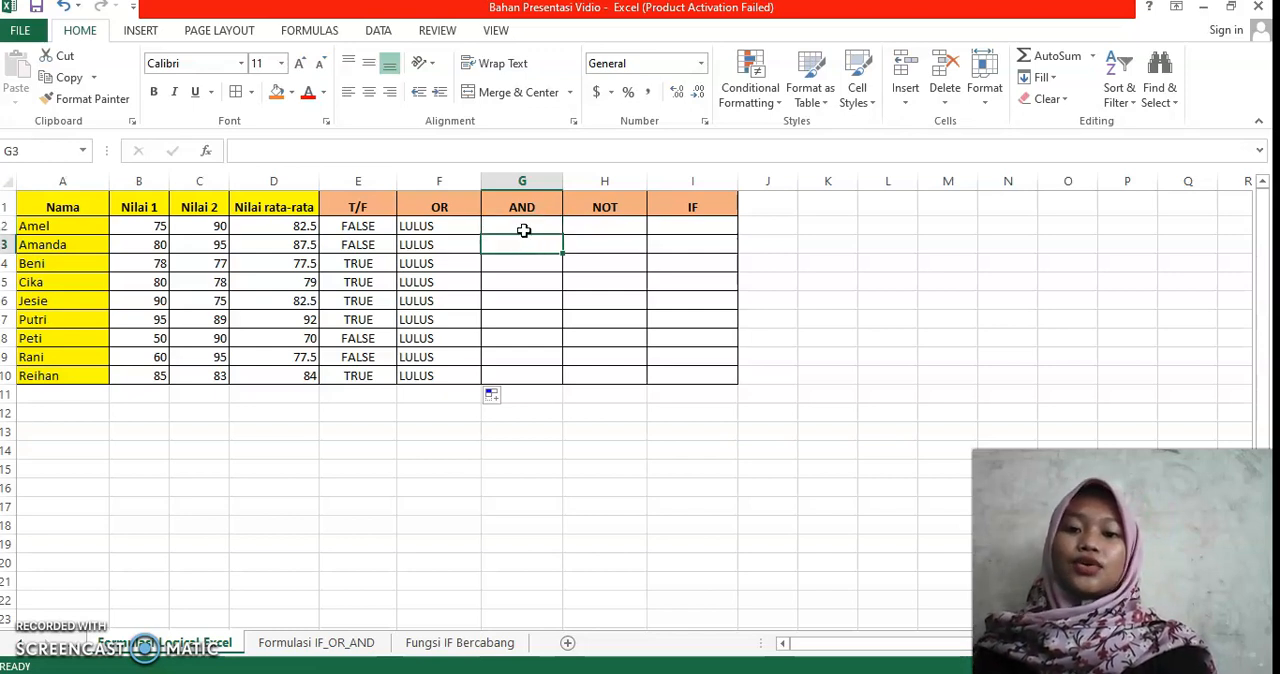
click(524, 231)
text(=)
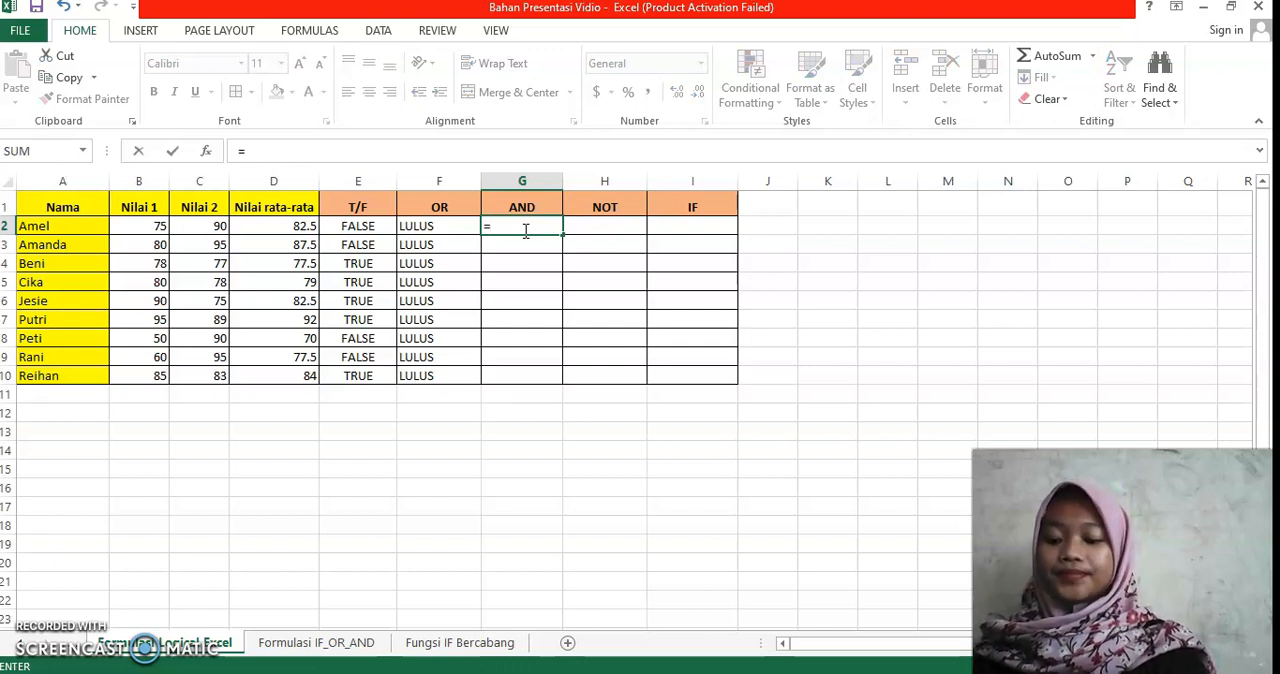
text(IF)
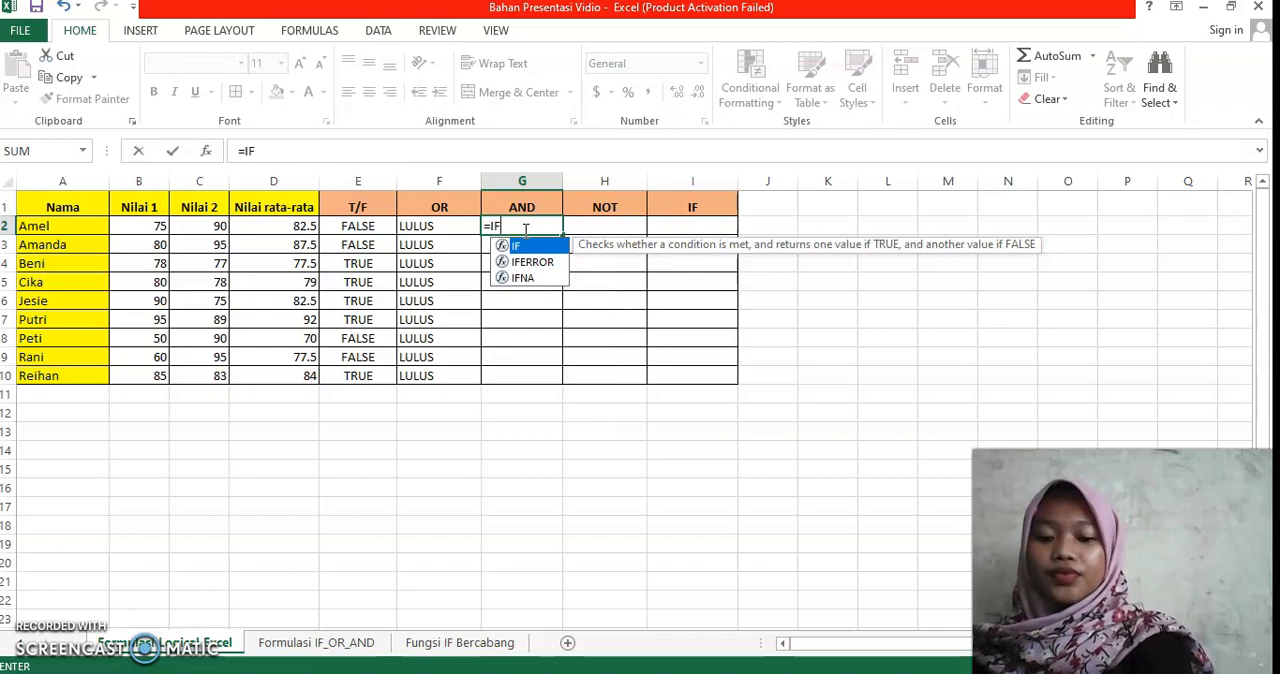
text((AND)
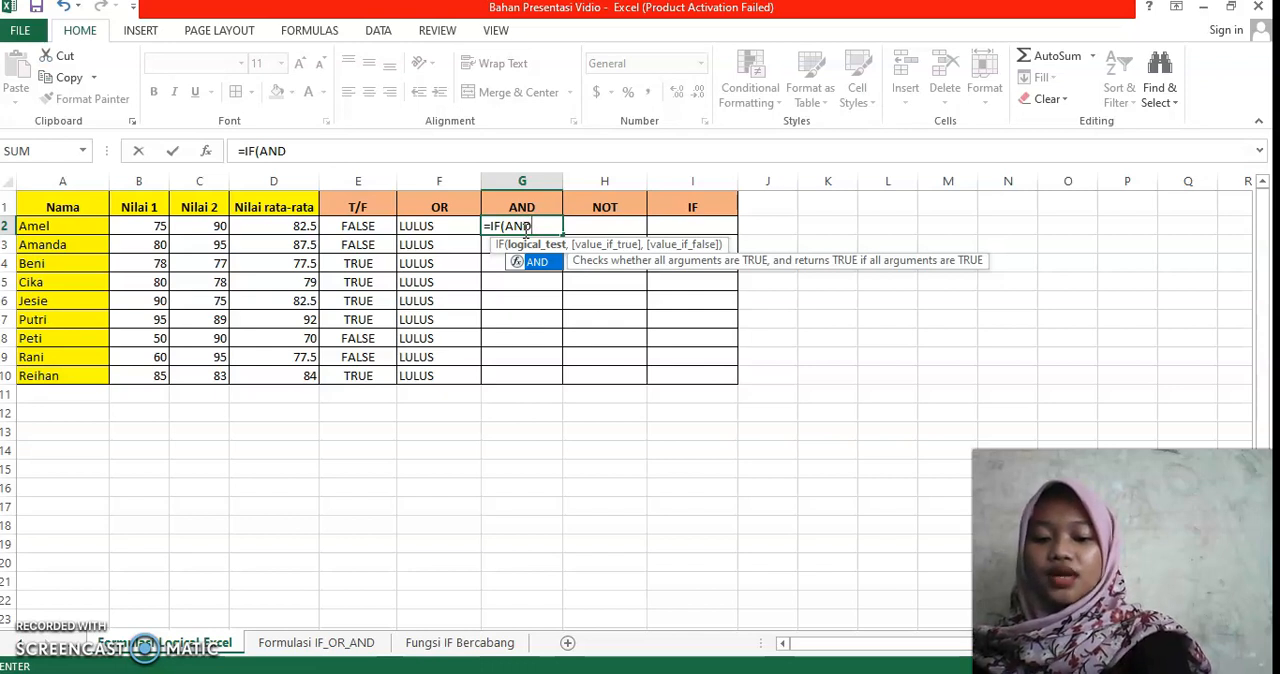
text(()
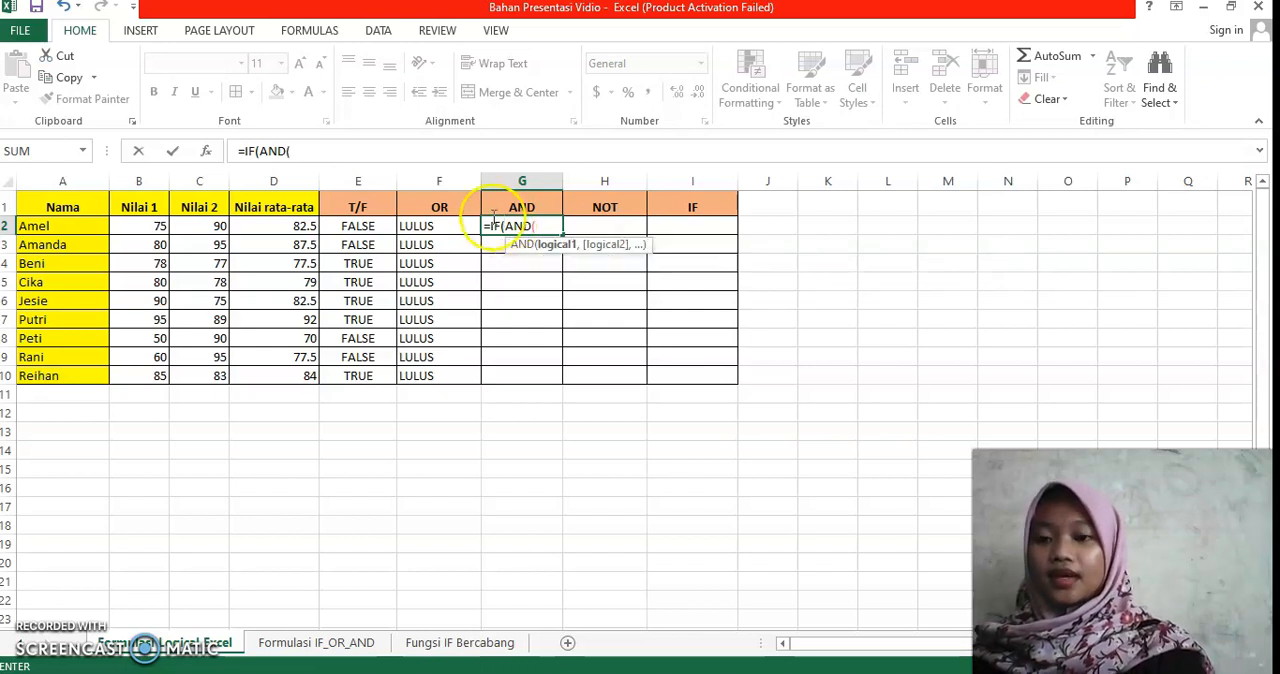
click(145, 228)
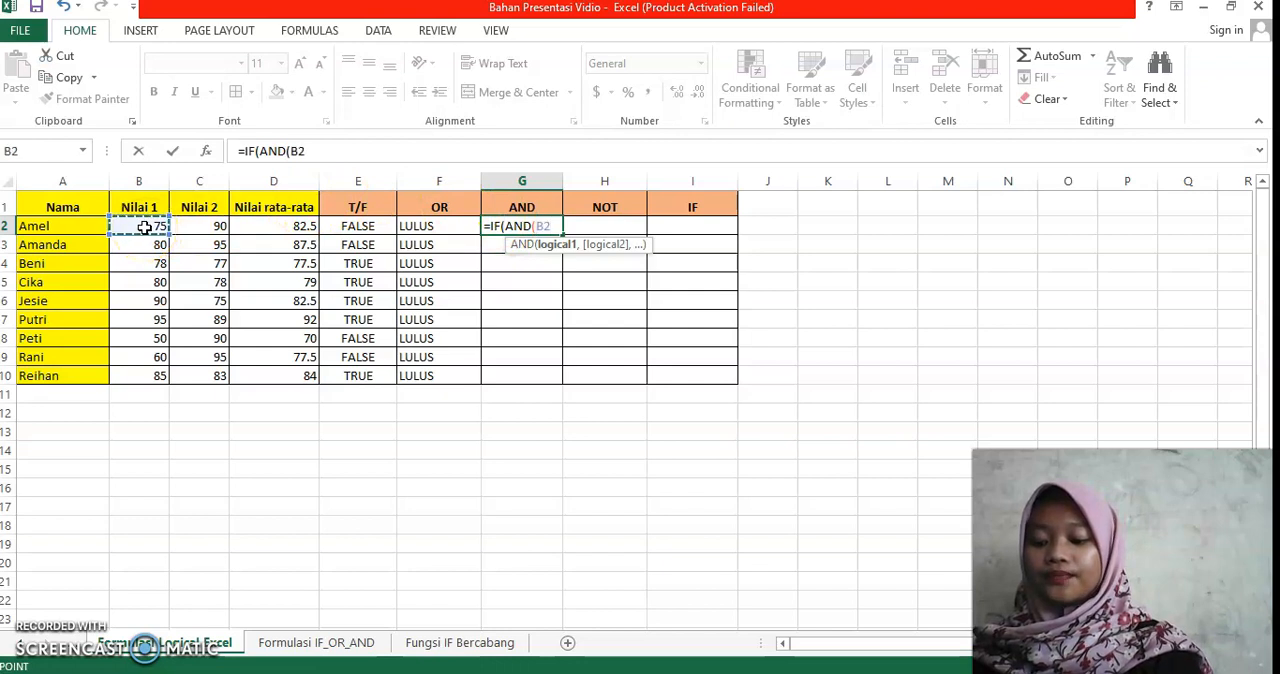
text(>)
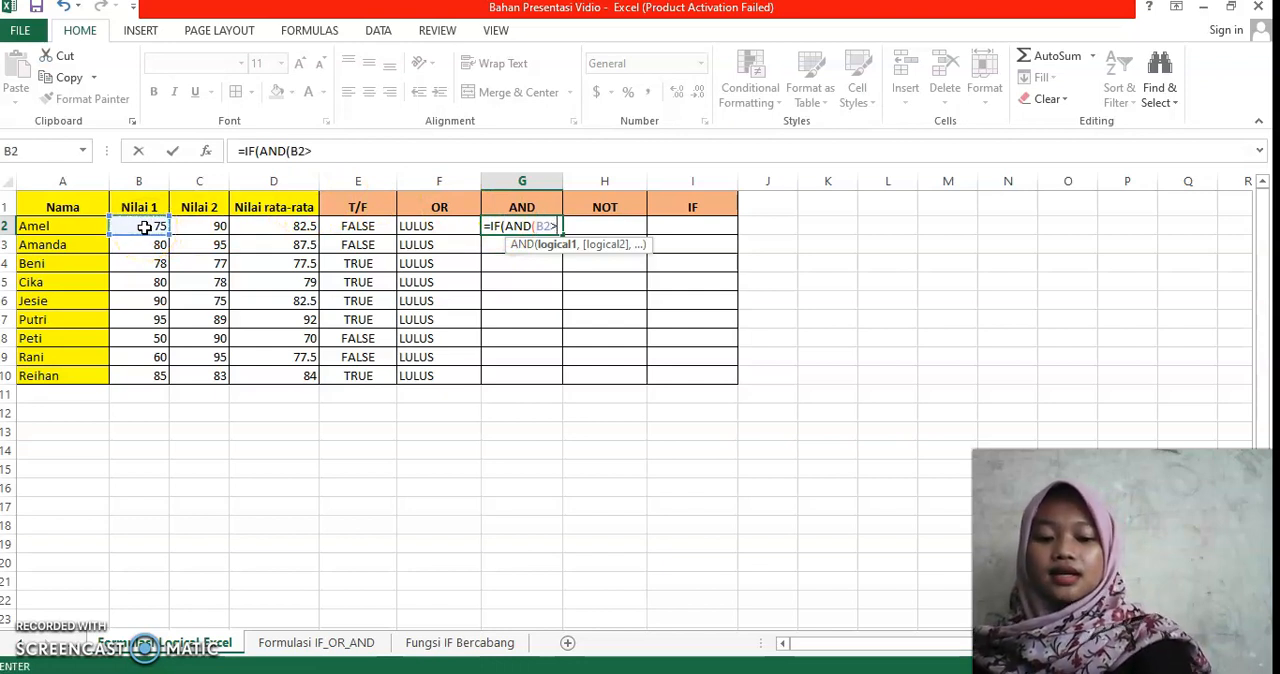
text(=75)
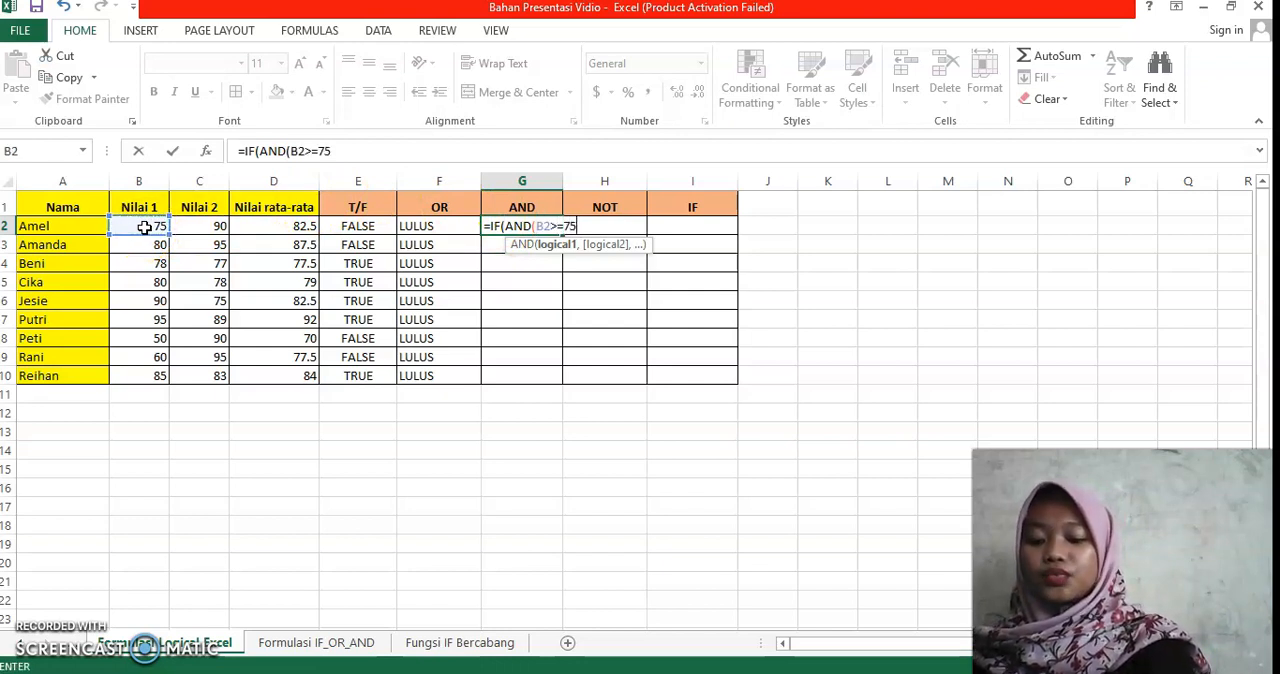
text(,)
Step: Add C2>=75 as the second AND condition in the G2 formula and close the logical test
click(188, 231)
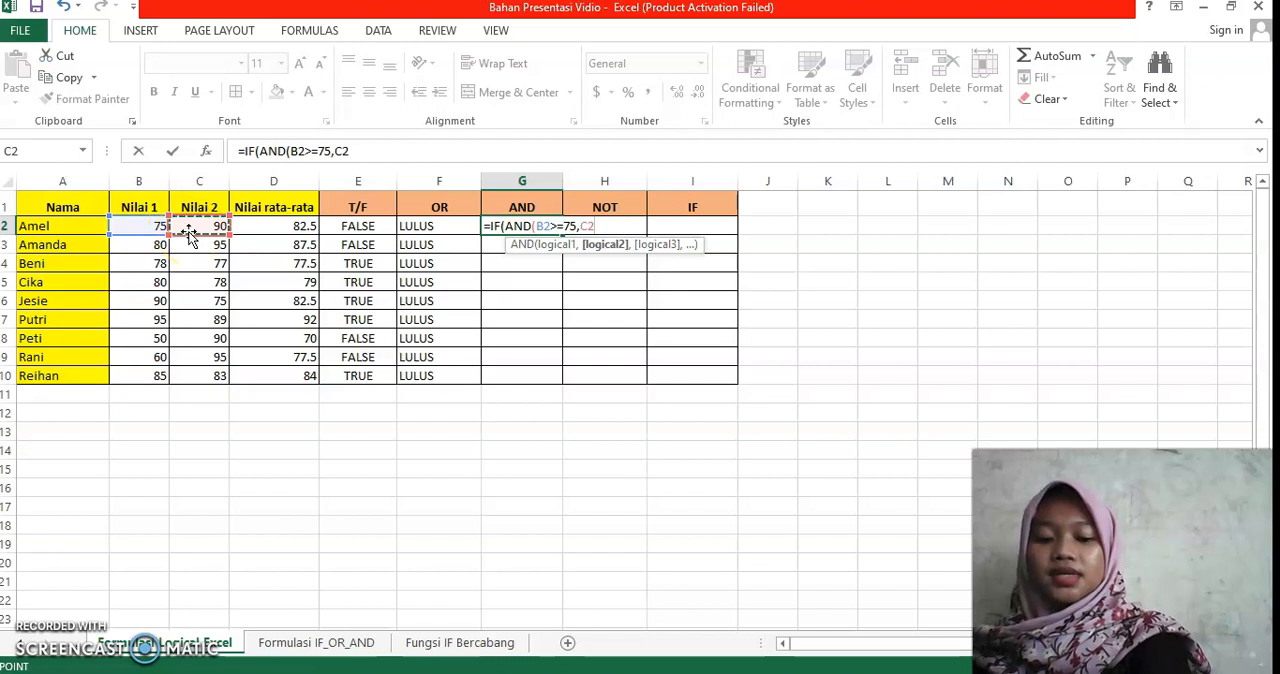
text(>=75)
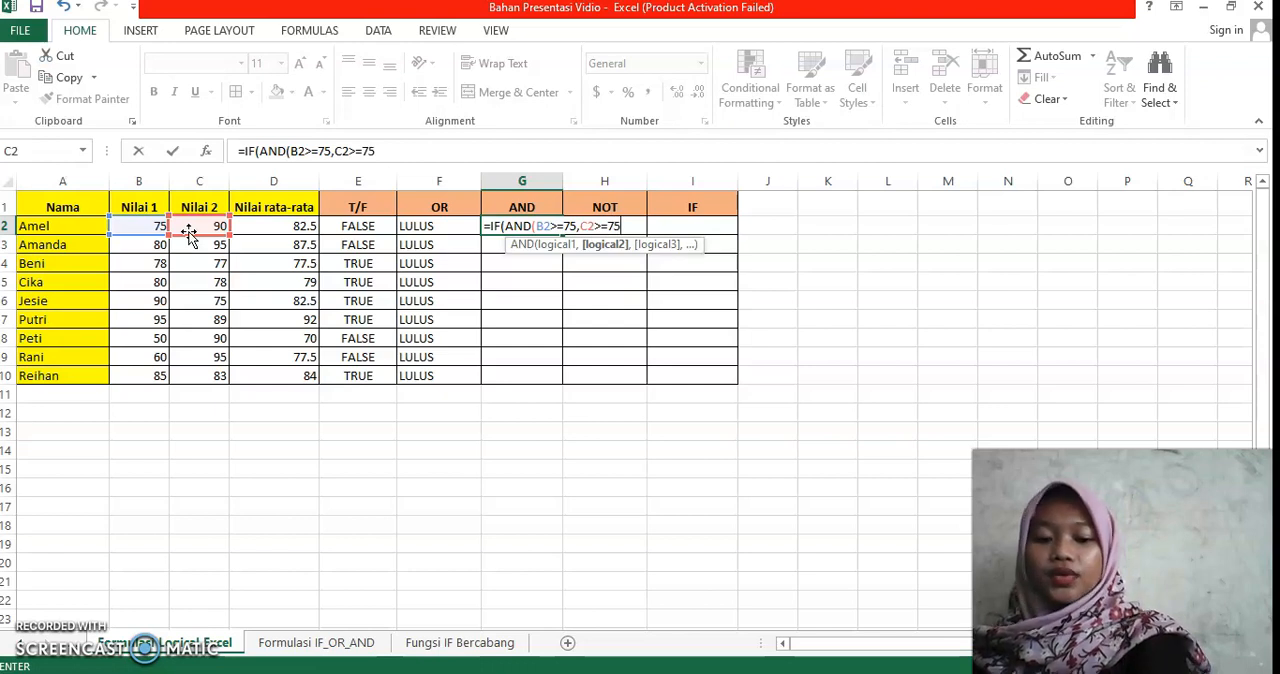
text(),)
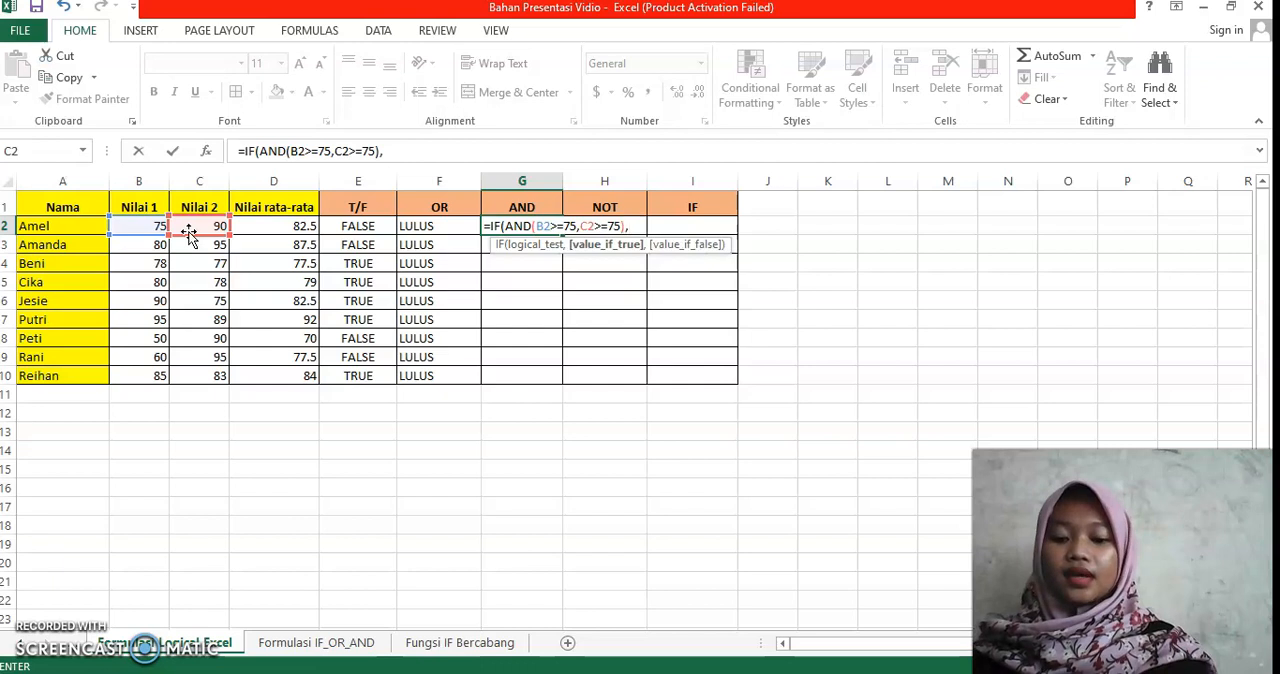
text("LUL)
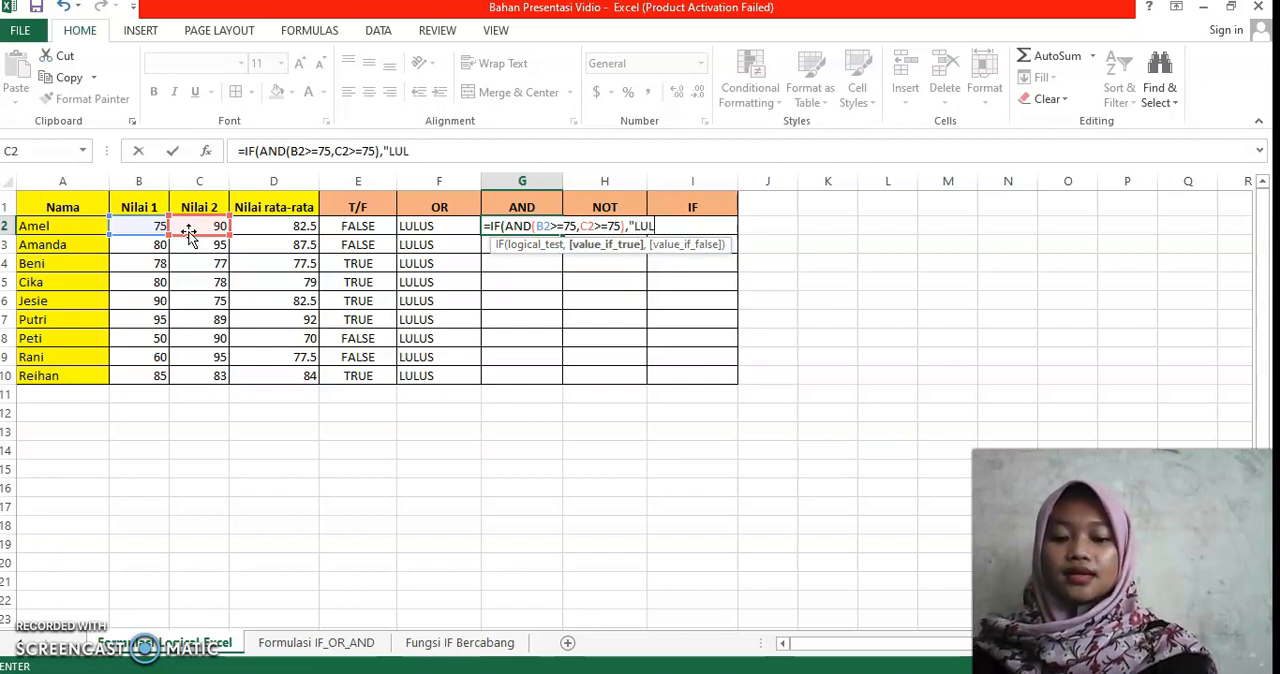
text(US")
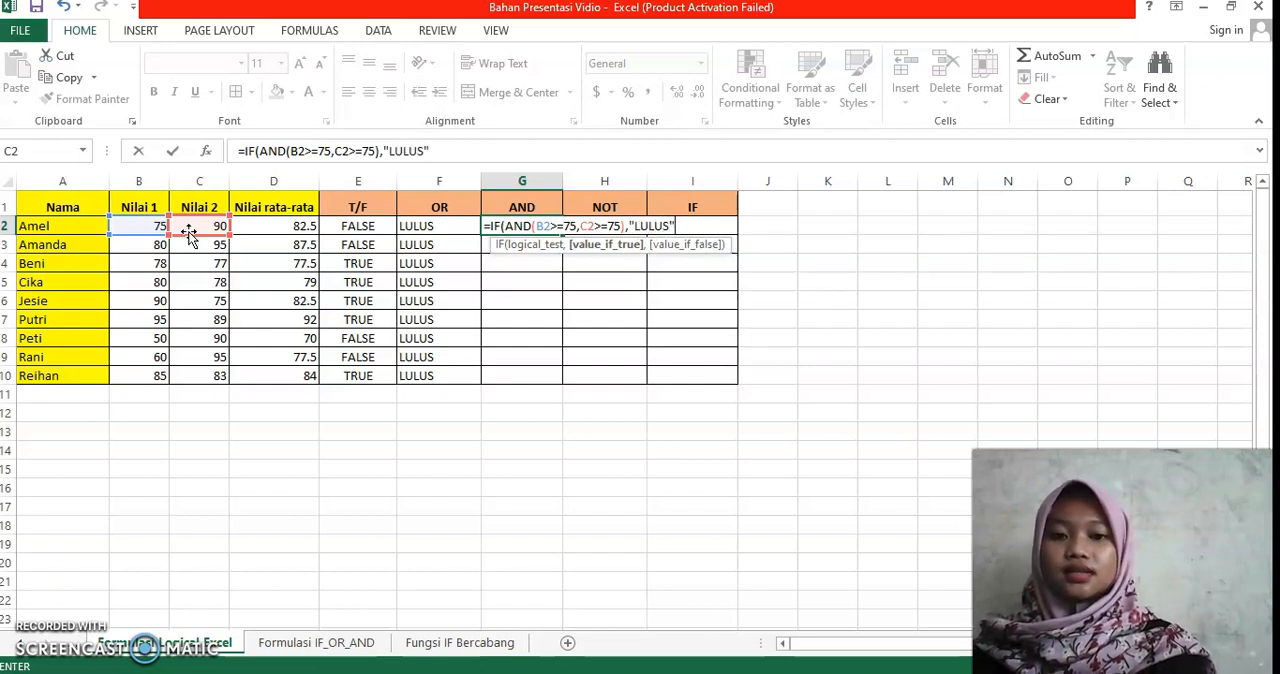
text(,)
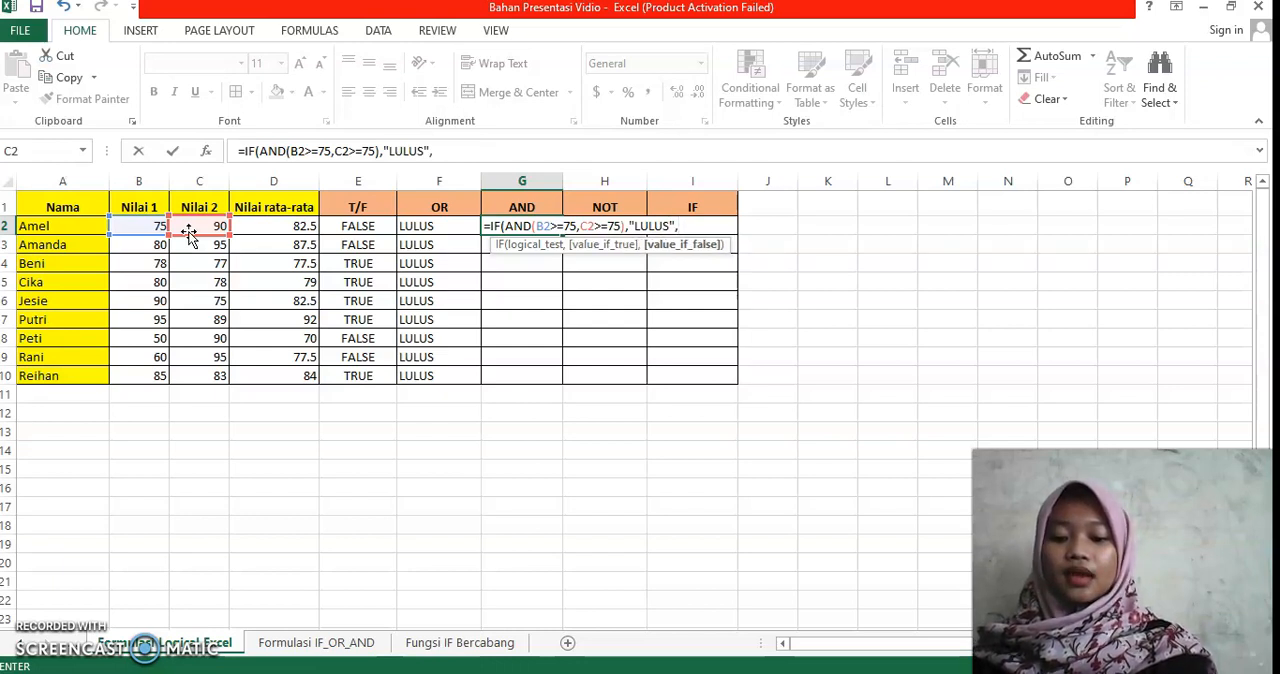
Step: Complete the G2 formula with the results "LULUS" if true and "TIDAK LULUS" if false, and fill it down through G10
text("TIDAK LULUS)
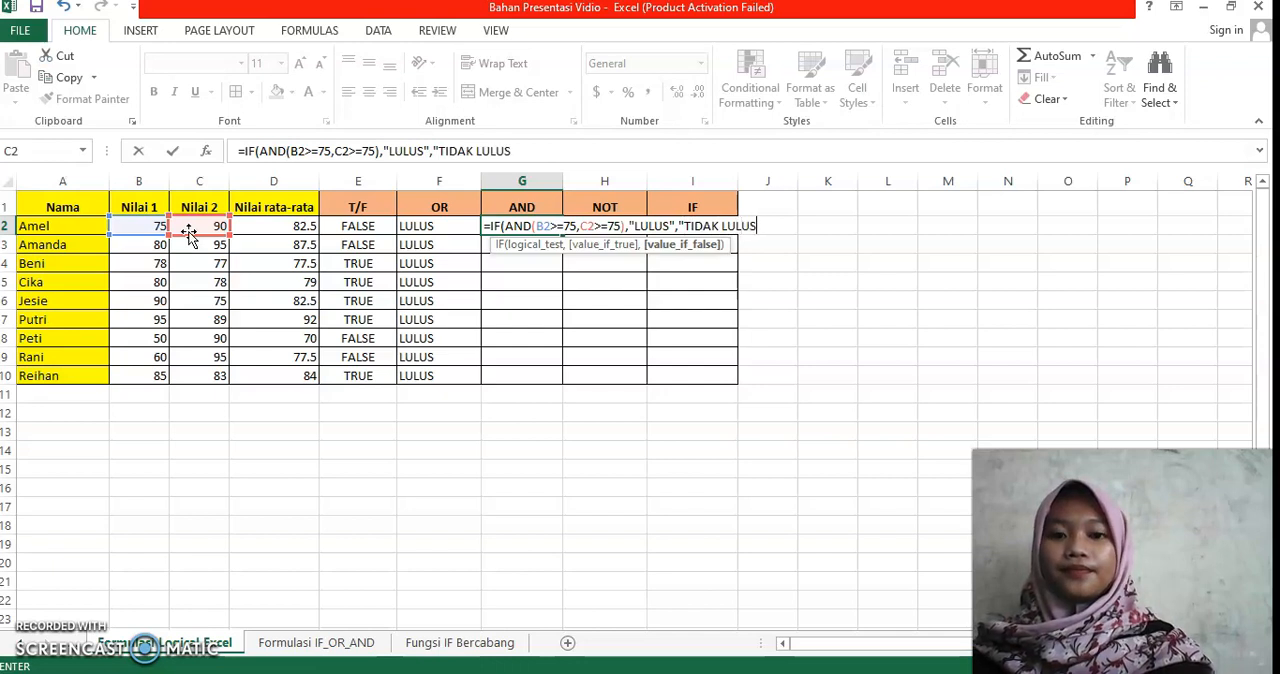
text("))
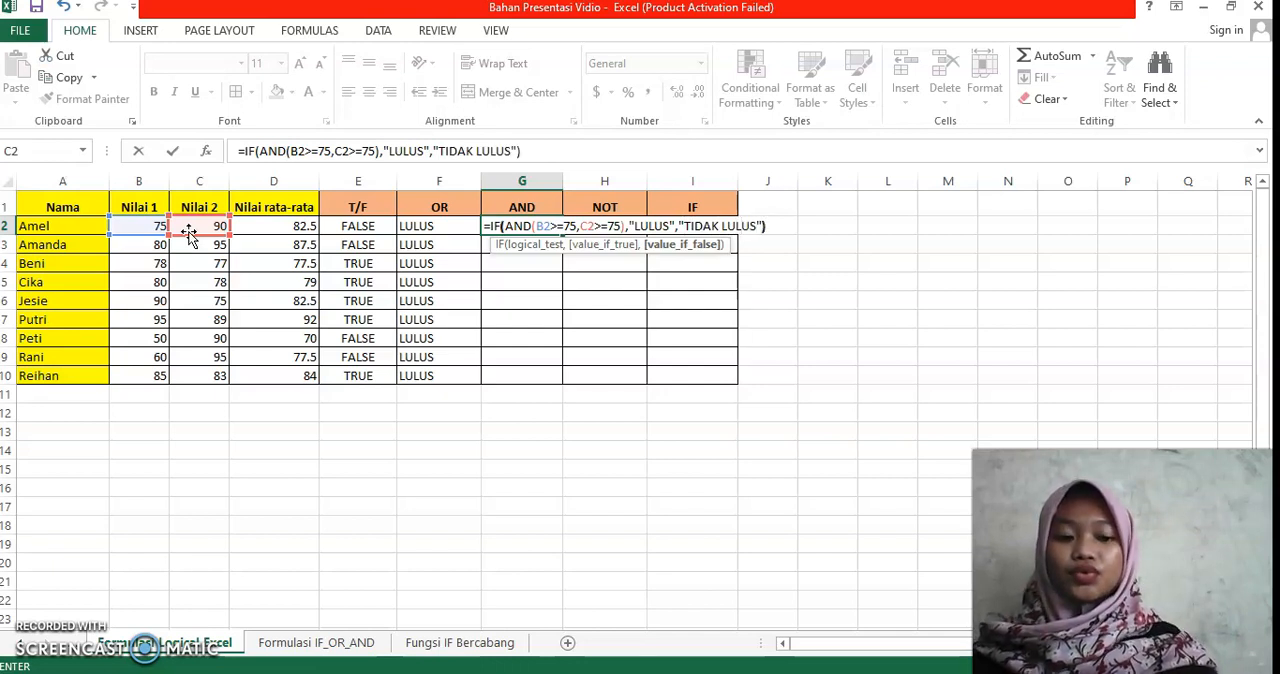
key(Return)
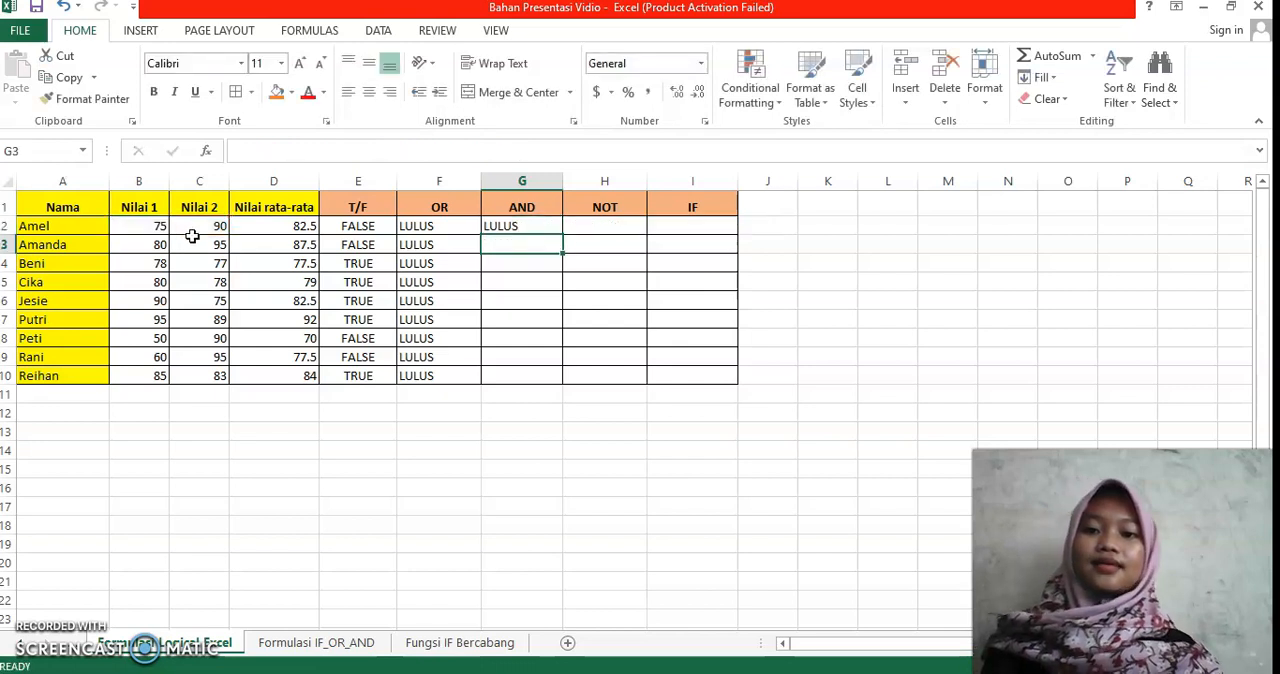
click(511, 226)
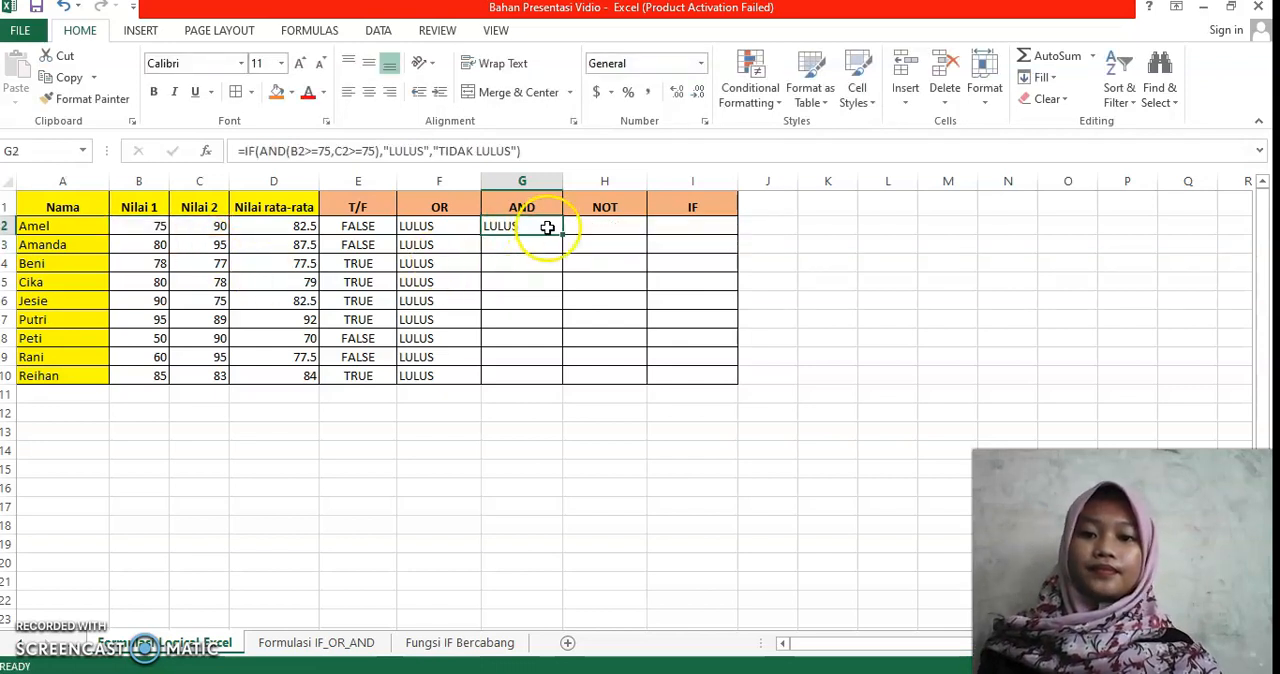
drag(561, 233, 558, 375)
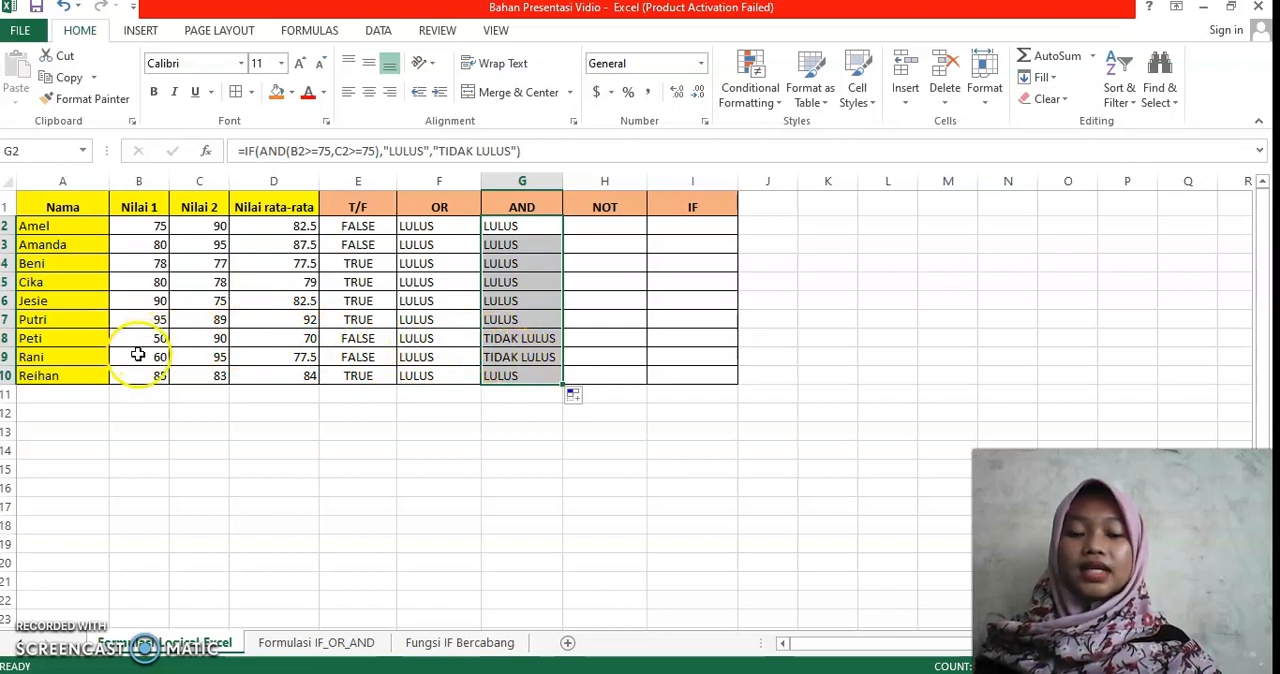
Step: Begin an IF formula in cell H2 of the NOT column with the logical test NOT(B2<C2)
click(619, 229)
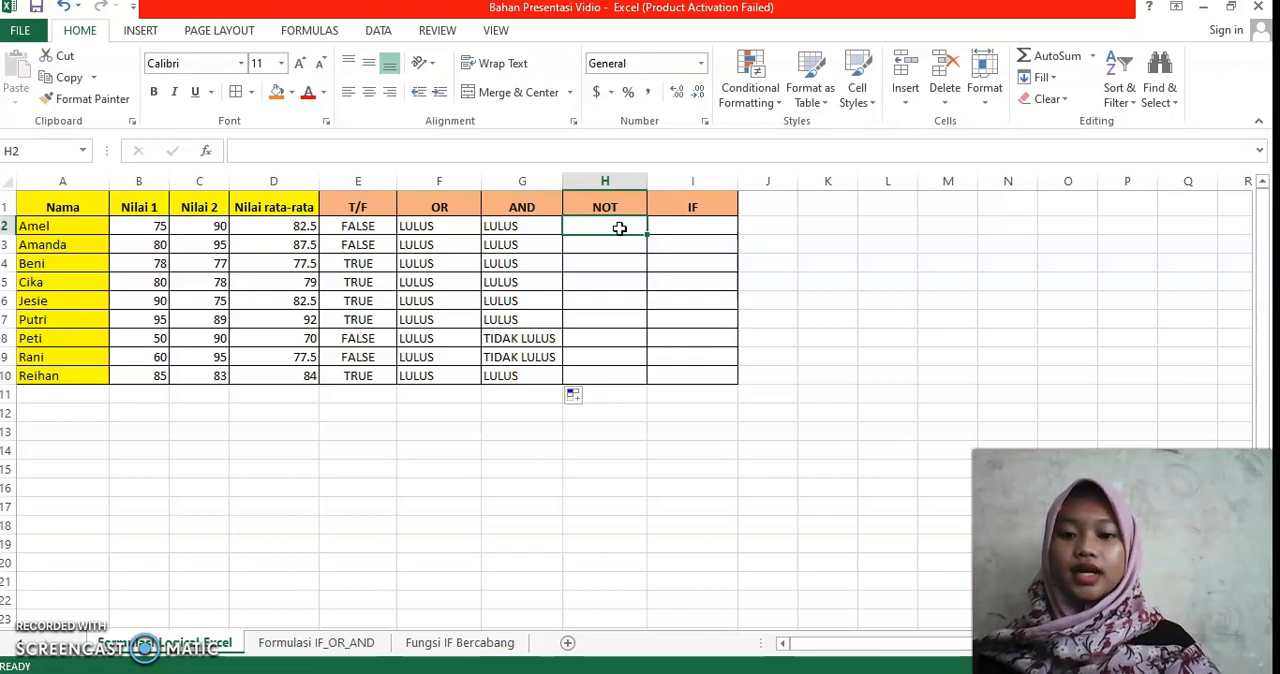
text(=)
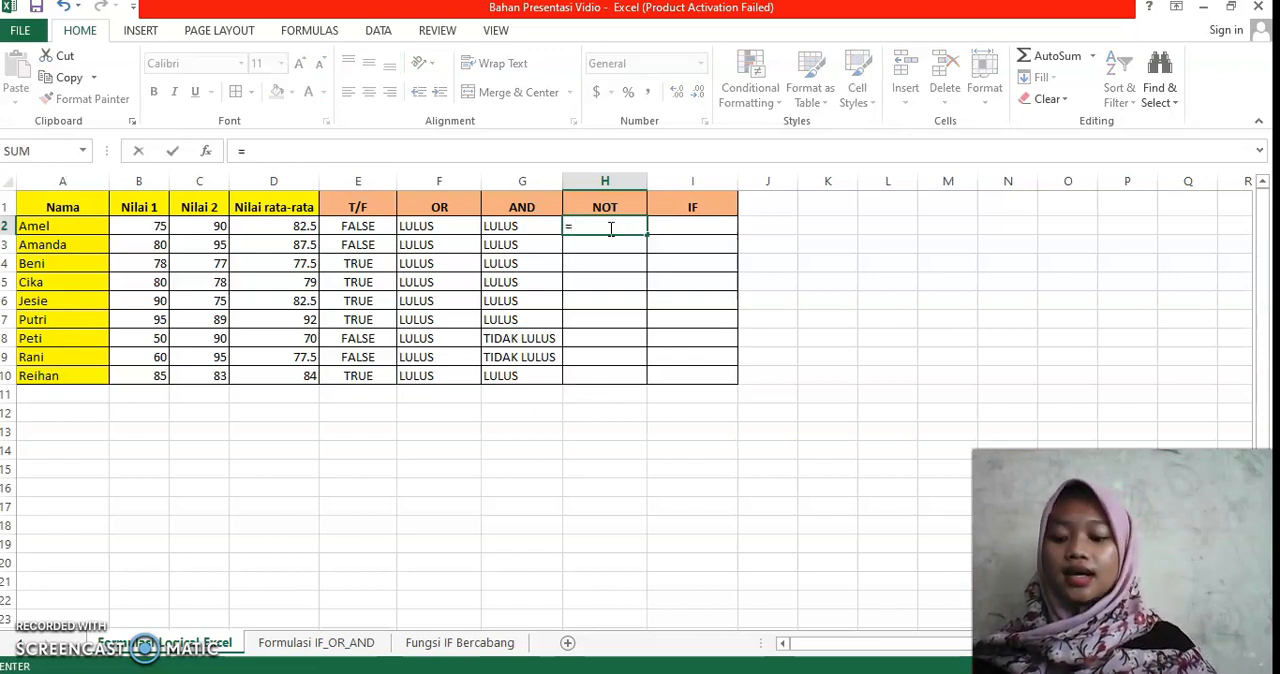
text(IF)
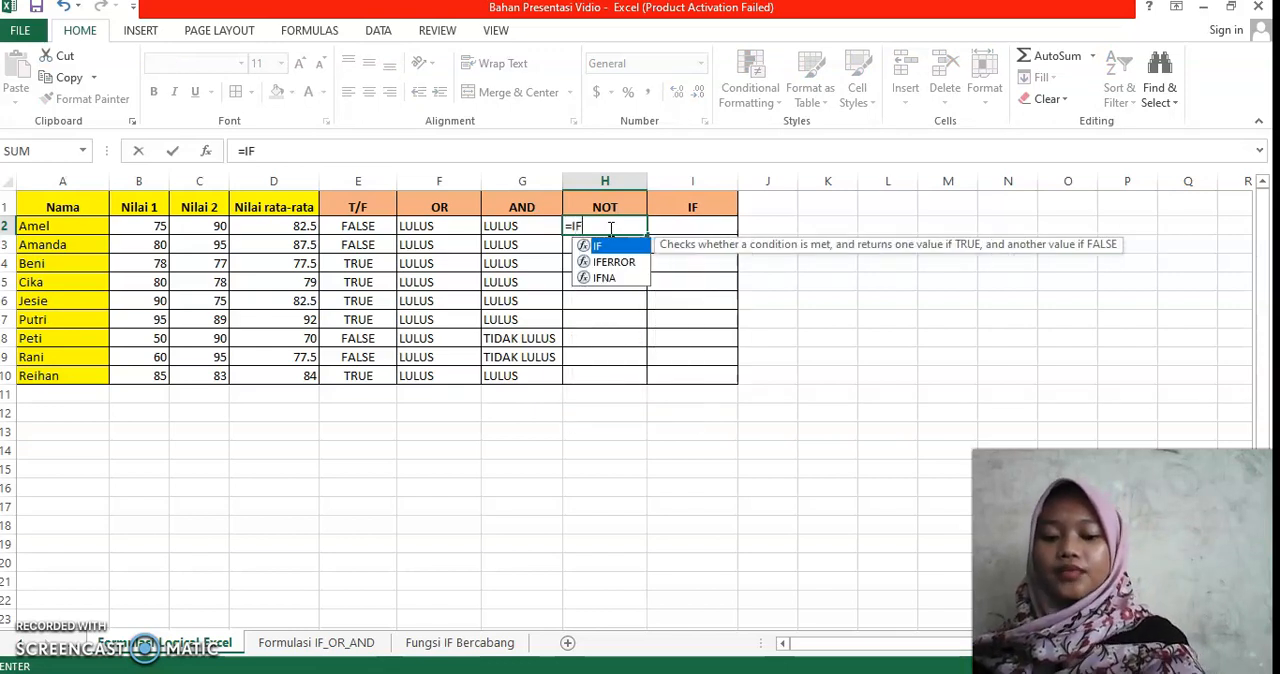
text(()
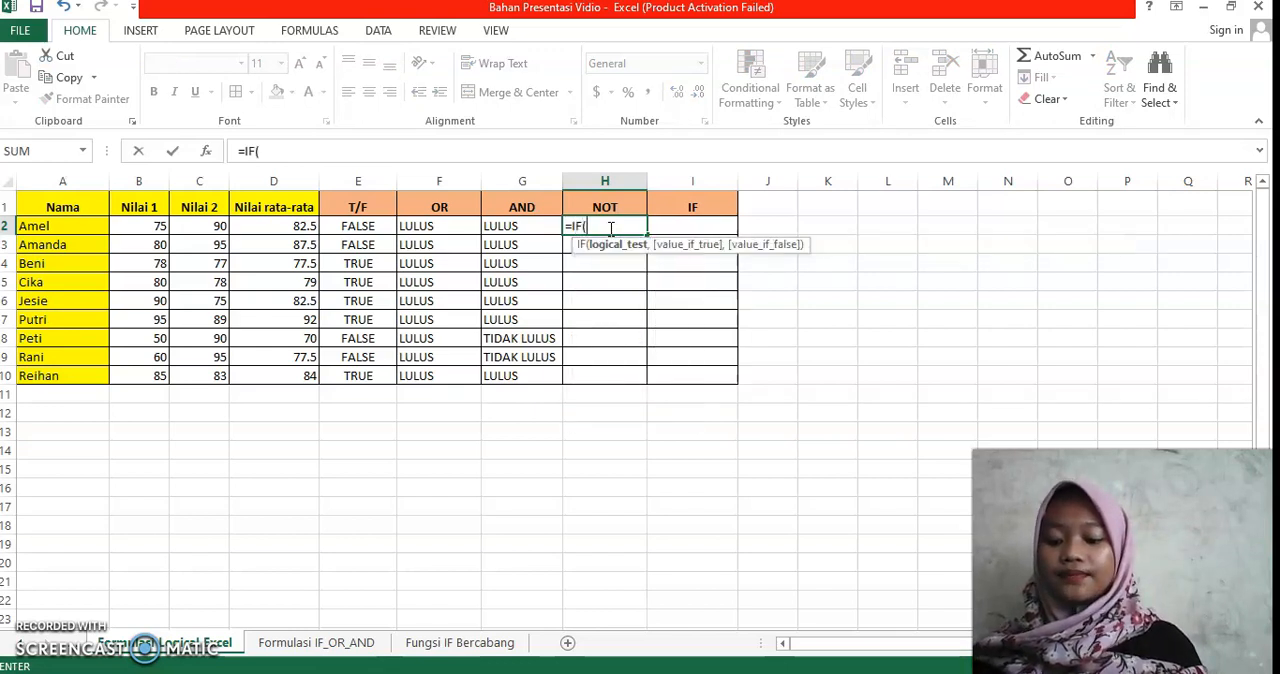
text(NOT)
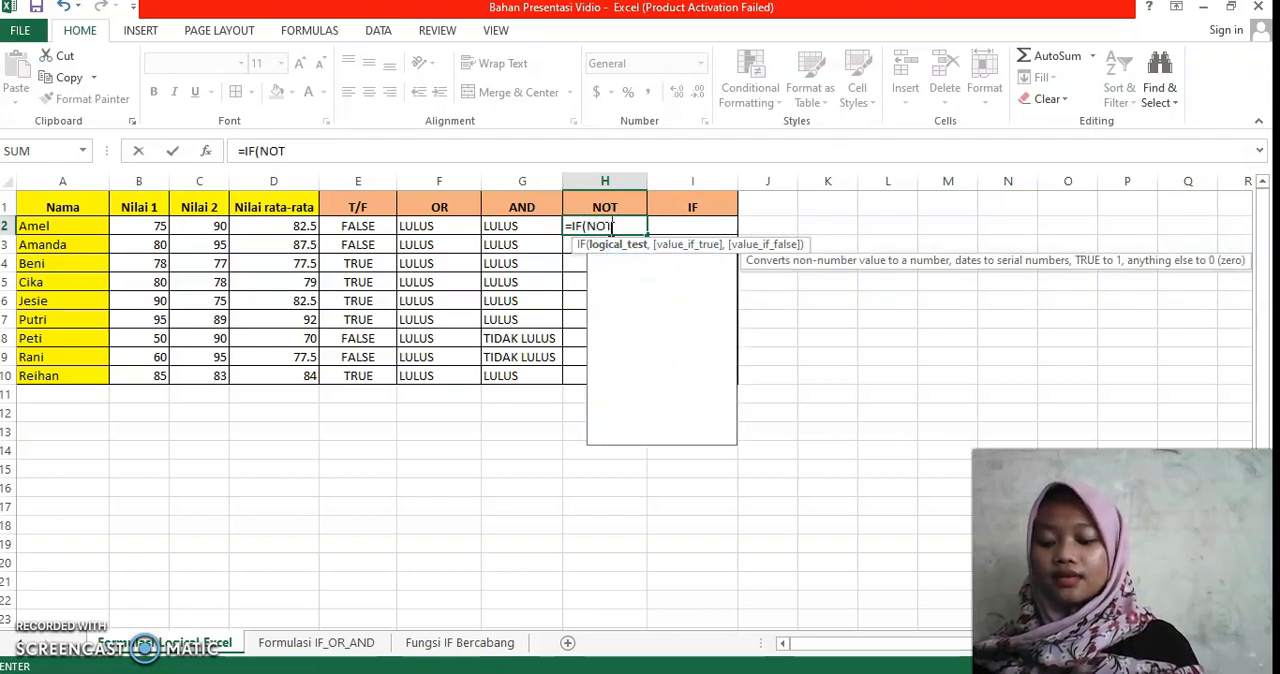
text(()
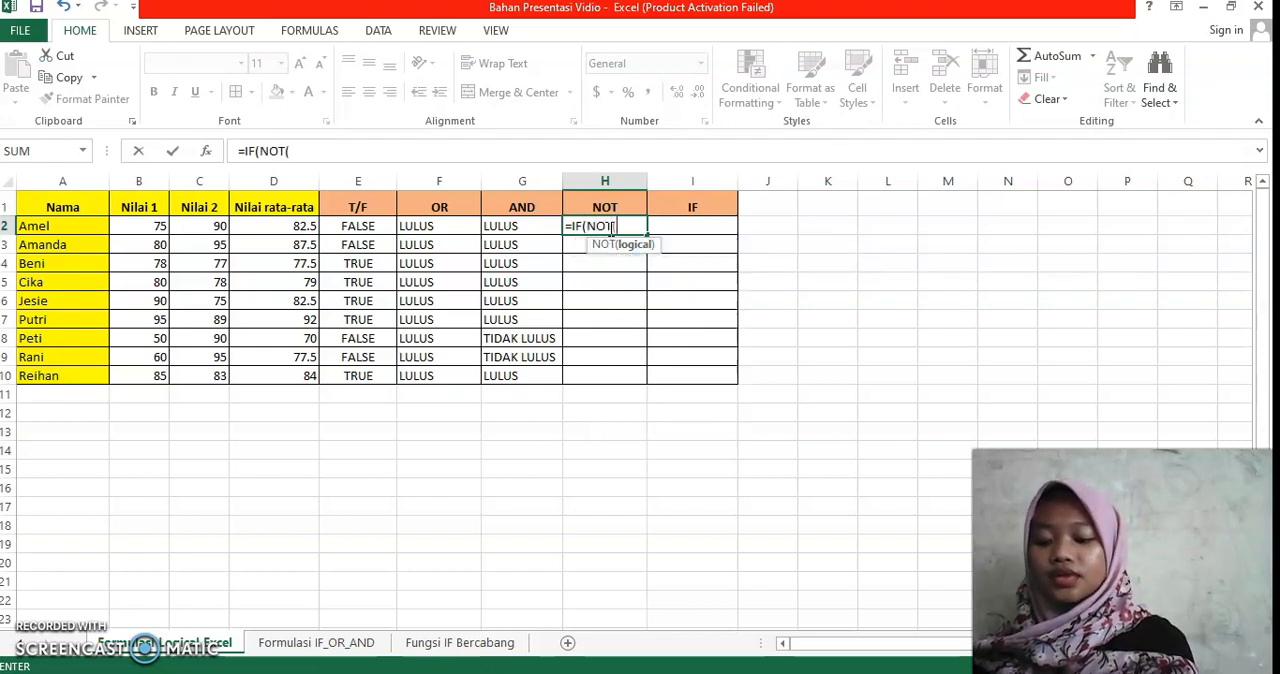
click(157, 227)
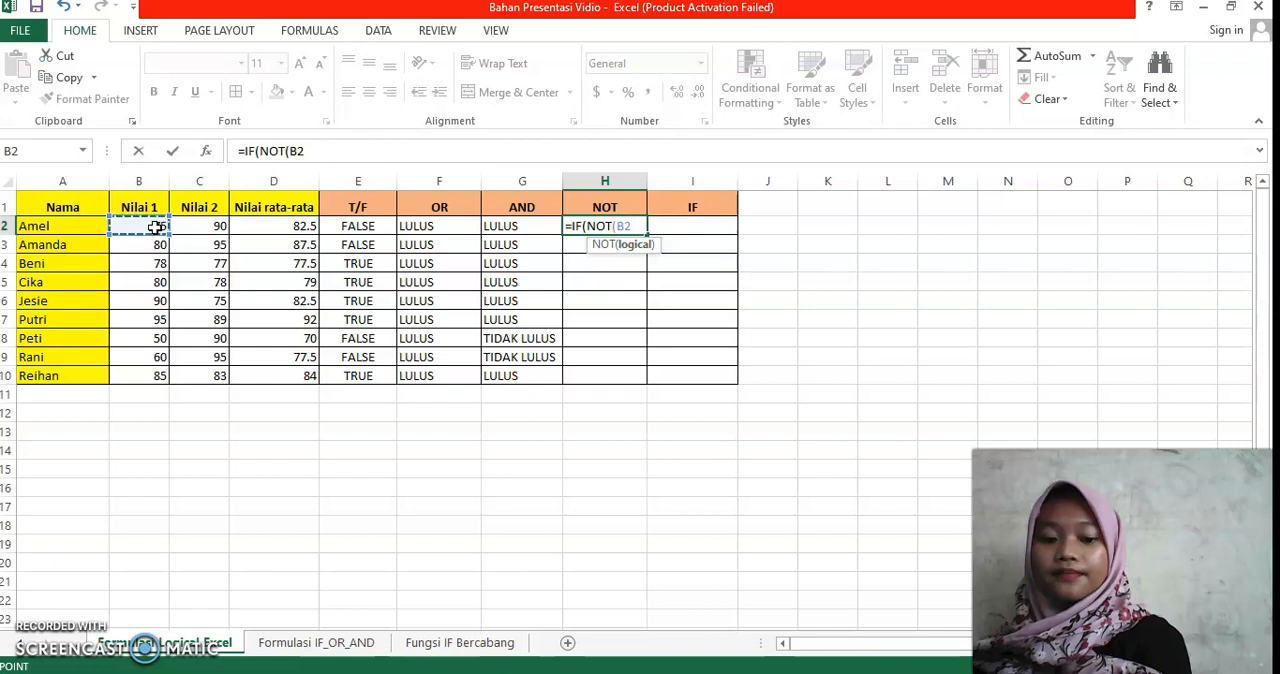
text(<)
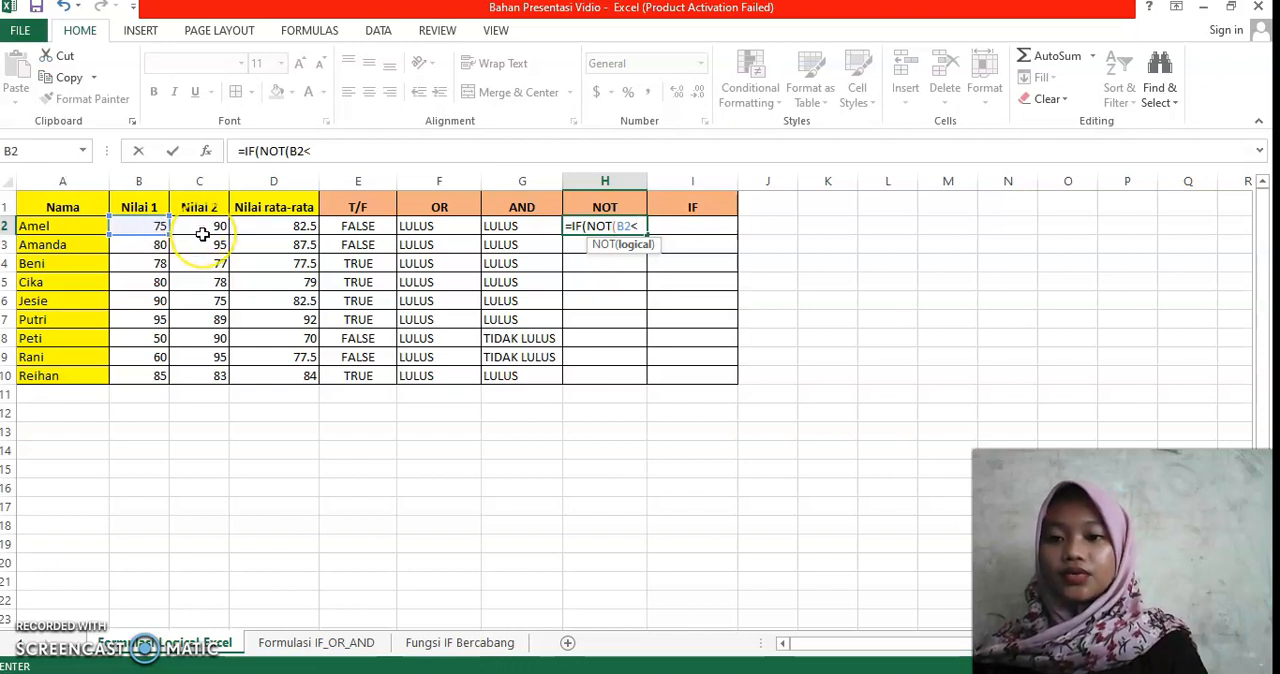
click(203, 230)
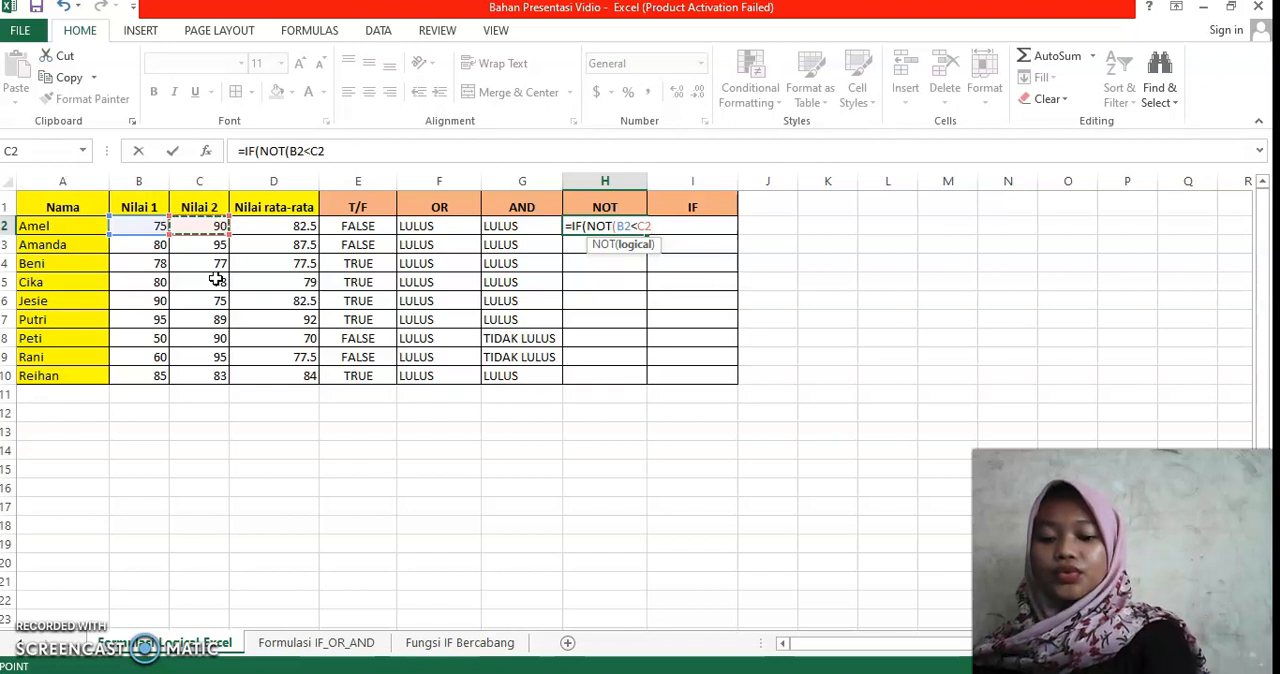
text())
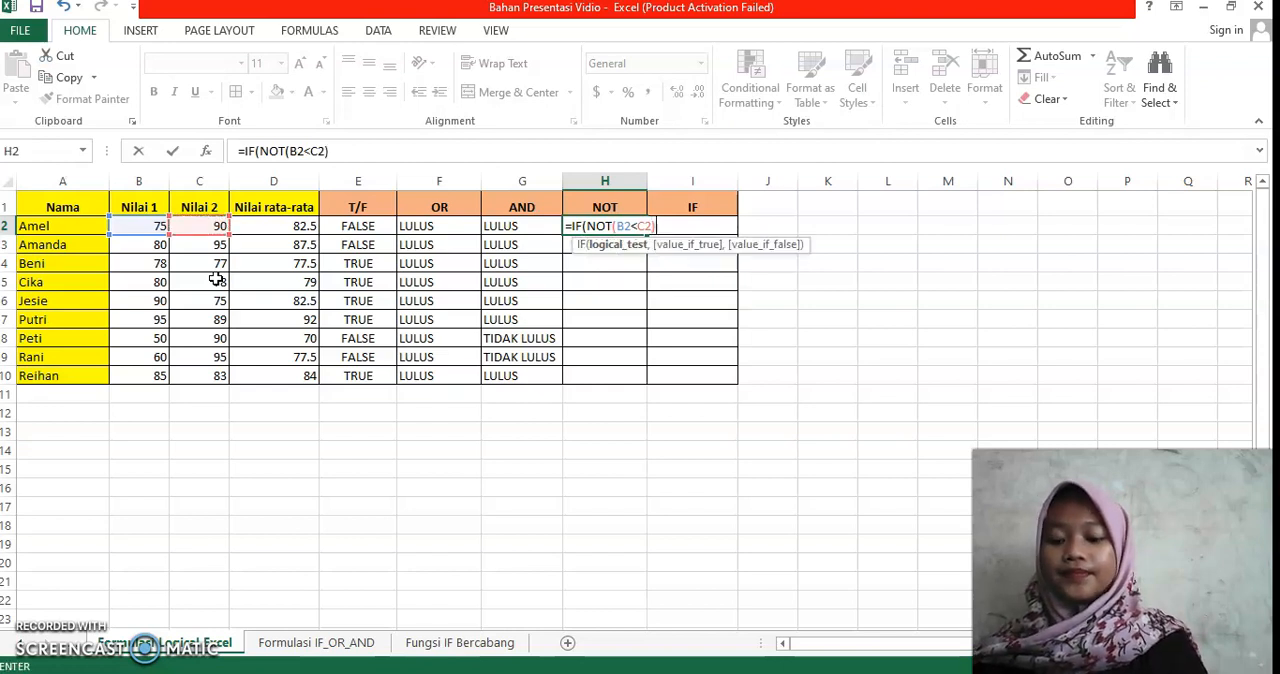
text(,)
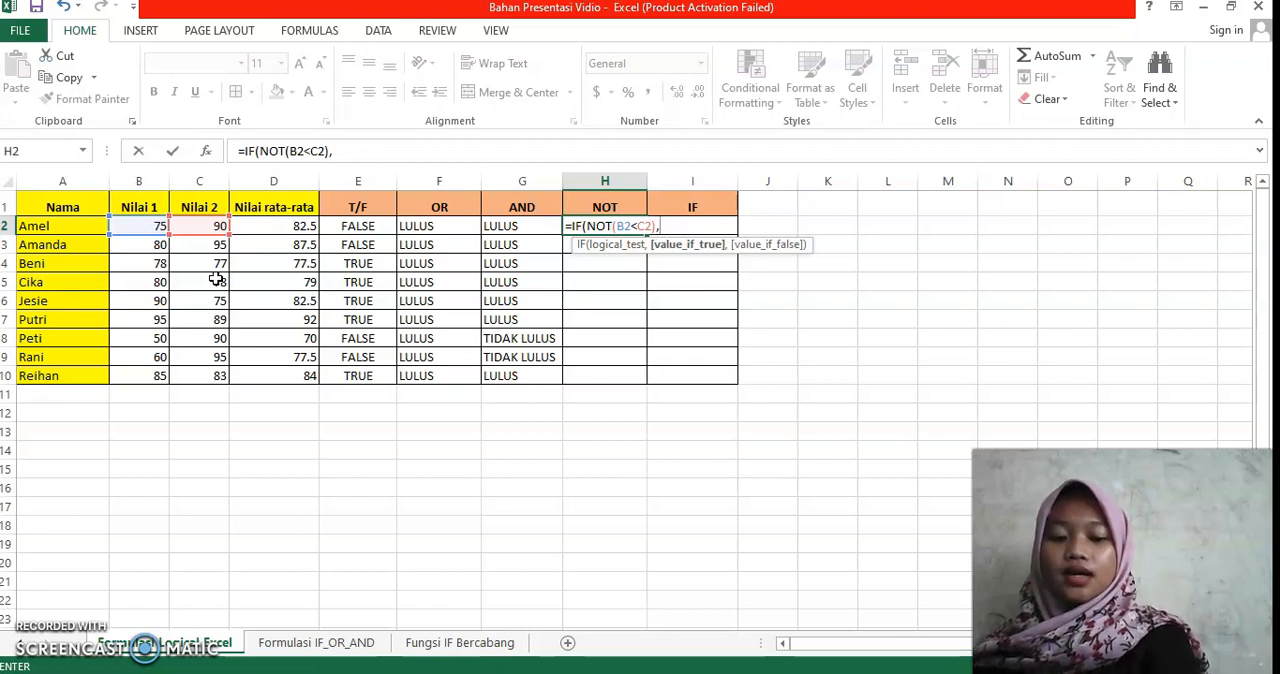
text(")
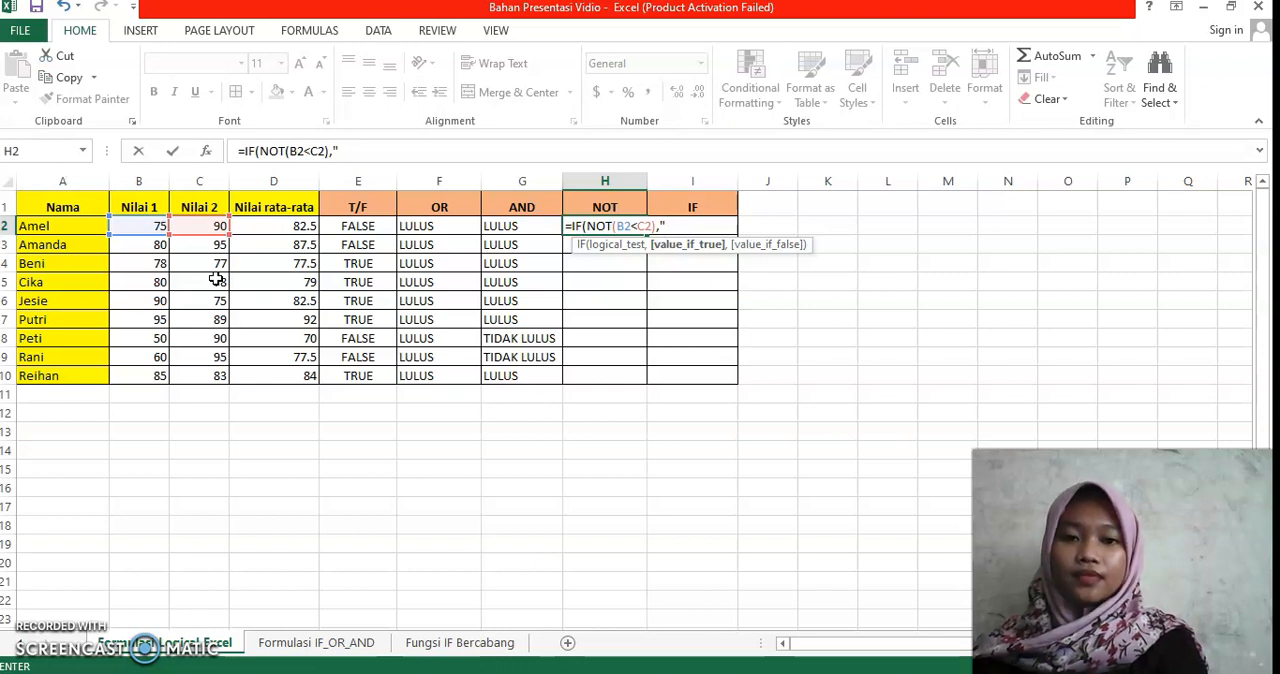
Step: Add "TRUE" as the value-if-true result in the H2 formula of the NOT column
text(TR)
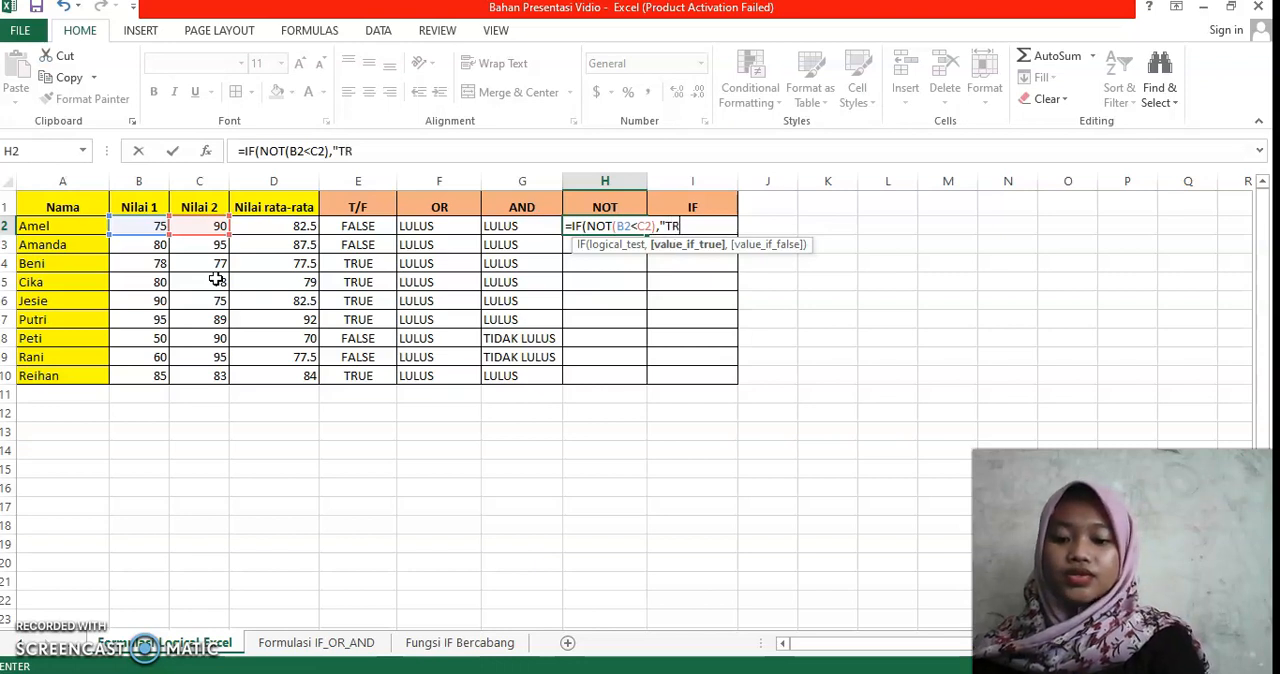
text(UE)
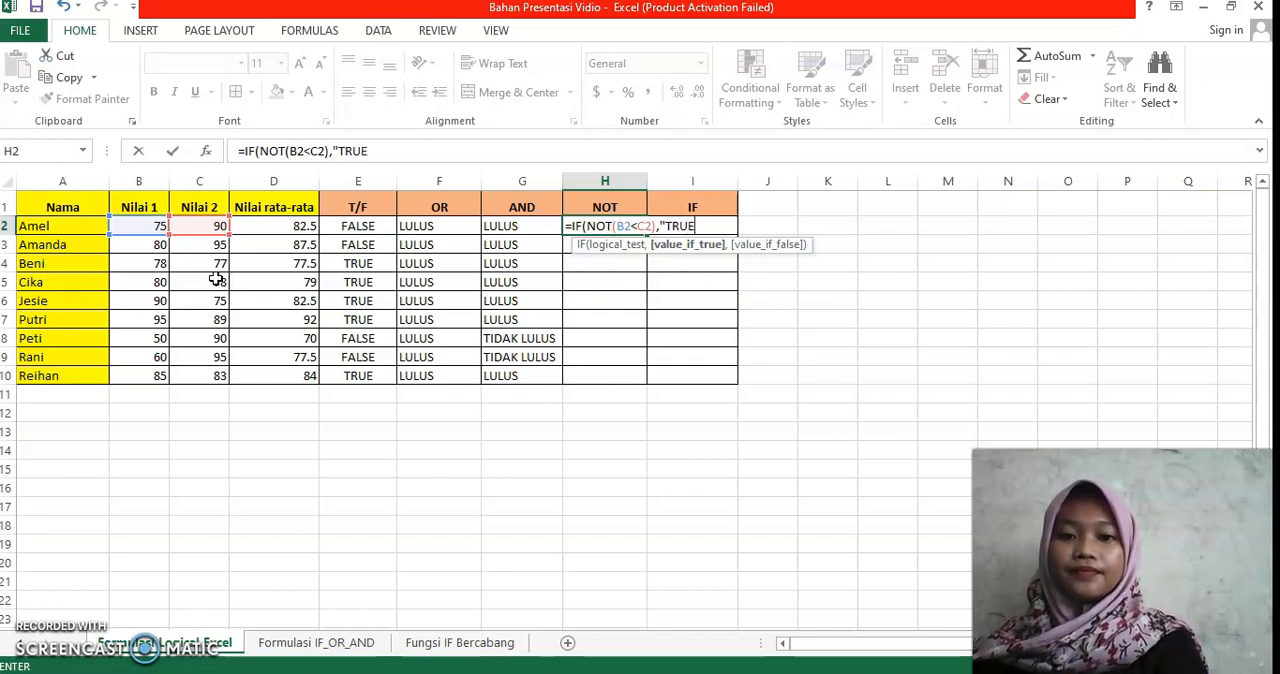
text(")
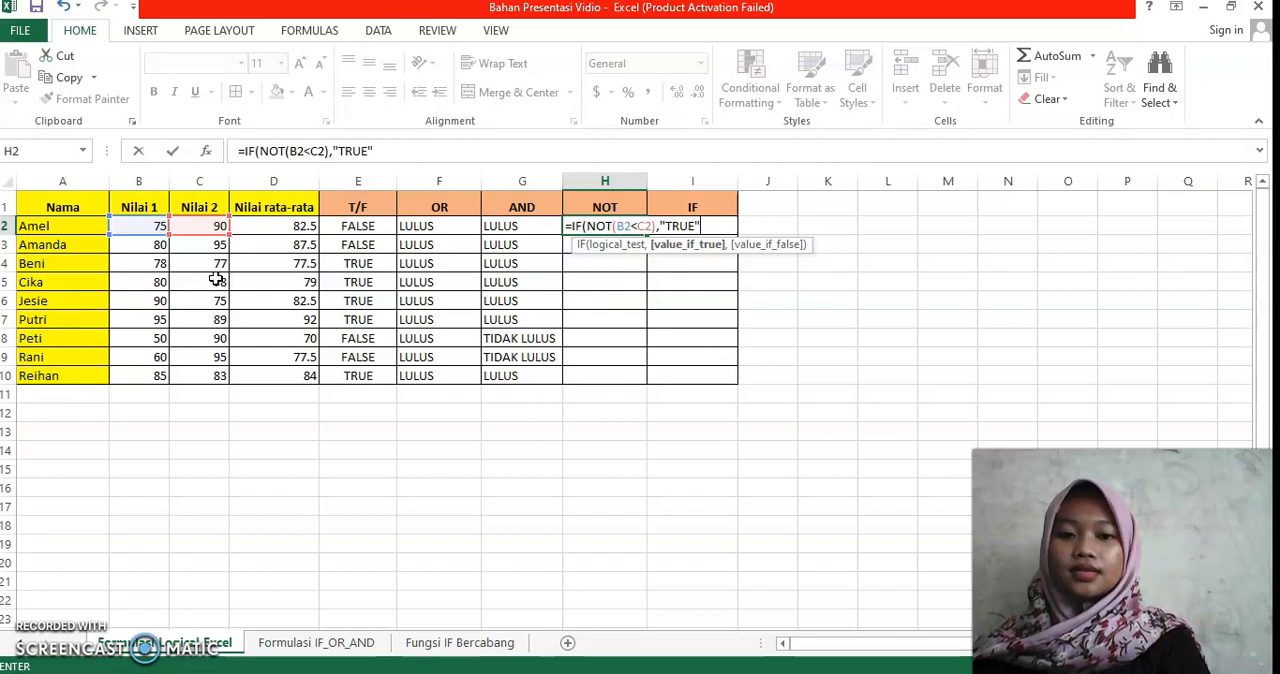
text(,)
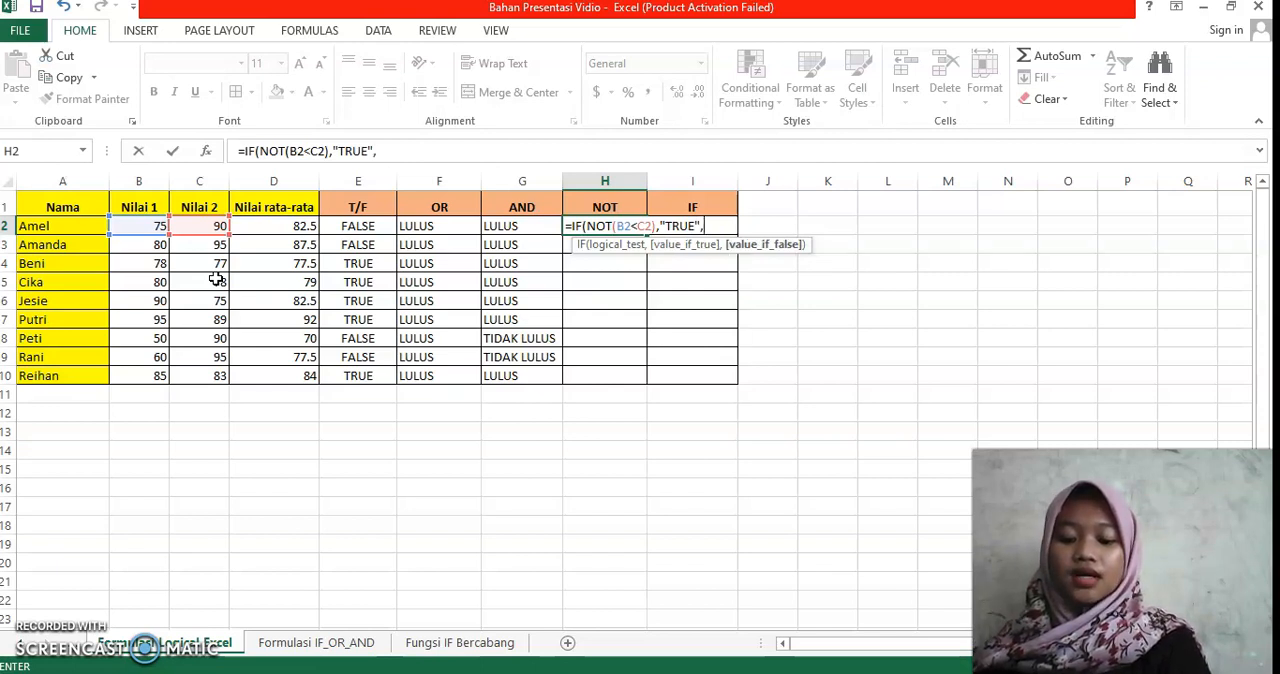
text(")
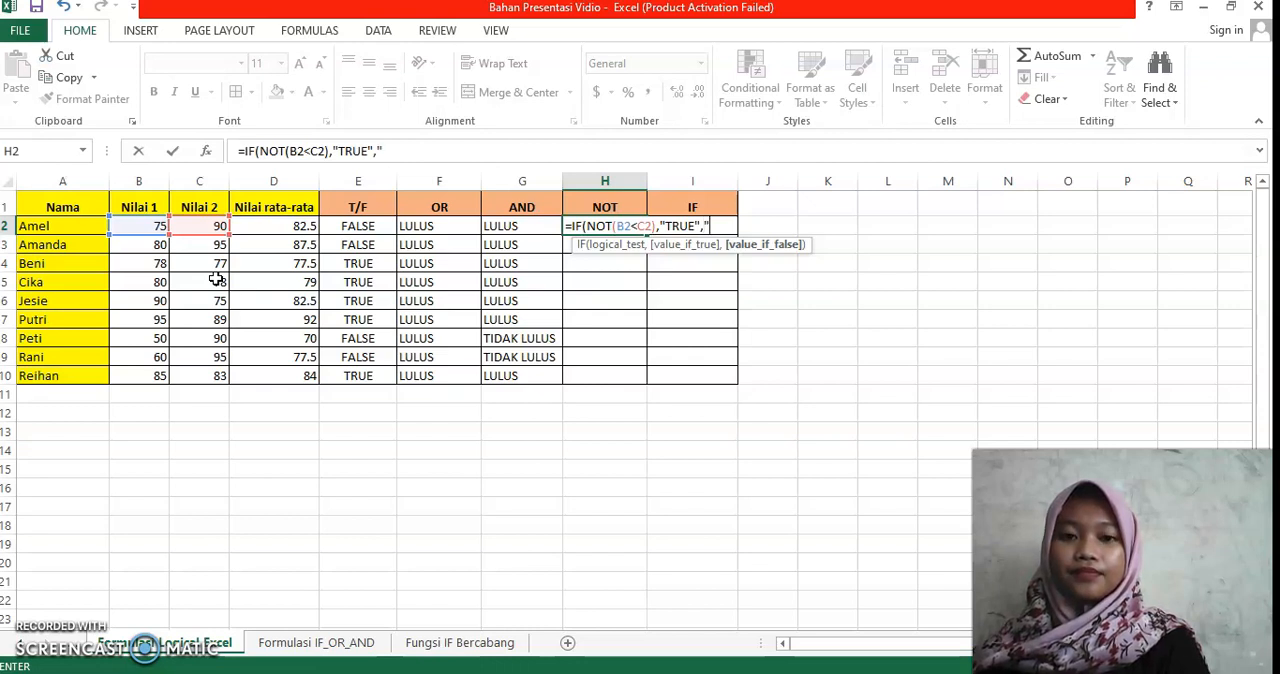
text(FA)
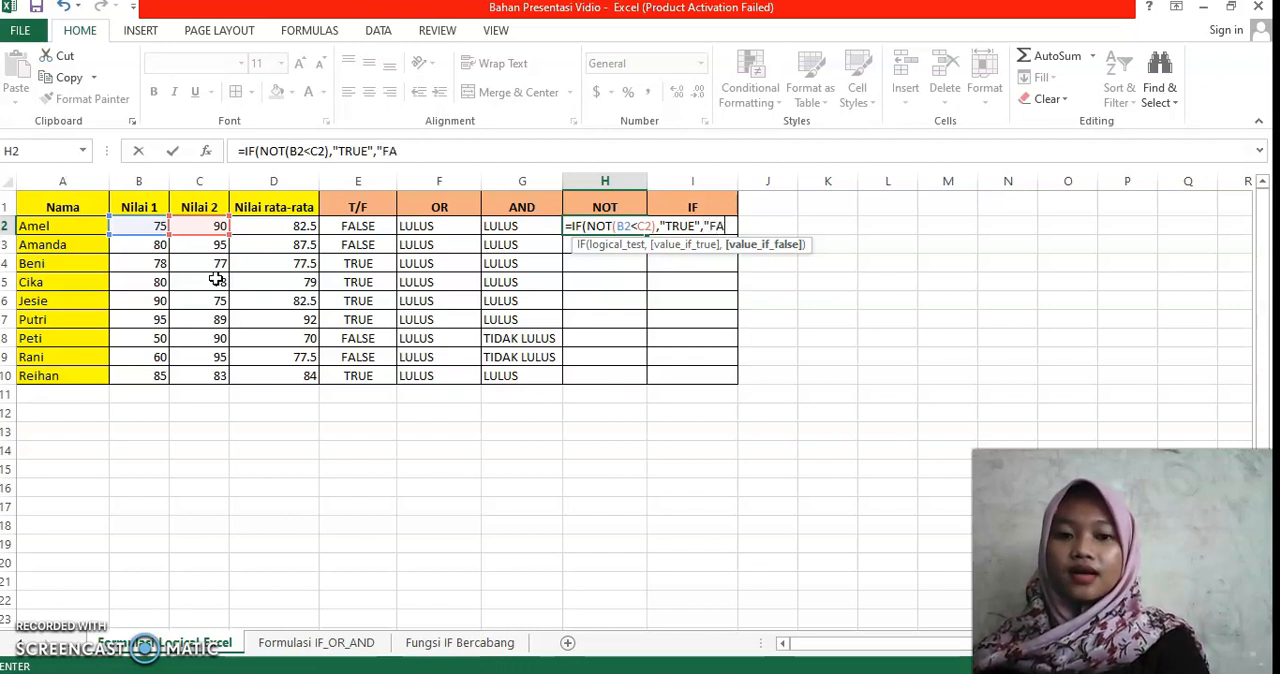
text(LSE)
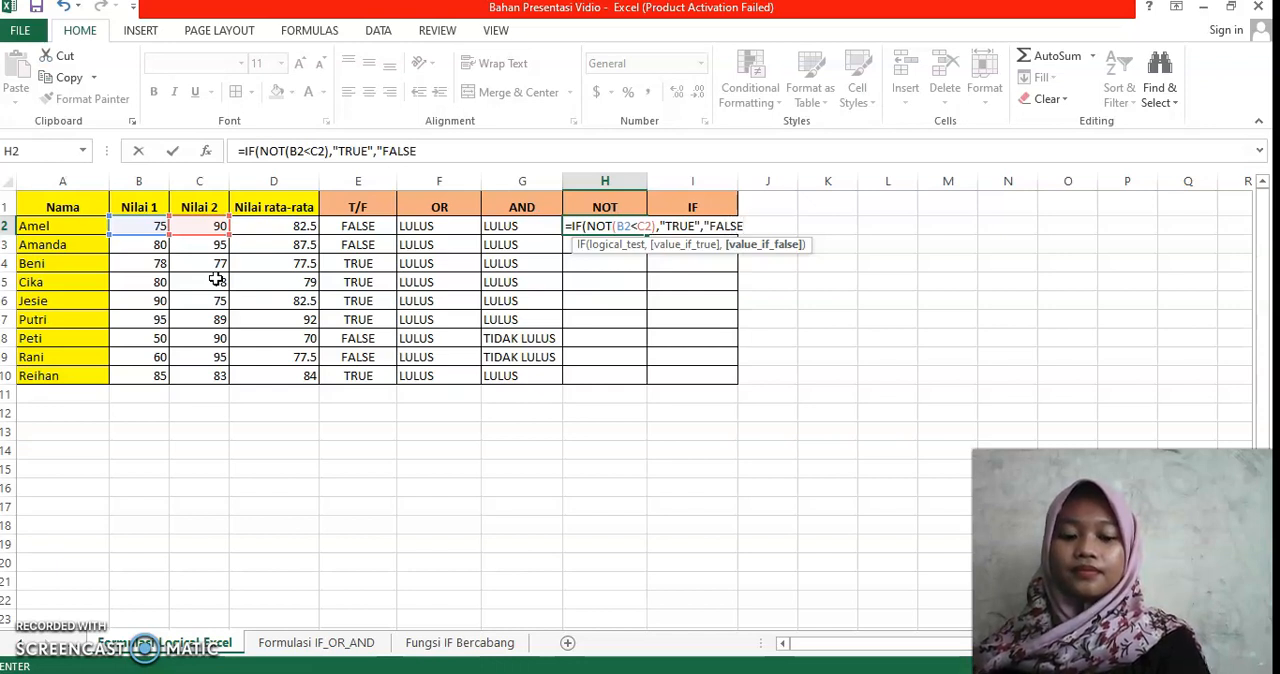
text(")
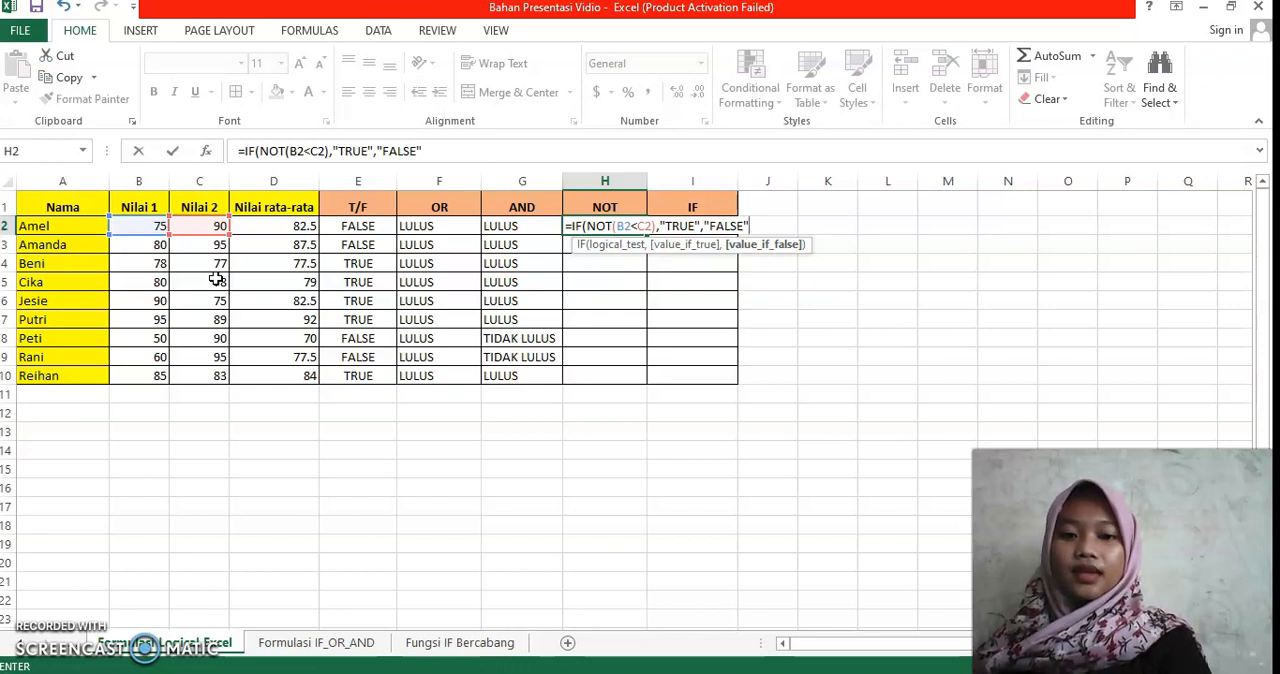
Step: Complete the H2 formula with "FALSE" as the value-if-false result and fill it down through H10
text())
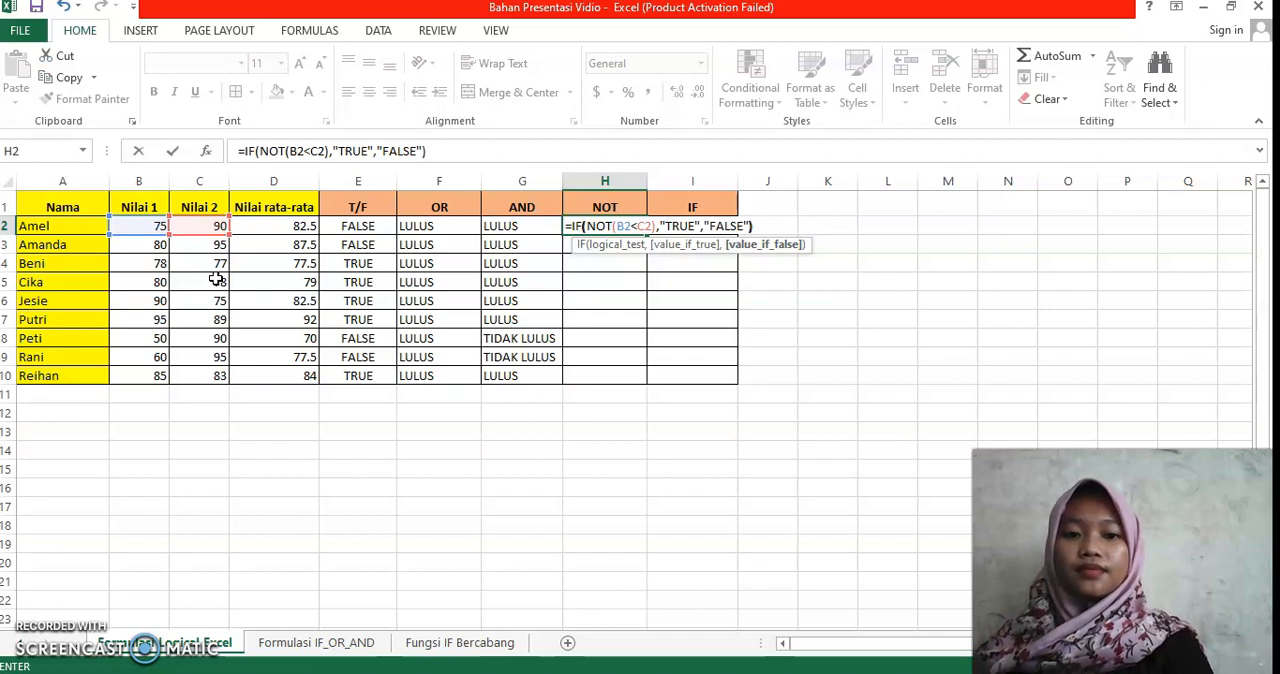
key(Return)
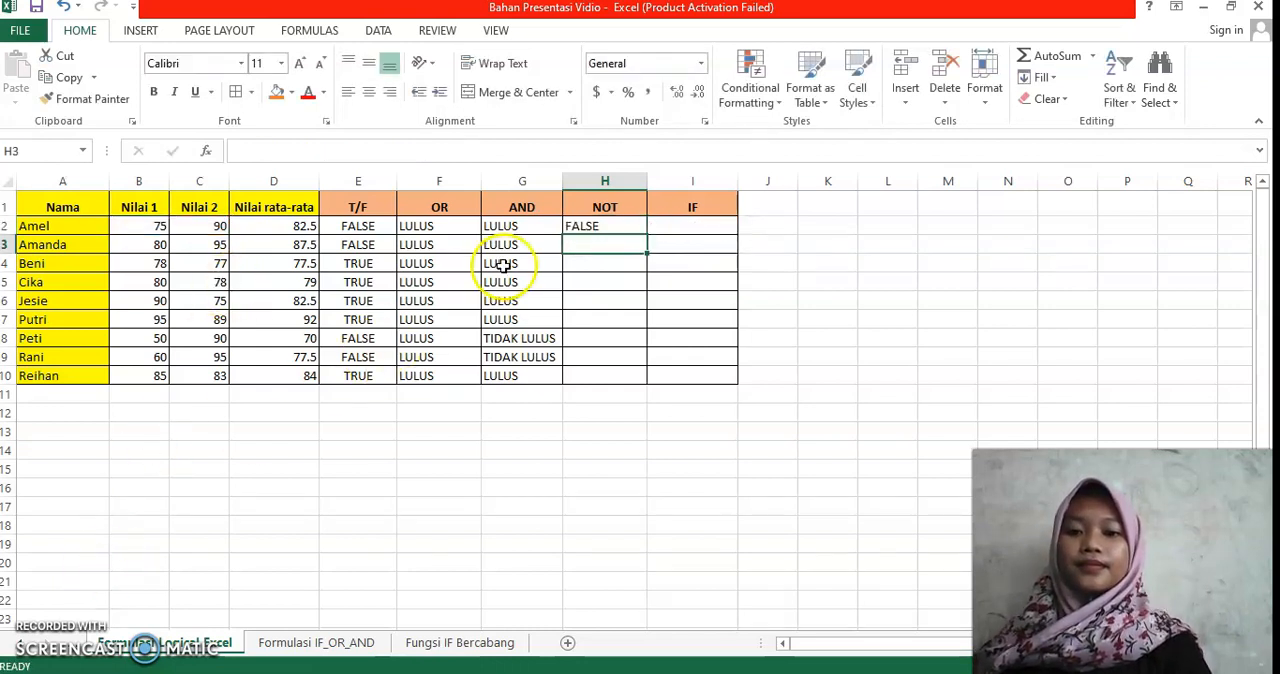
click(582, 228)
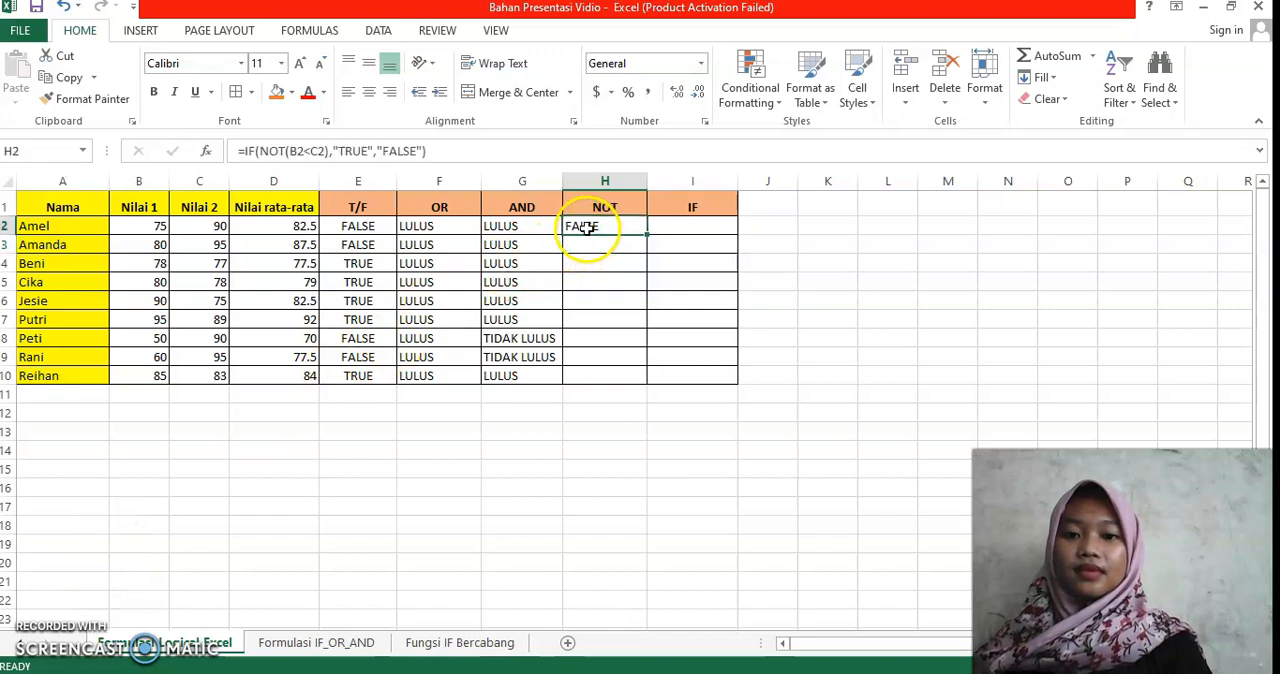
drag(647, 235, 632, 377)
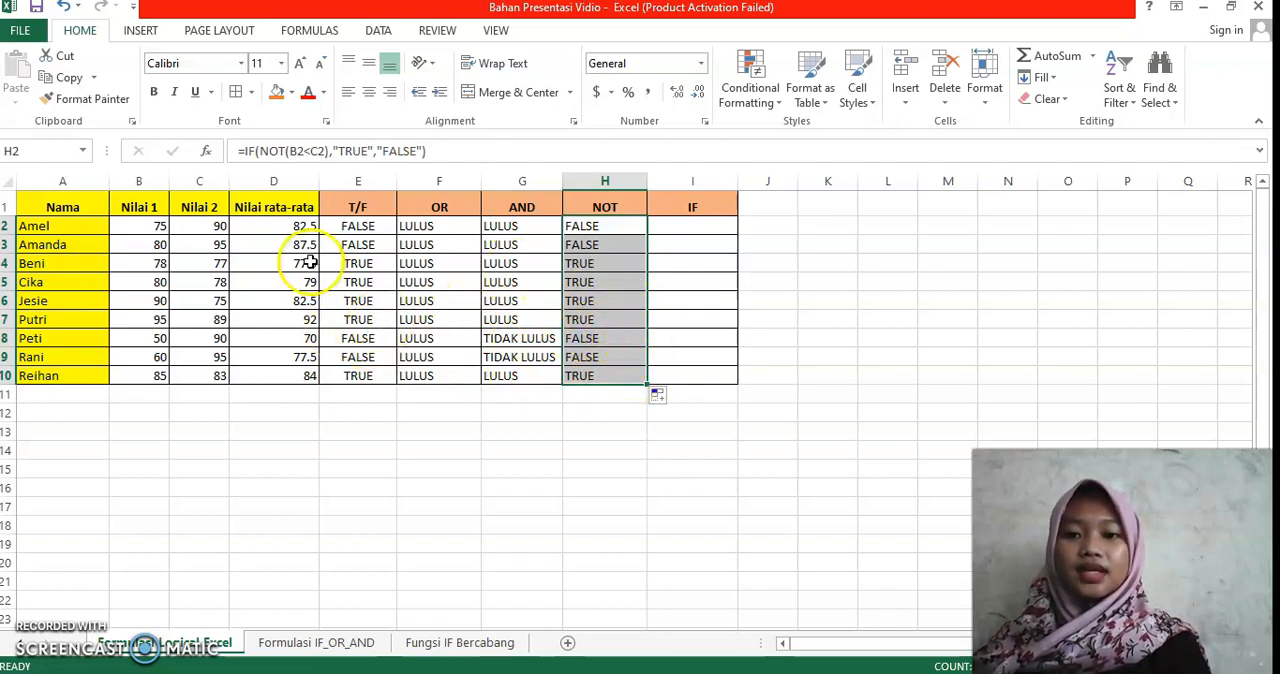
Step: Examine the comparison formulas behind the results in the T/F column, ending on cell E2
click(343, 242)
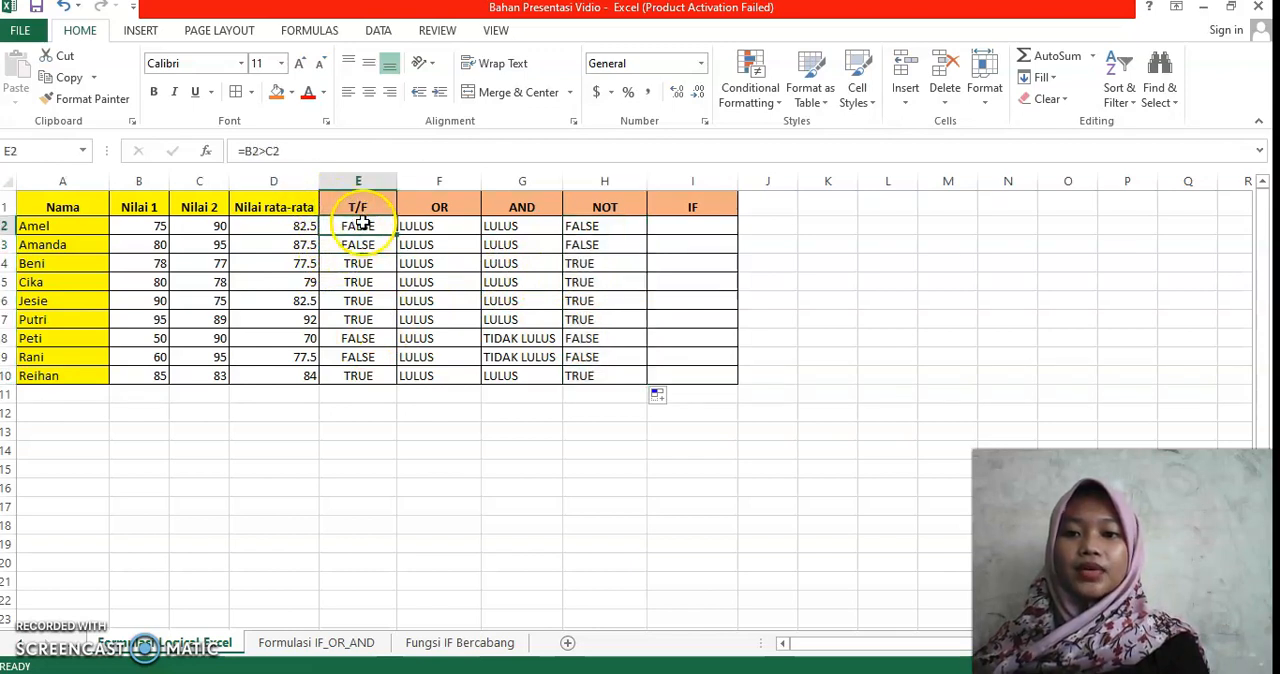
click(365, 261)
click(371, 321)
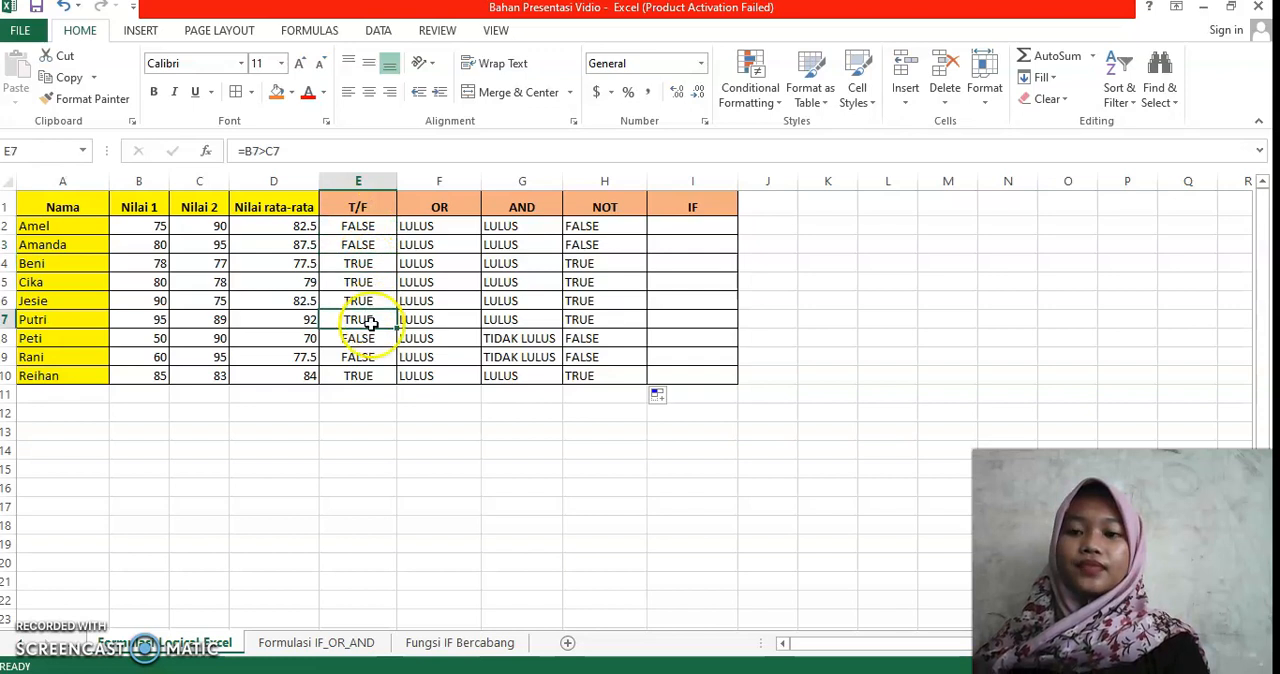
drag(371, 349, 371, 243)
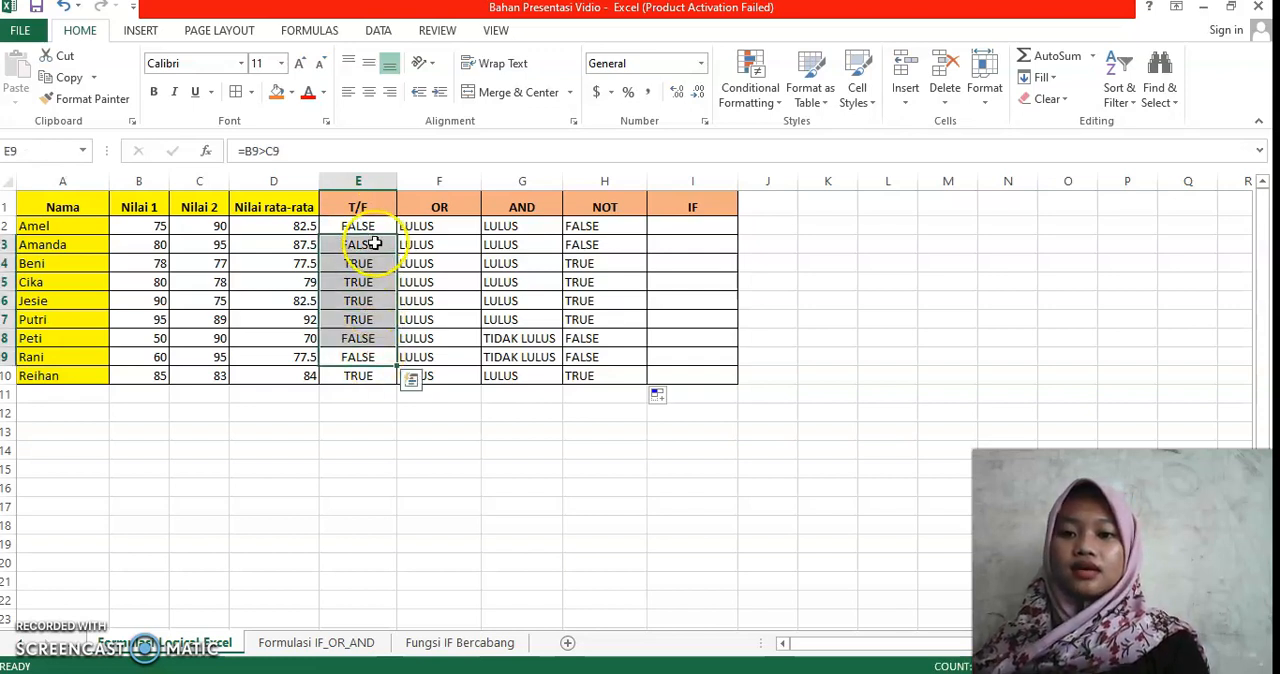
click(371, 243)
click(371, 228)
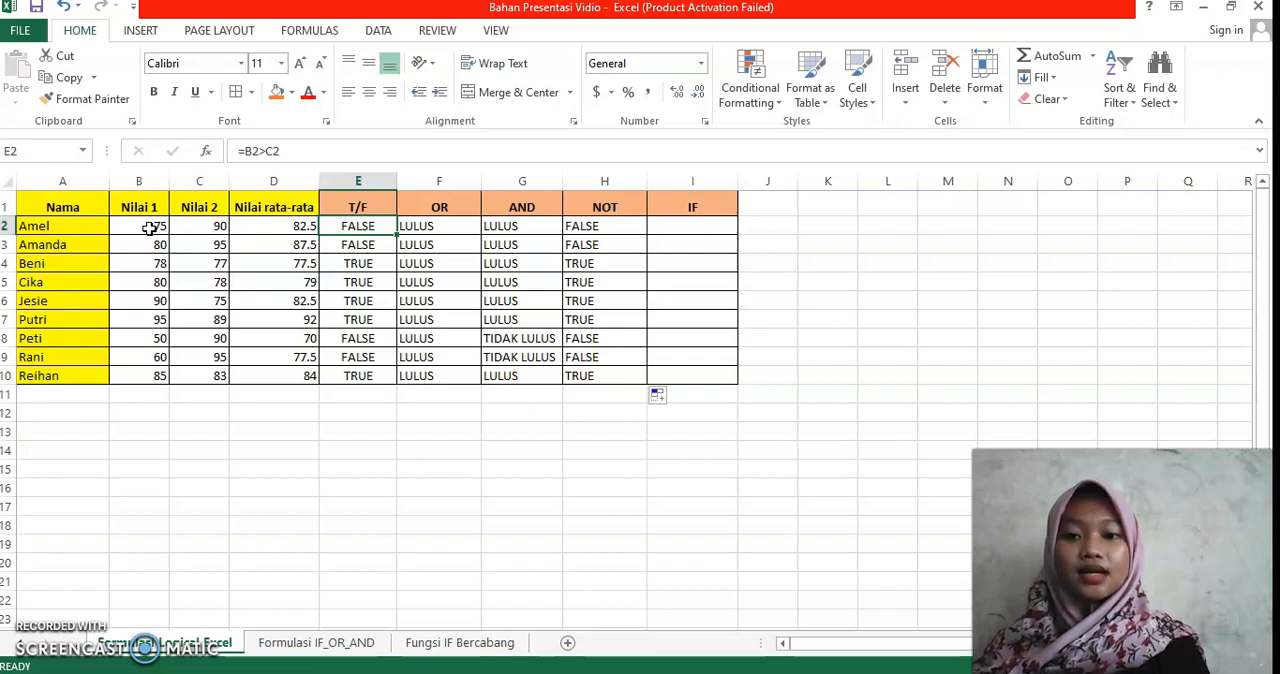
click(338, 220)
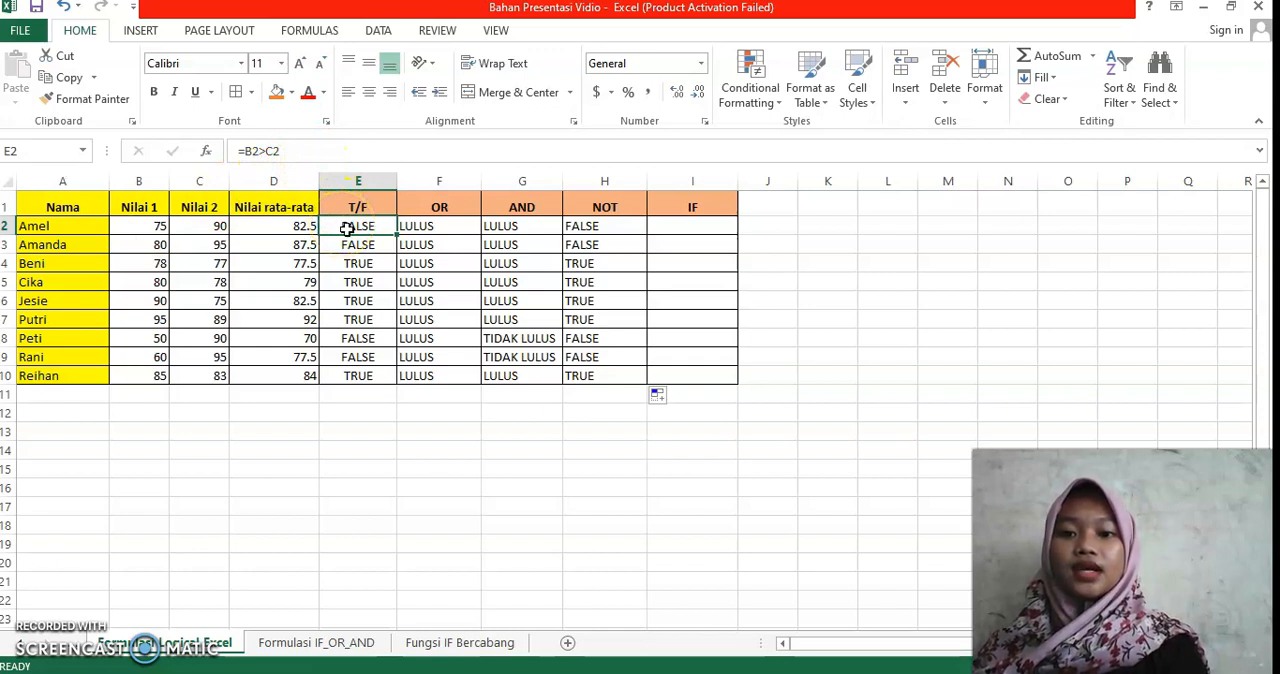
Step: Clear the existing formulas from the T/F column, cells E2 through E10, and return to E2
double_click(348, 228)
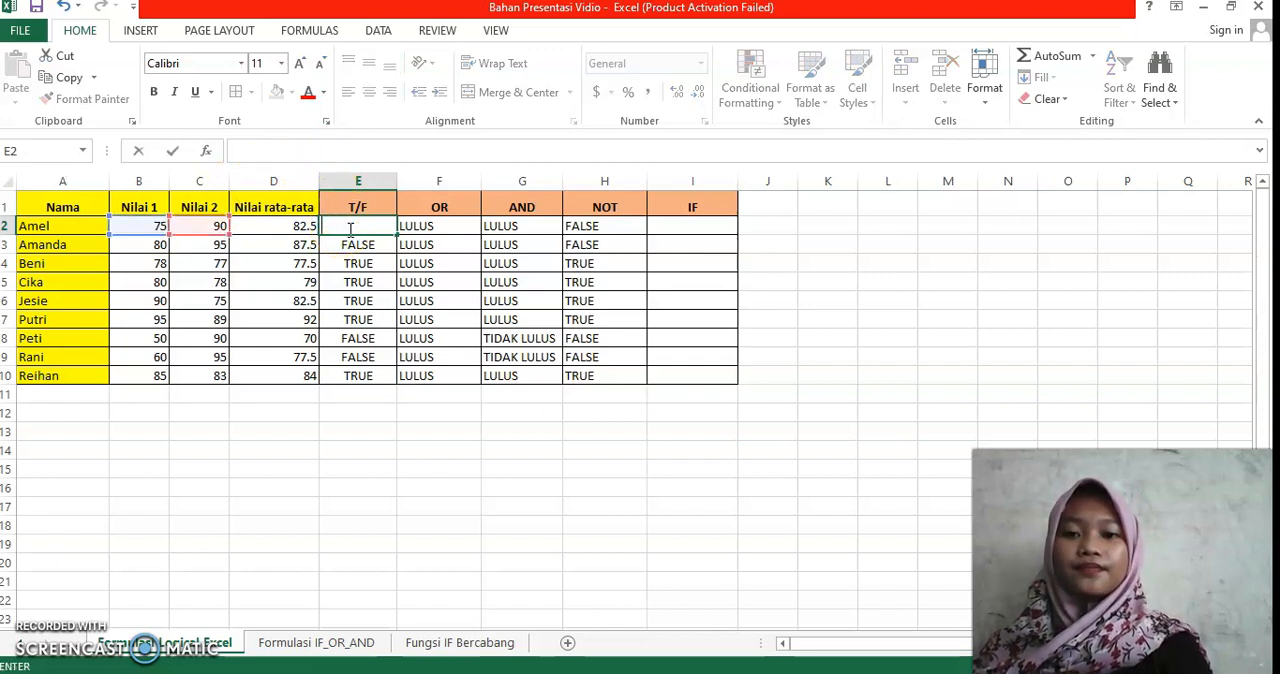
key(Return)
key(BackSpace)
key(Return)
key(BackSpace)
key(Return)
key(BackSpace)
key(Return)
key(BackSpace)
key(Return)
key(BackSpace)
key(Return)
key(BackSpace)
key(Return)
key(Return)
key(BackSpace)
click(349, 230)
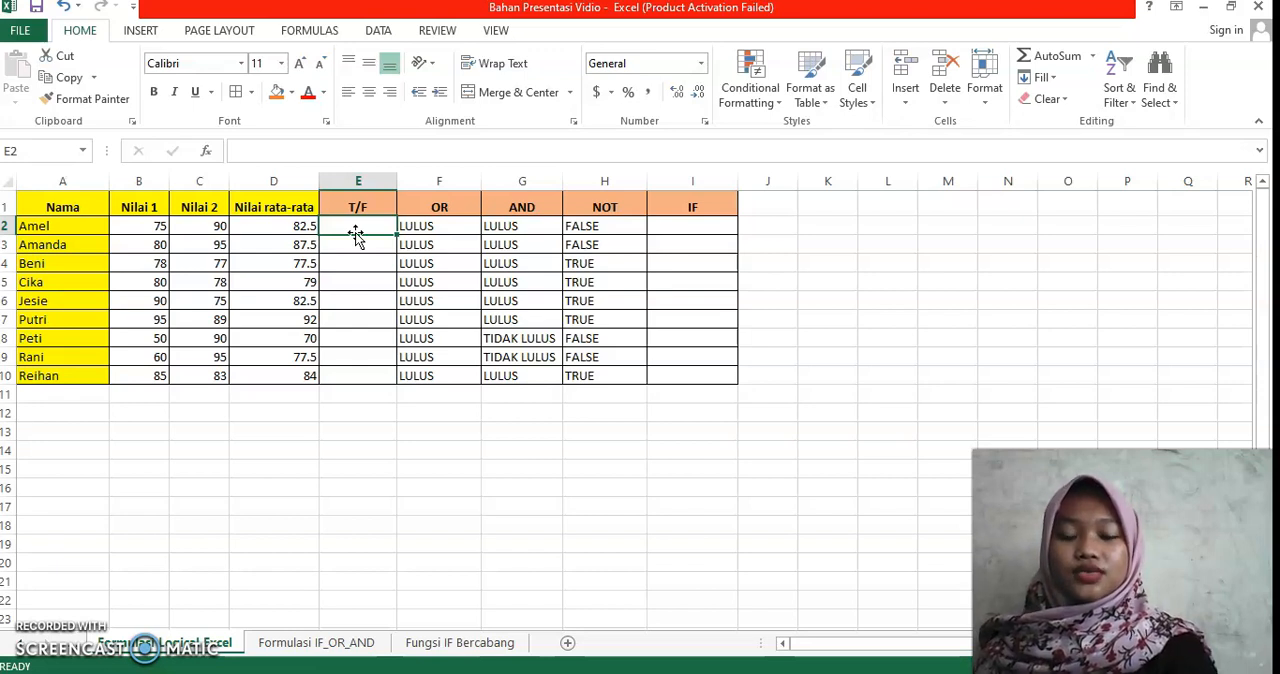
Step: Enter the comparison =B2<C2 in cell E2 of the T/F column and fill it down through E10
text(=)
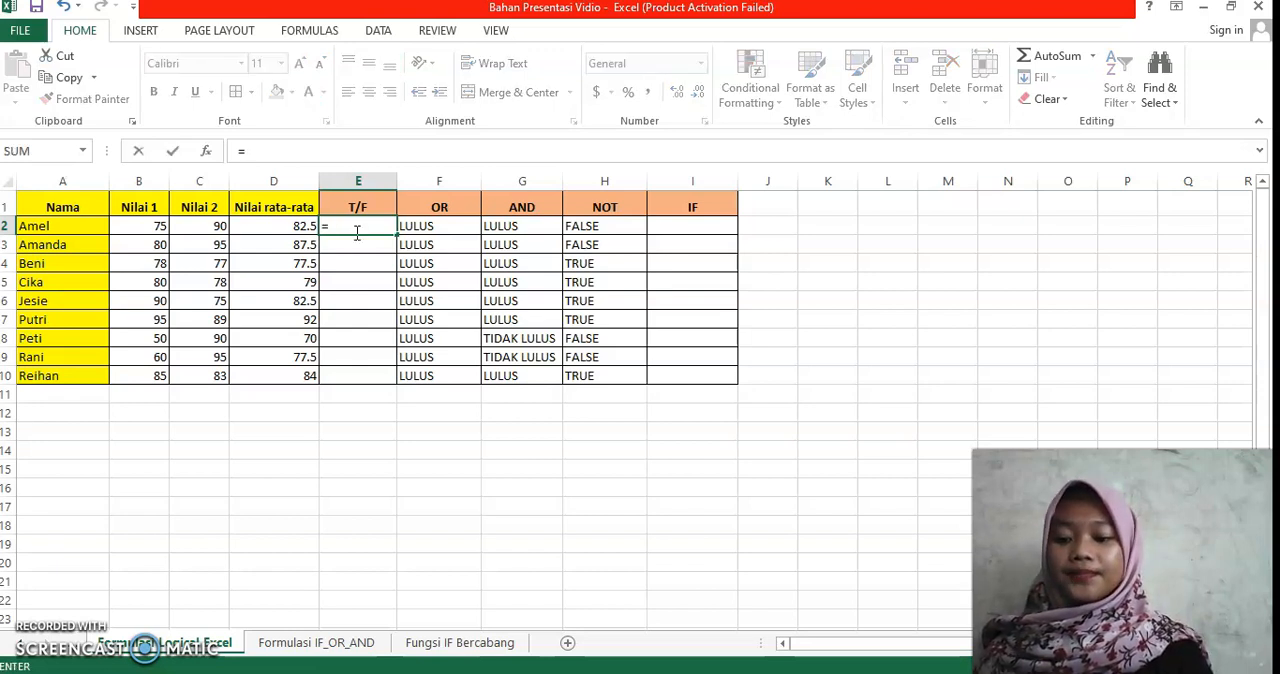
click(155, 226)
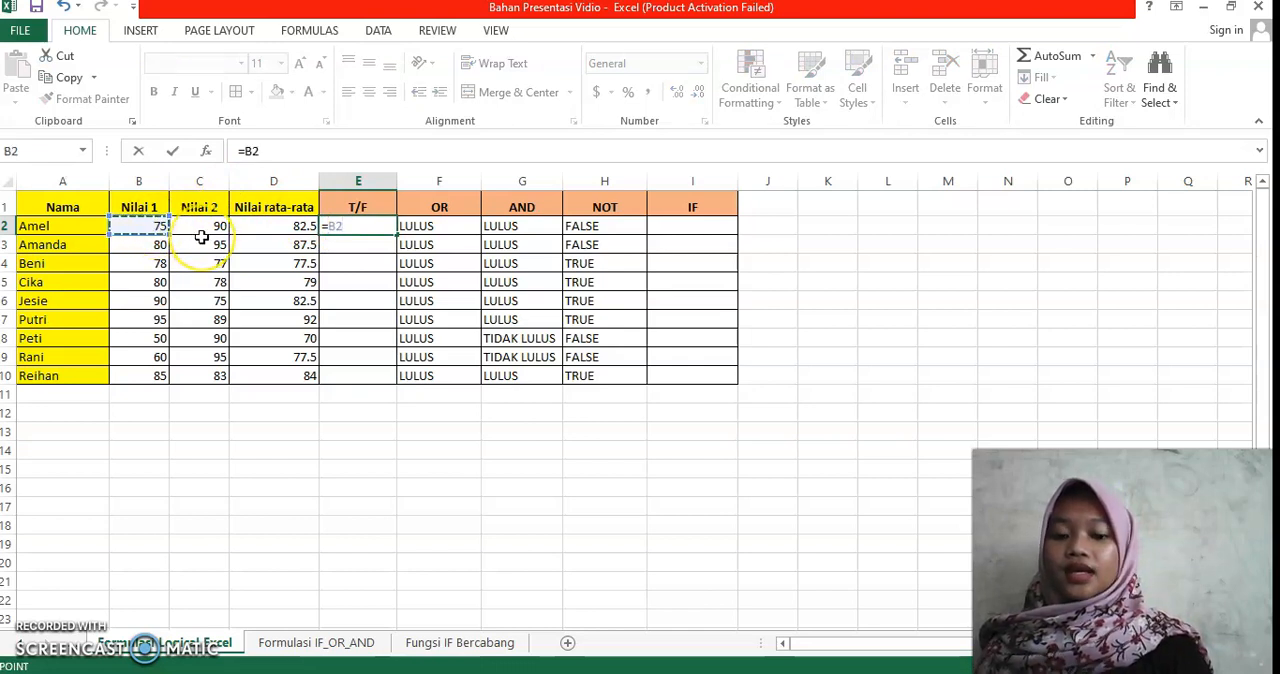
text(<)
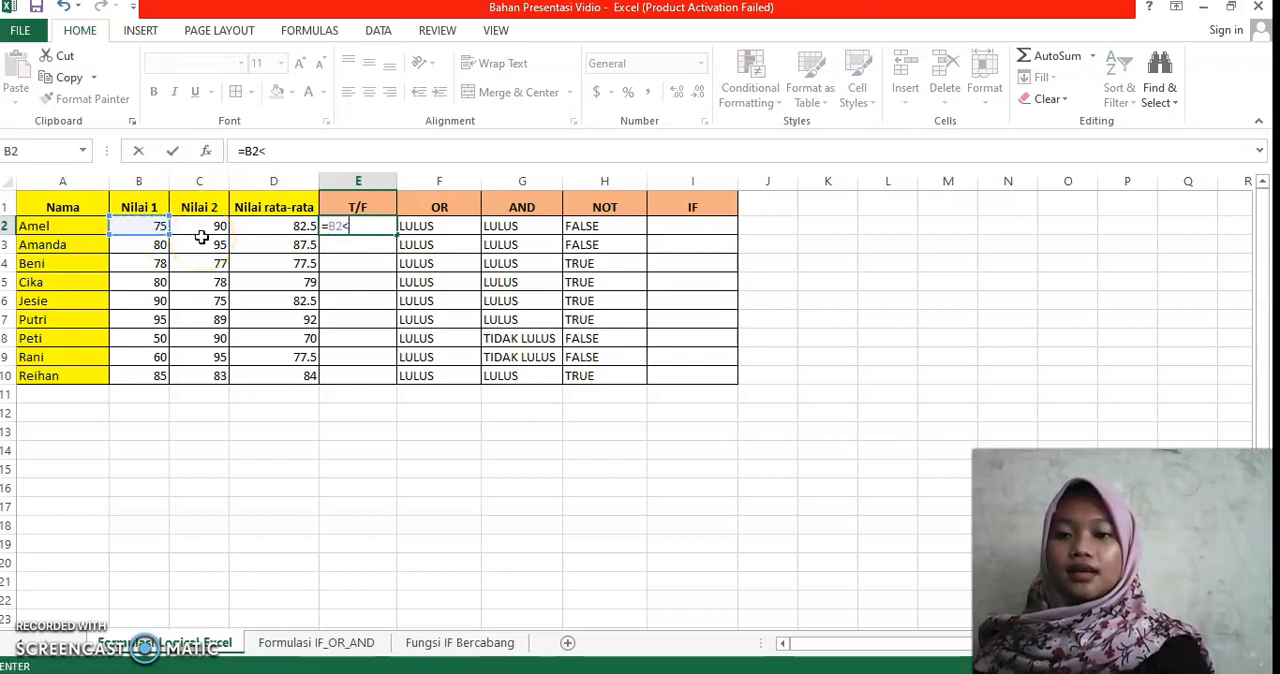
click(206, 226)
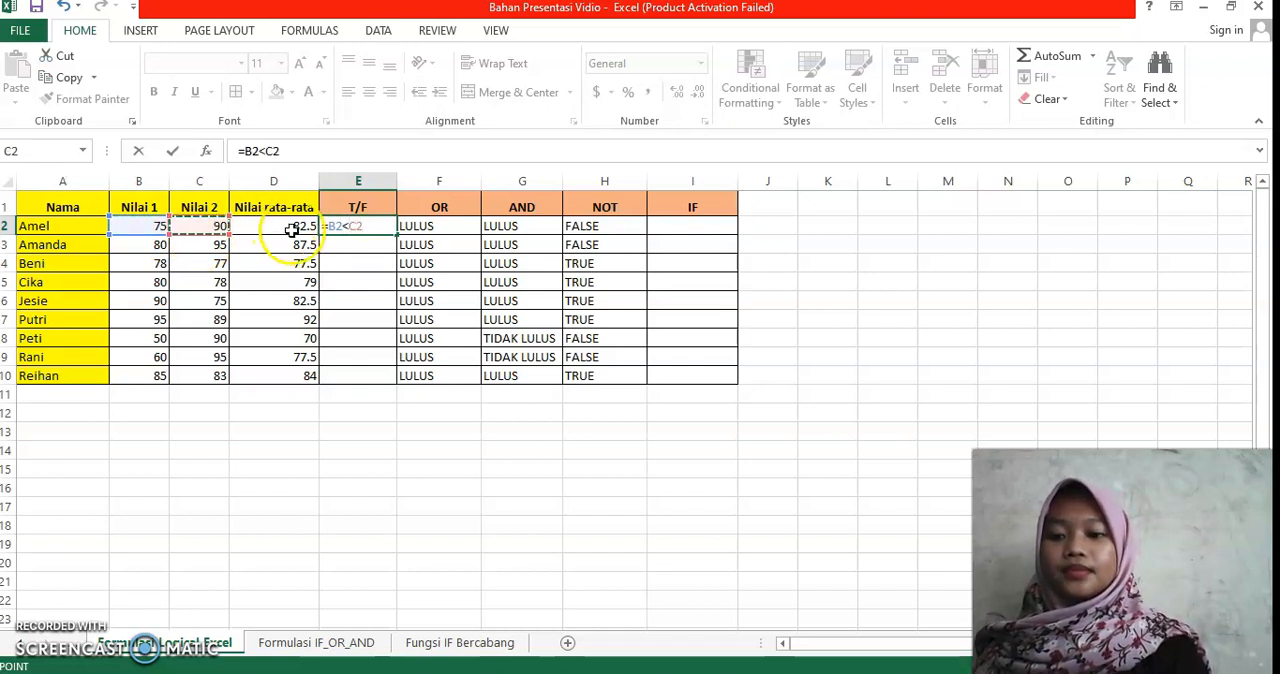
key(Return)
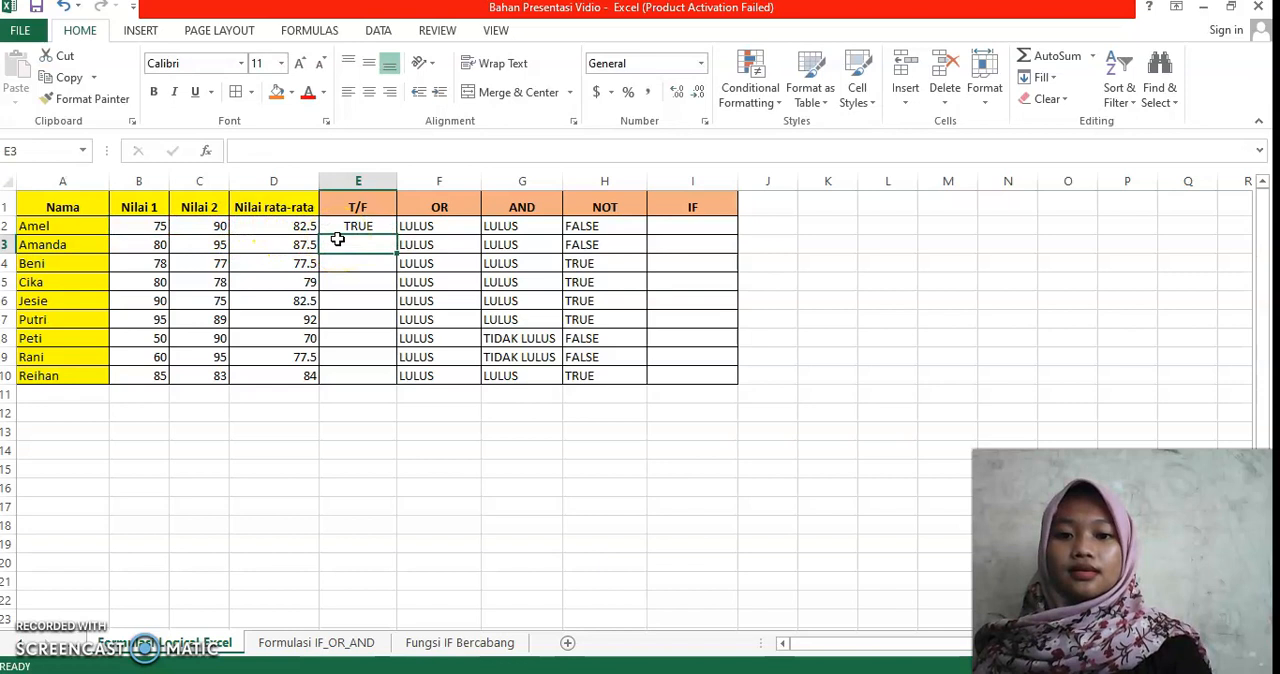
click(354, 226)
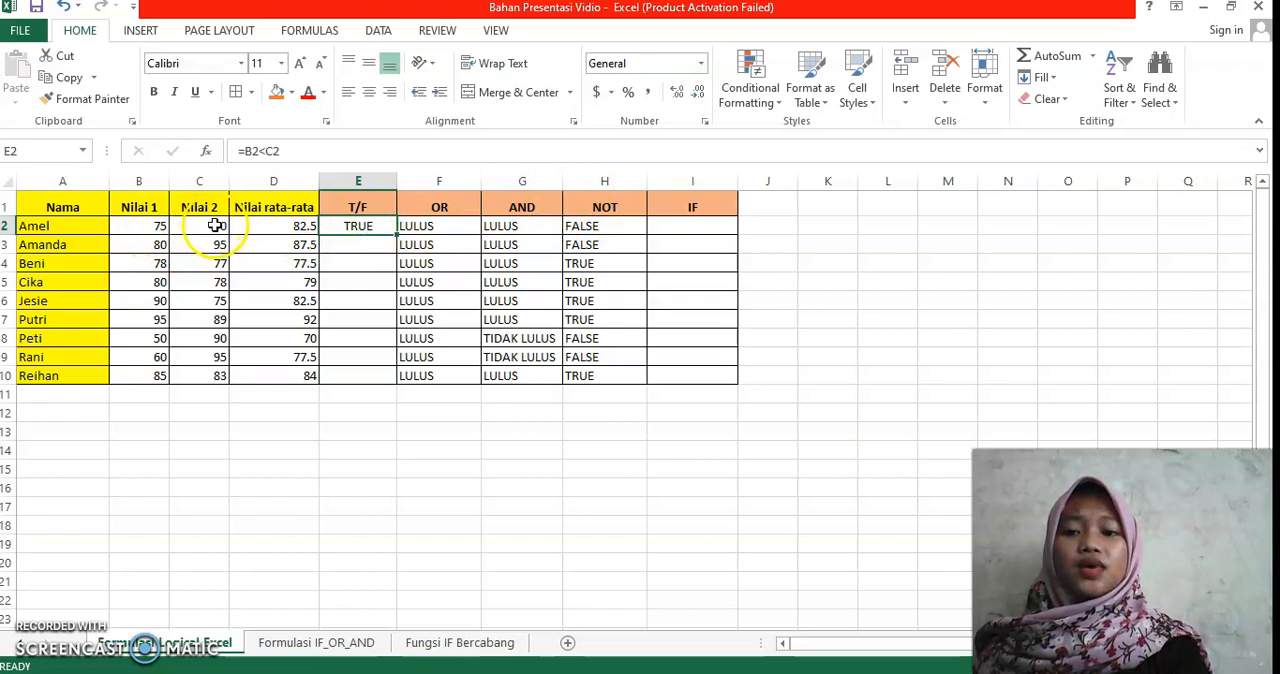
drag(394, 233, 390, 379)
click(386, 225)
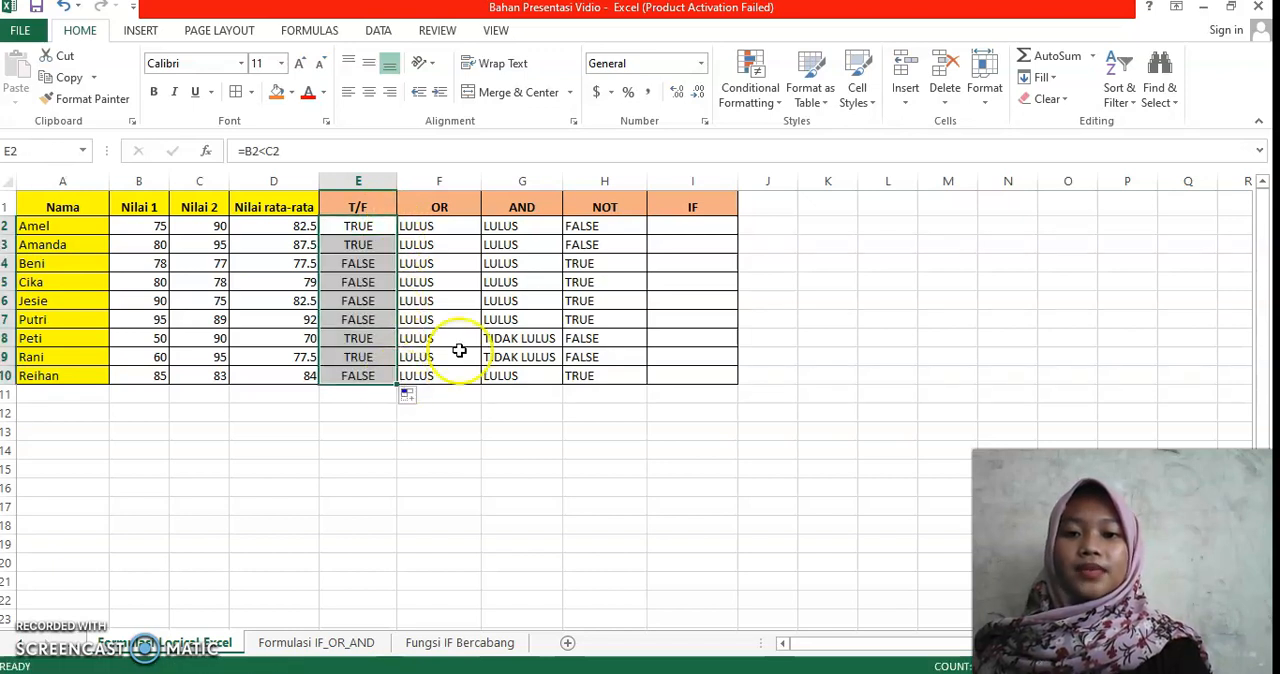
Step: Start a formula with an equals sign in cell I2, the first data cell of the IF column
click(720, 320)
click(683, 227)
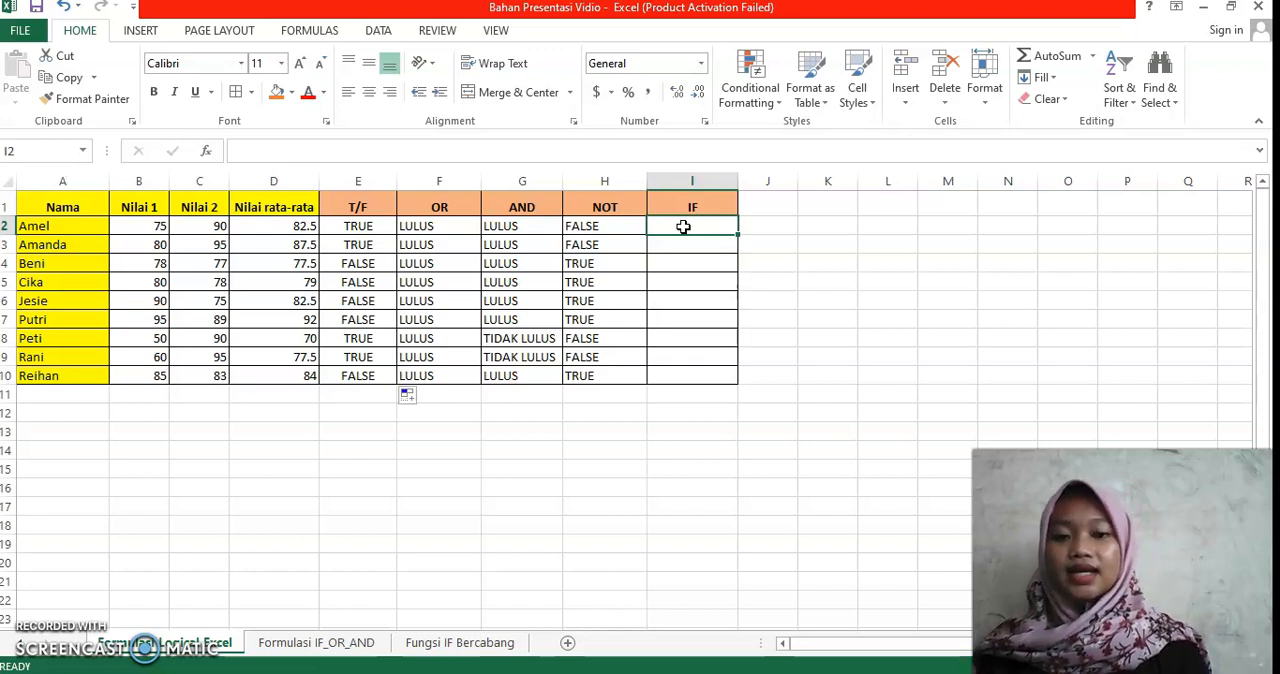
text(=)
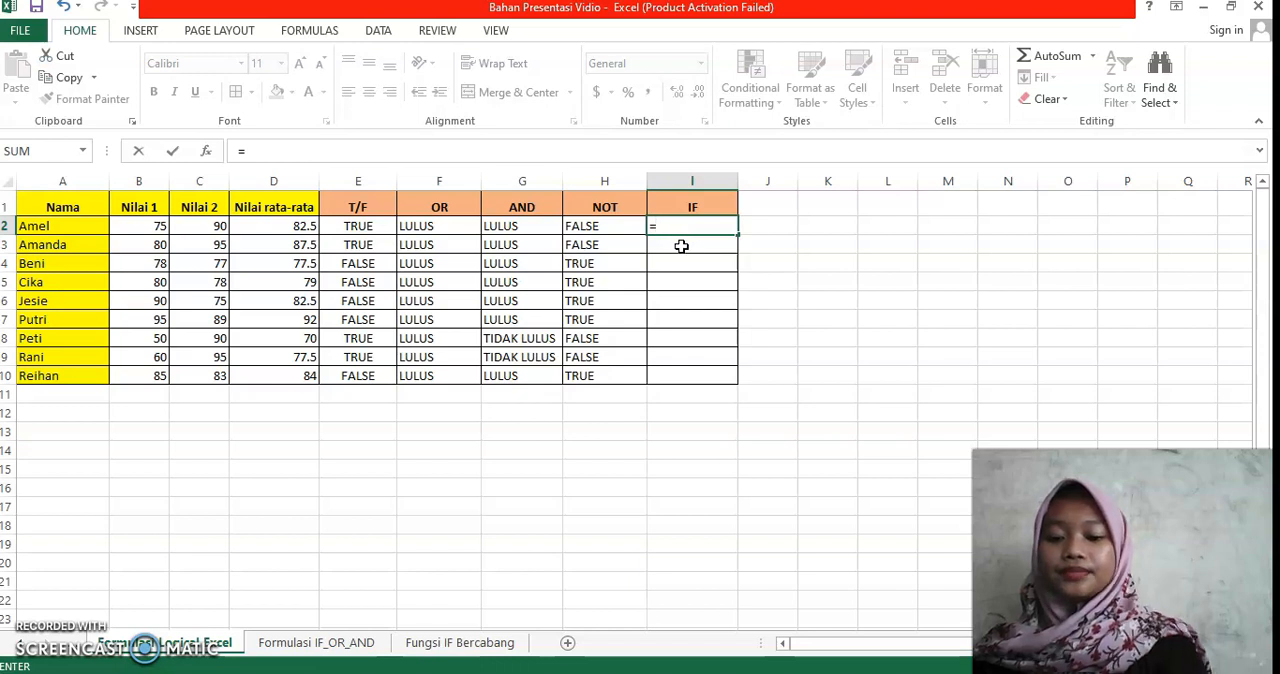
text(()
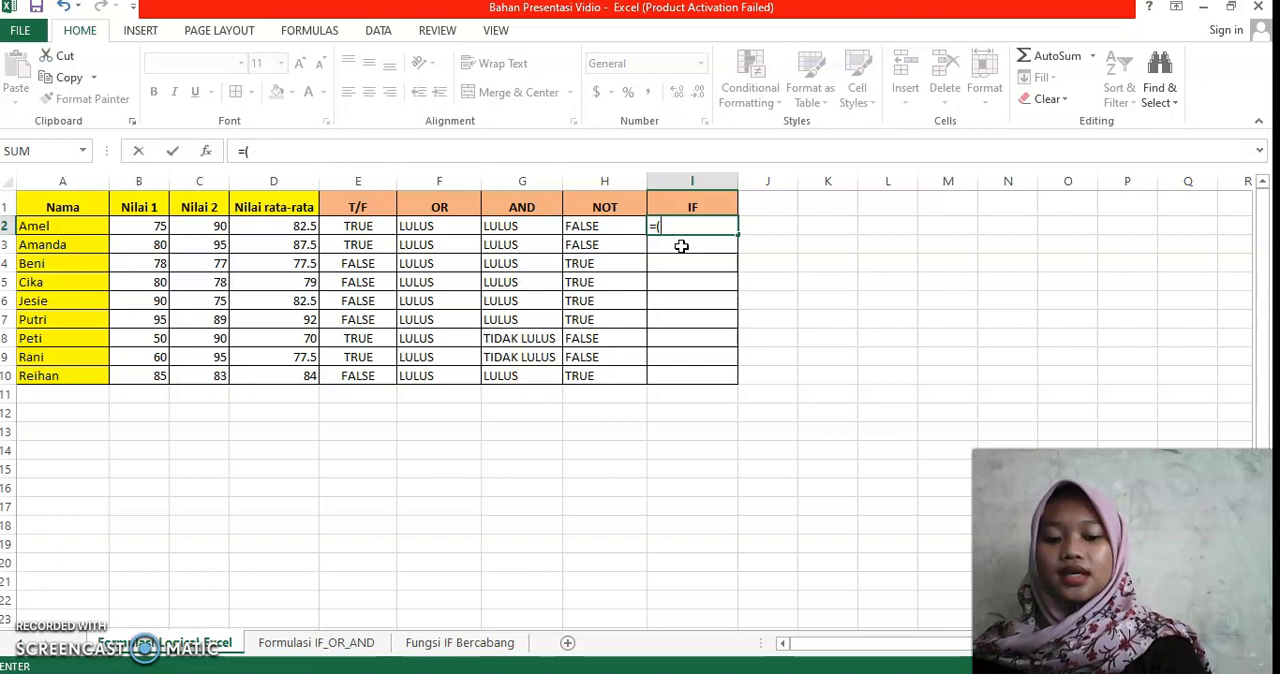
text(IF)
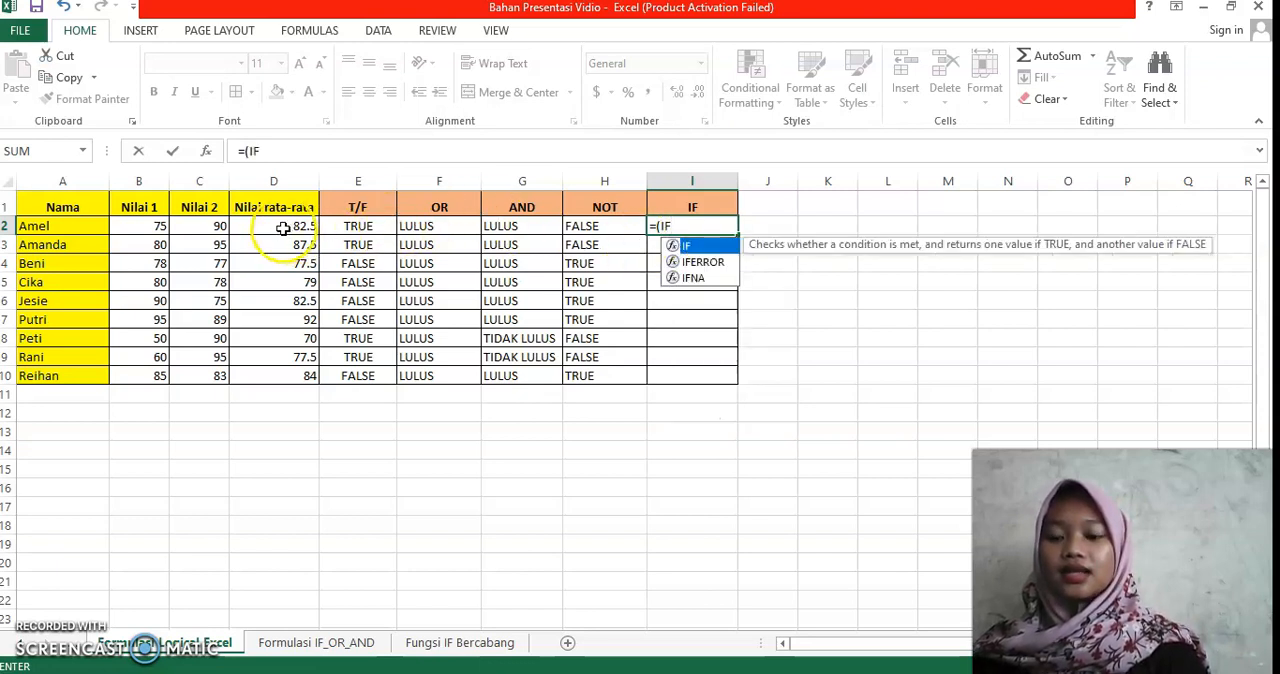
key(Return)
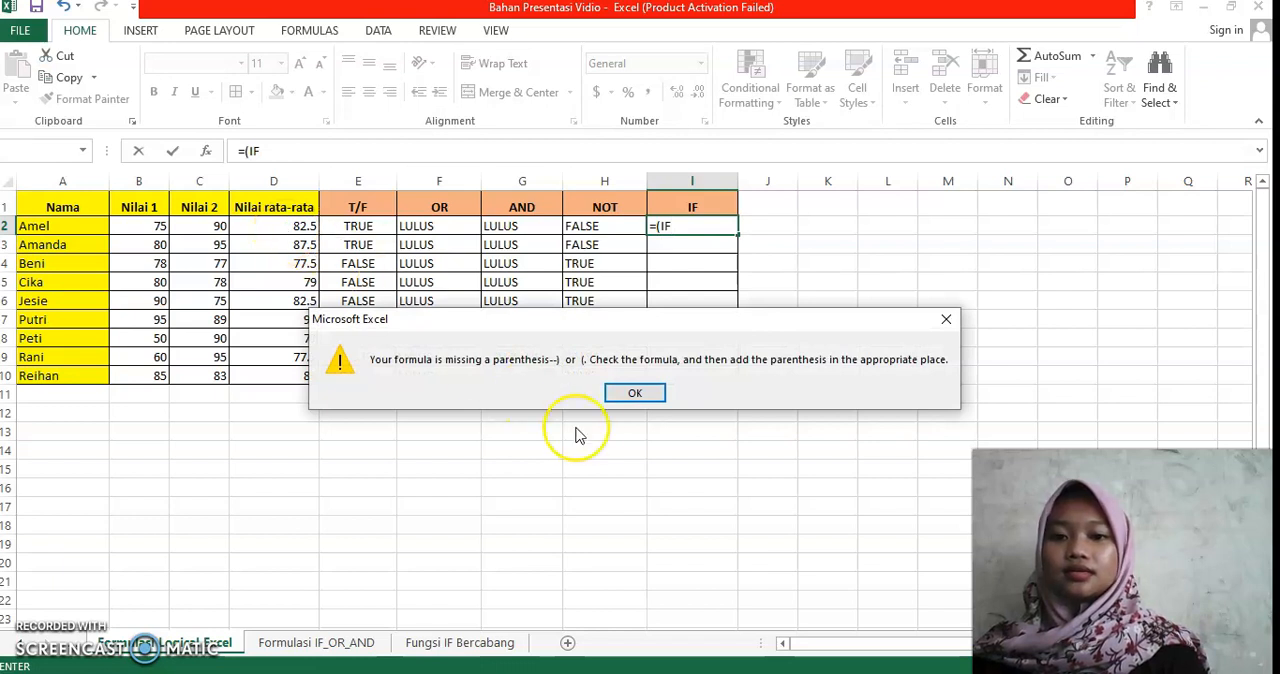
click(634, 393)
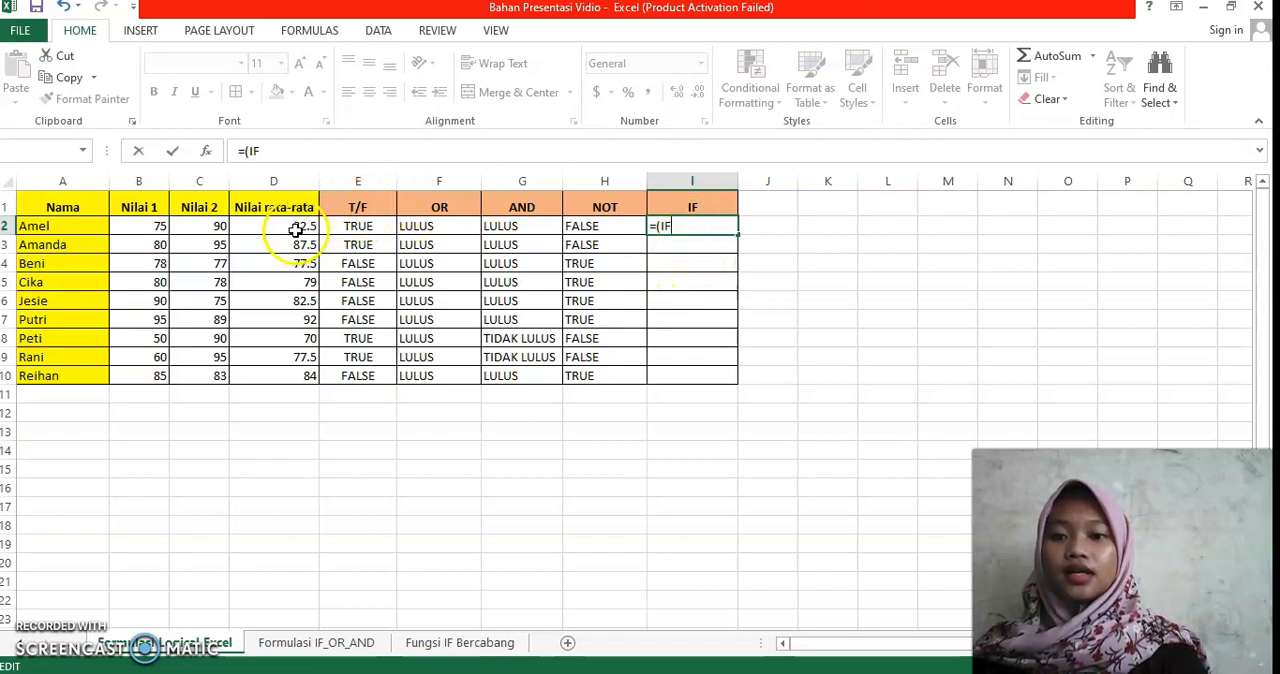
key(Return)
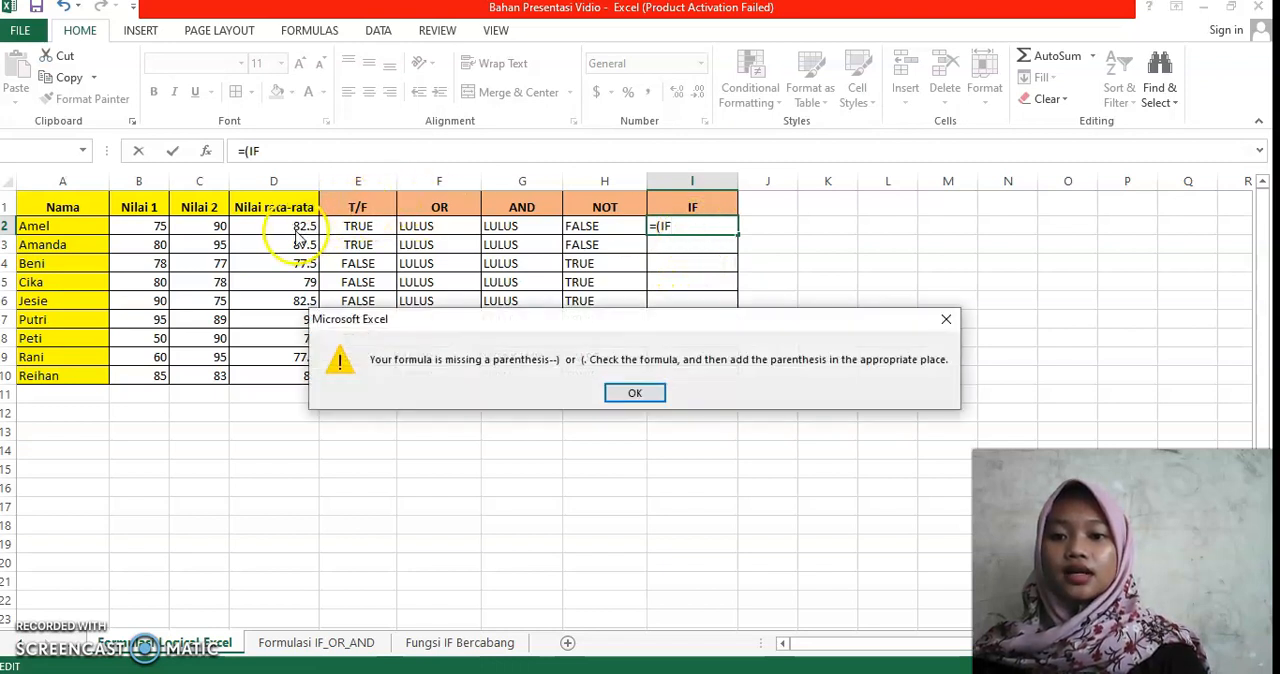
click(636, 392)
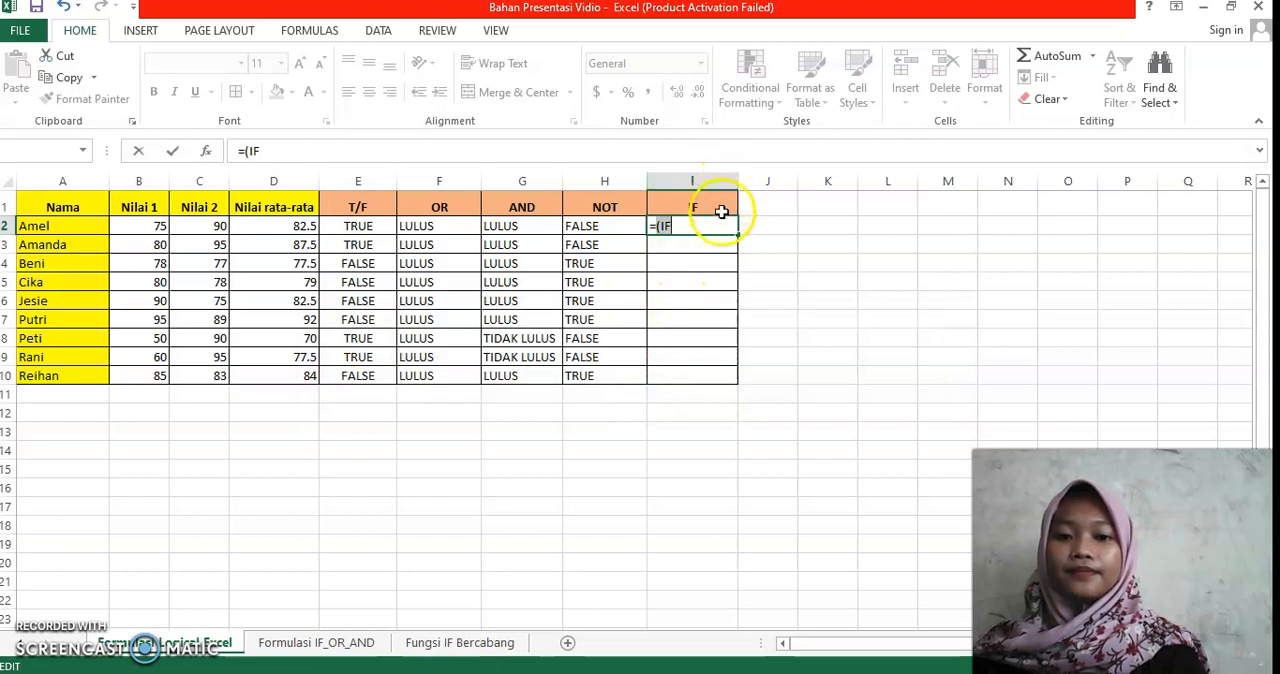
key(BackSpace)
key(BackSpace)
key(BackSpace)
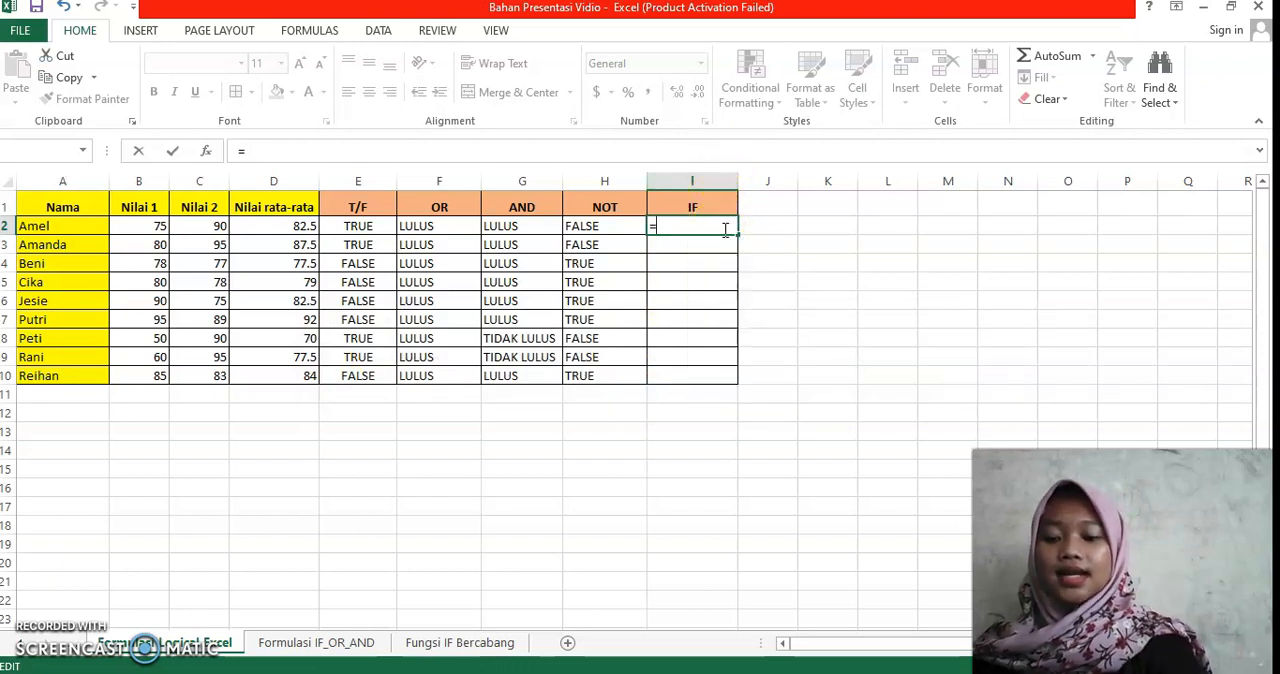
Step: Add the IF function to the I2 formula with the logical test D2>=75 on the Nilai rata-rata score
text(IF)
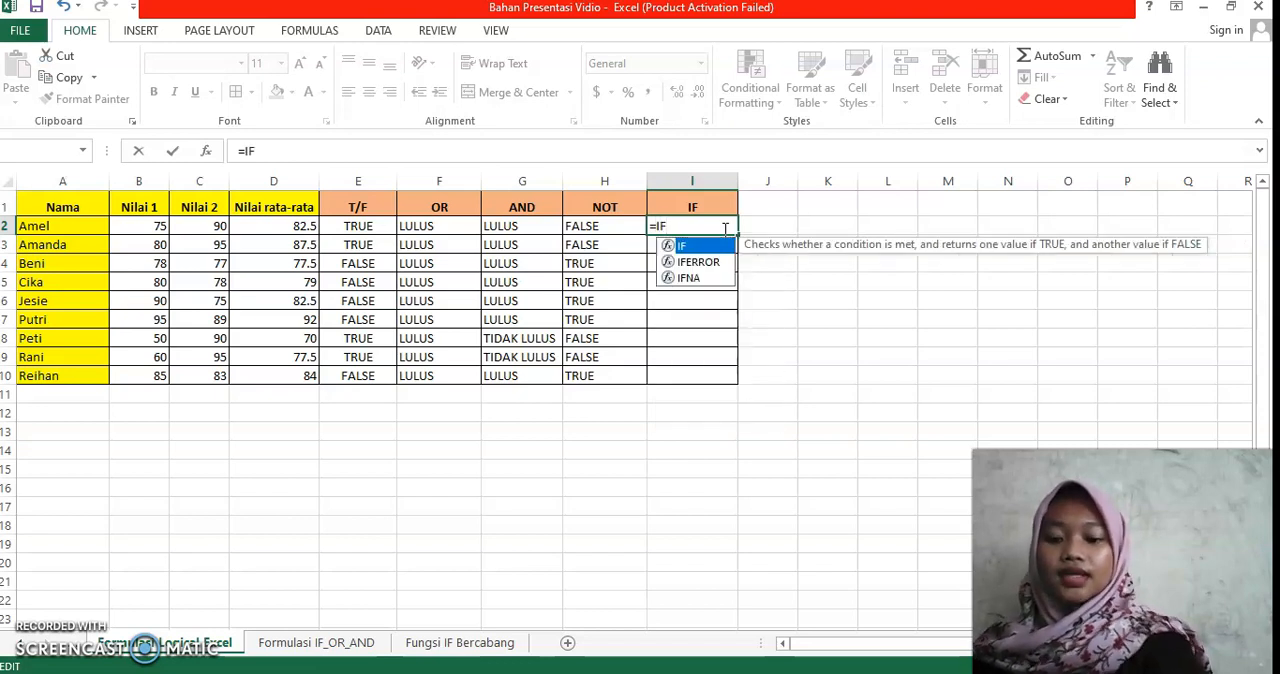
text(()
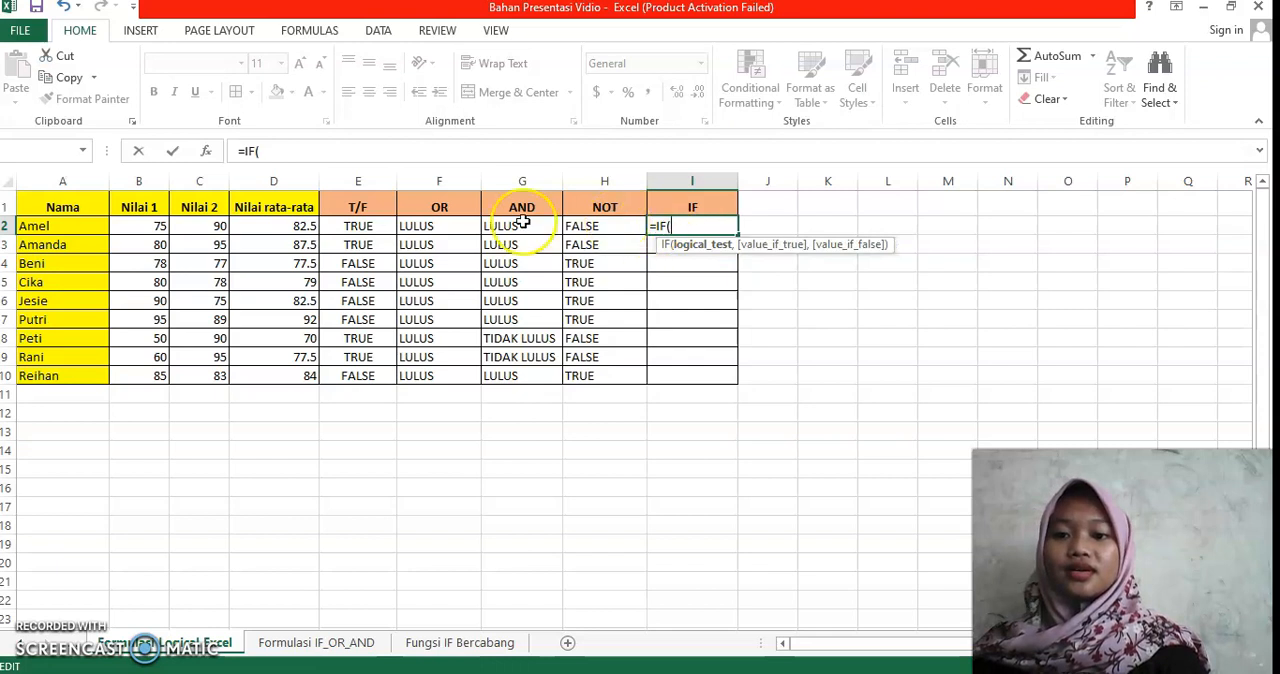
click(303, 226)
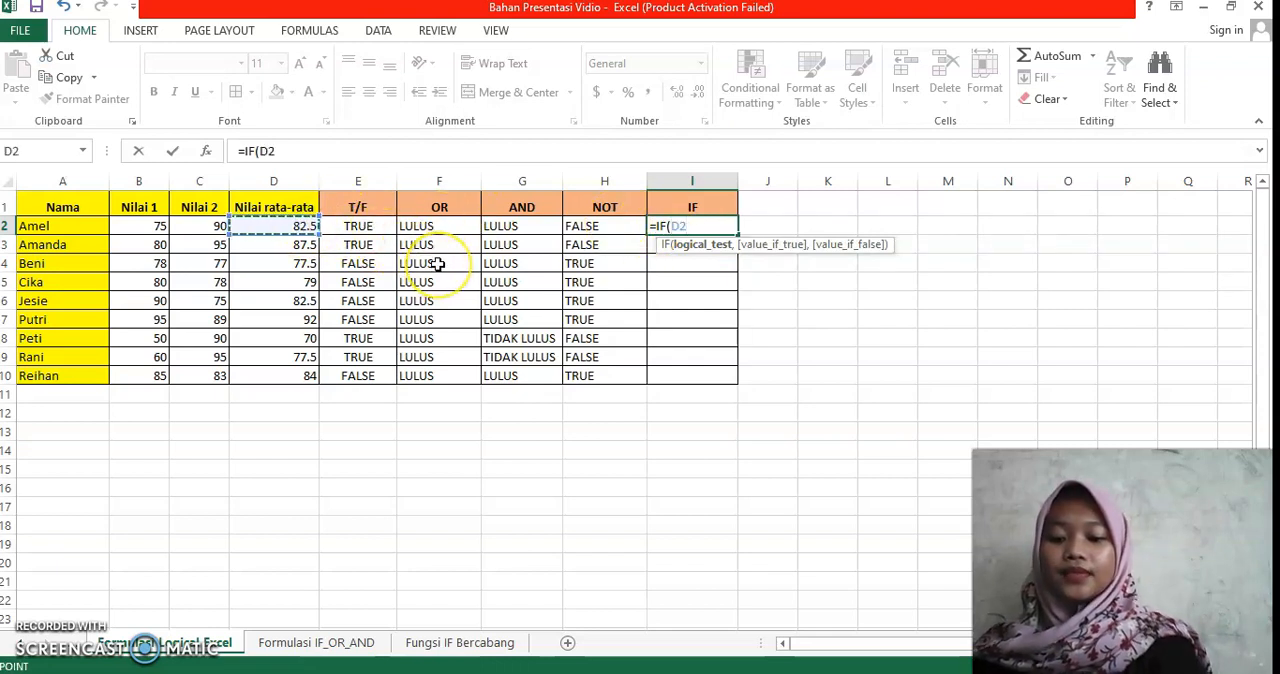
text(>=75)
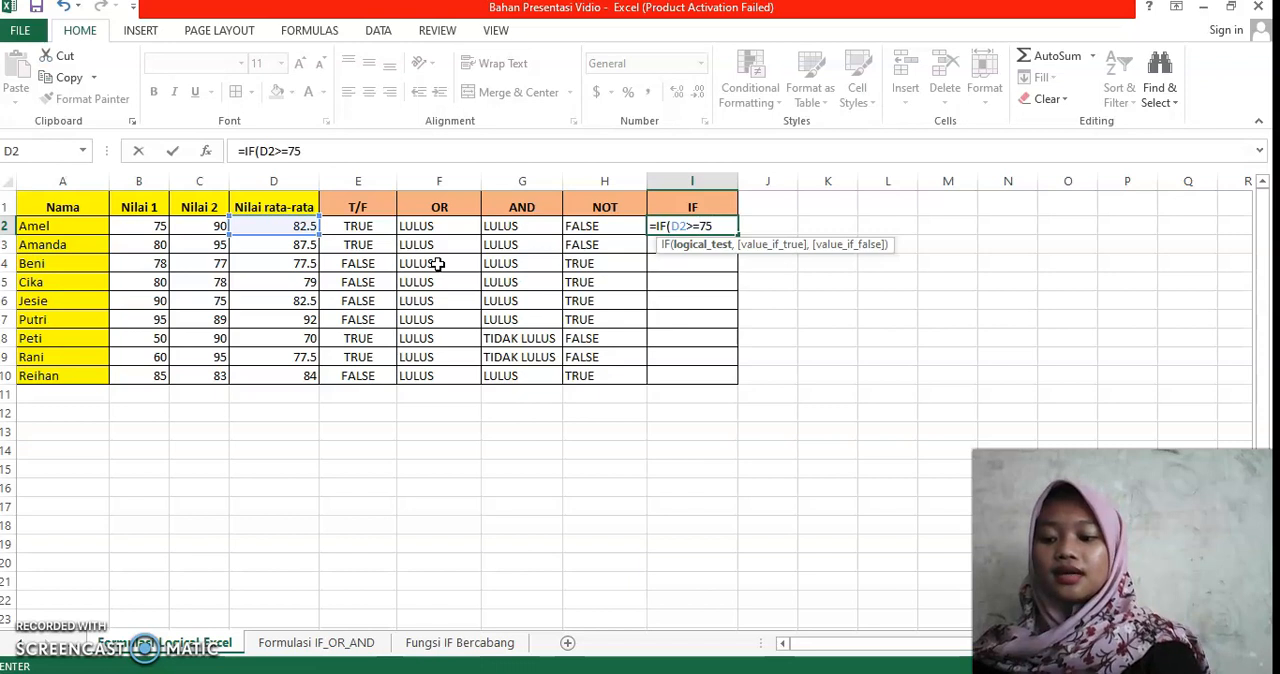
text(,)
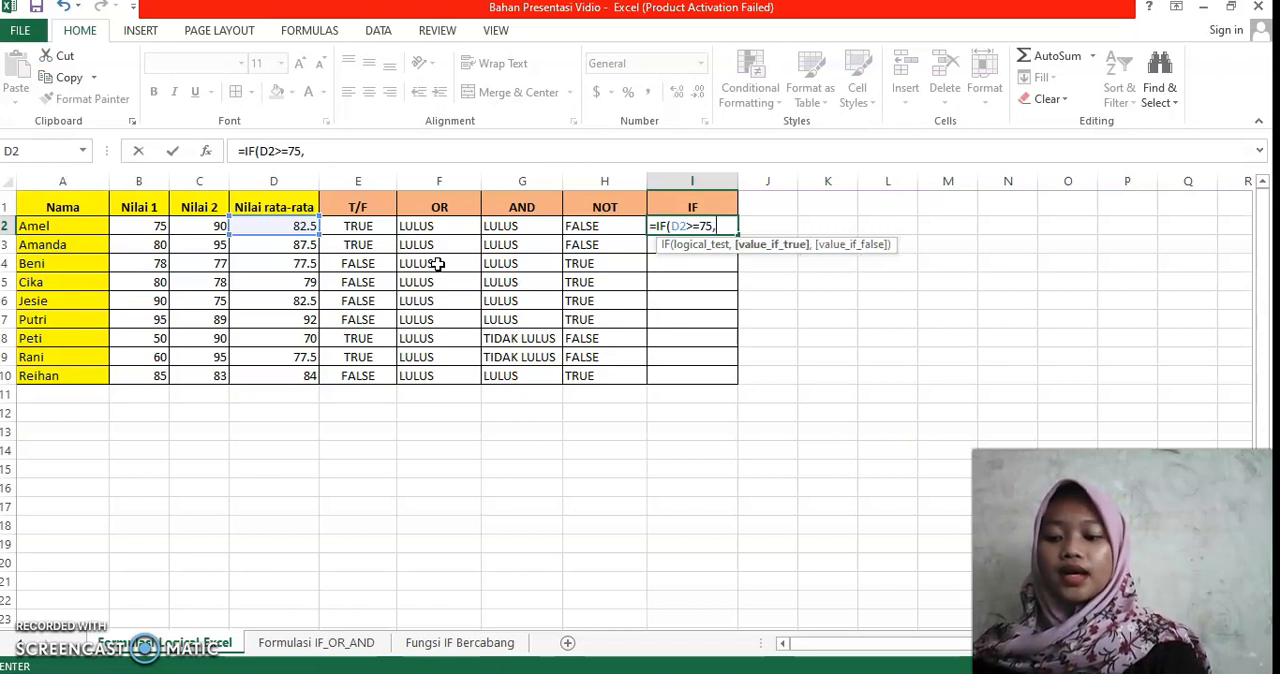
text("L)
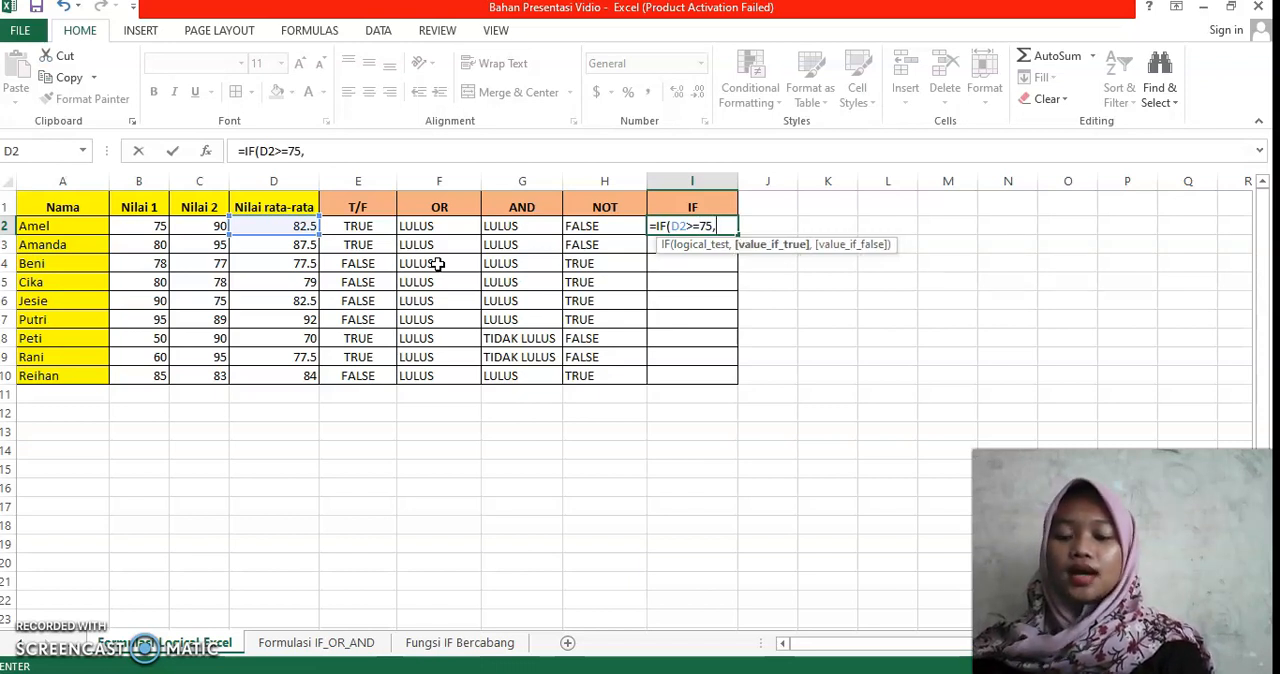
text(UL)
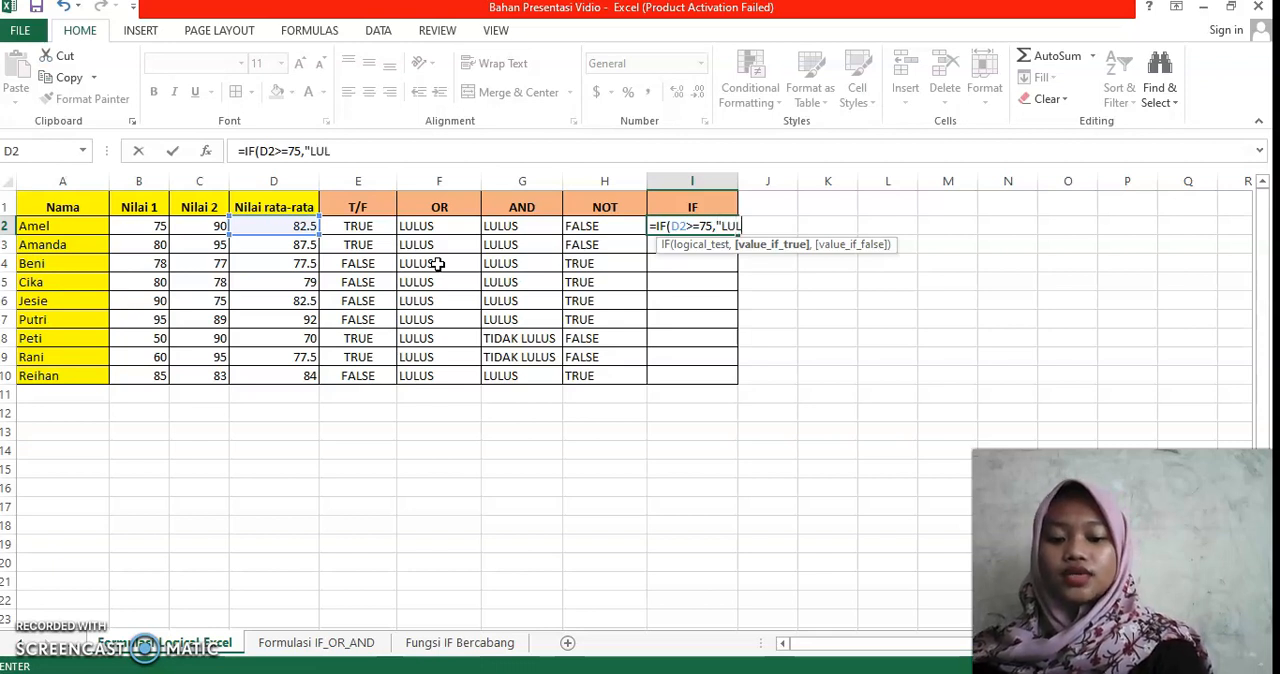
text(US",)
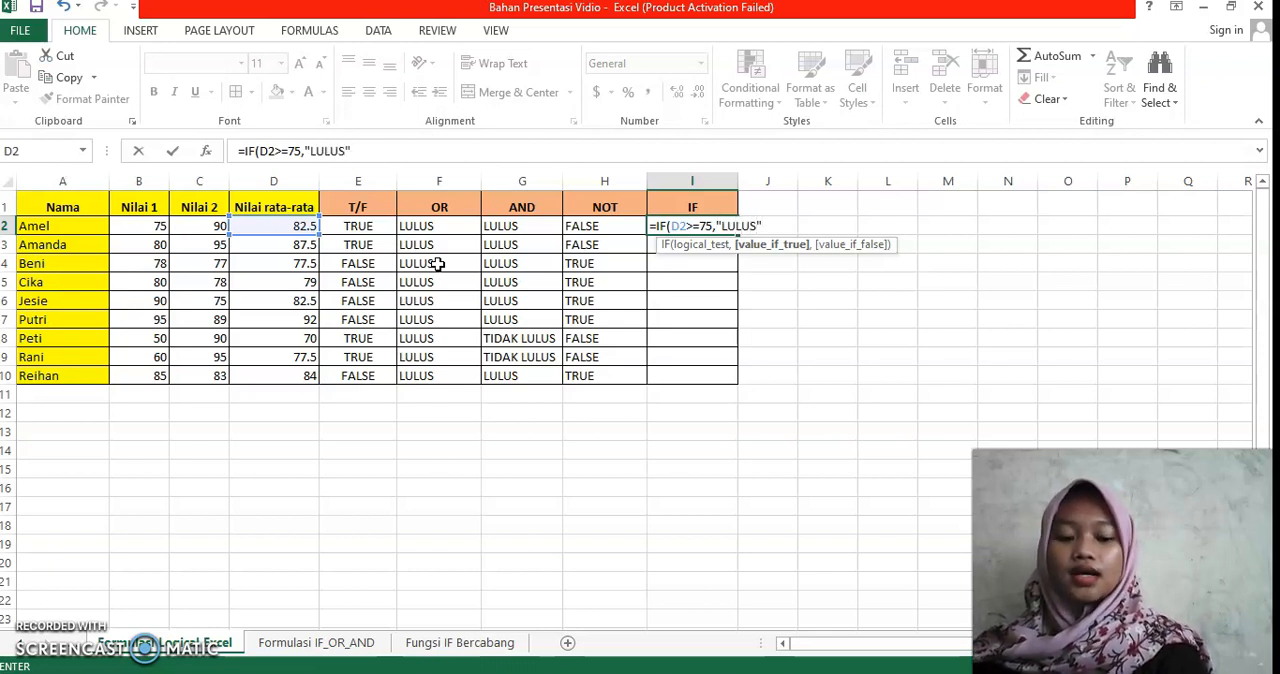
text("TID)
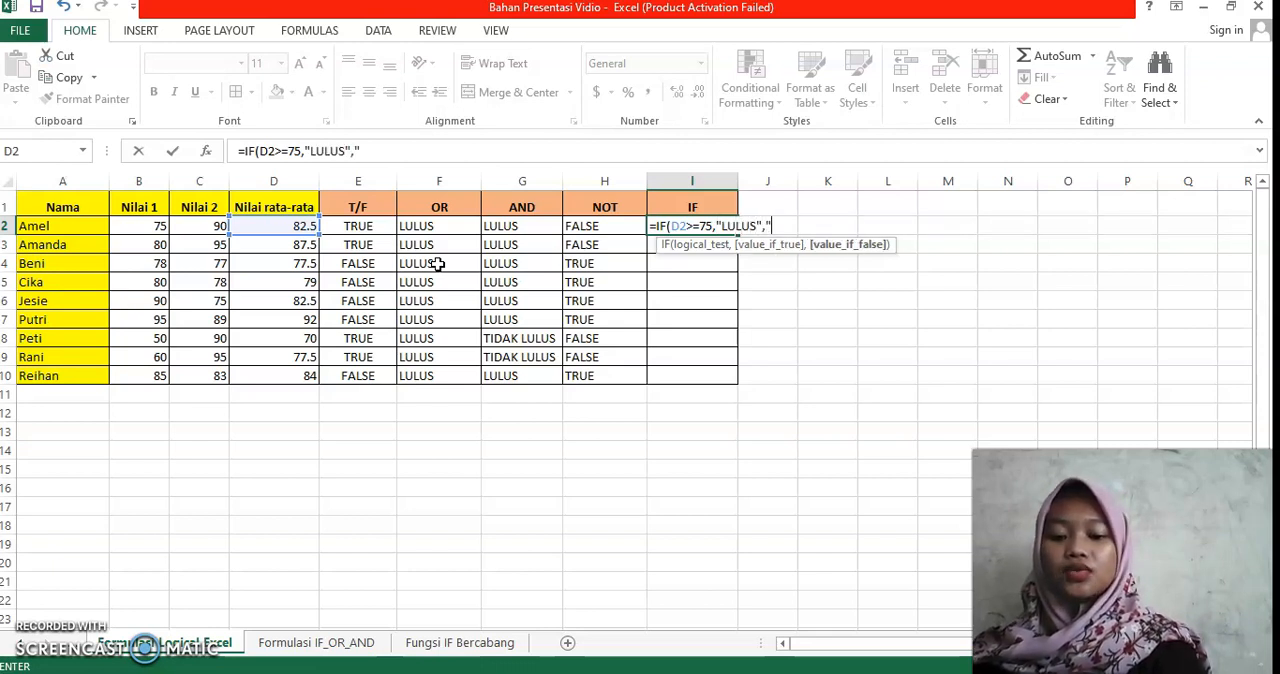
text(AK LU)
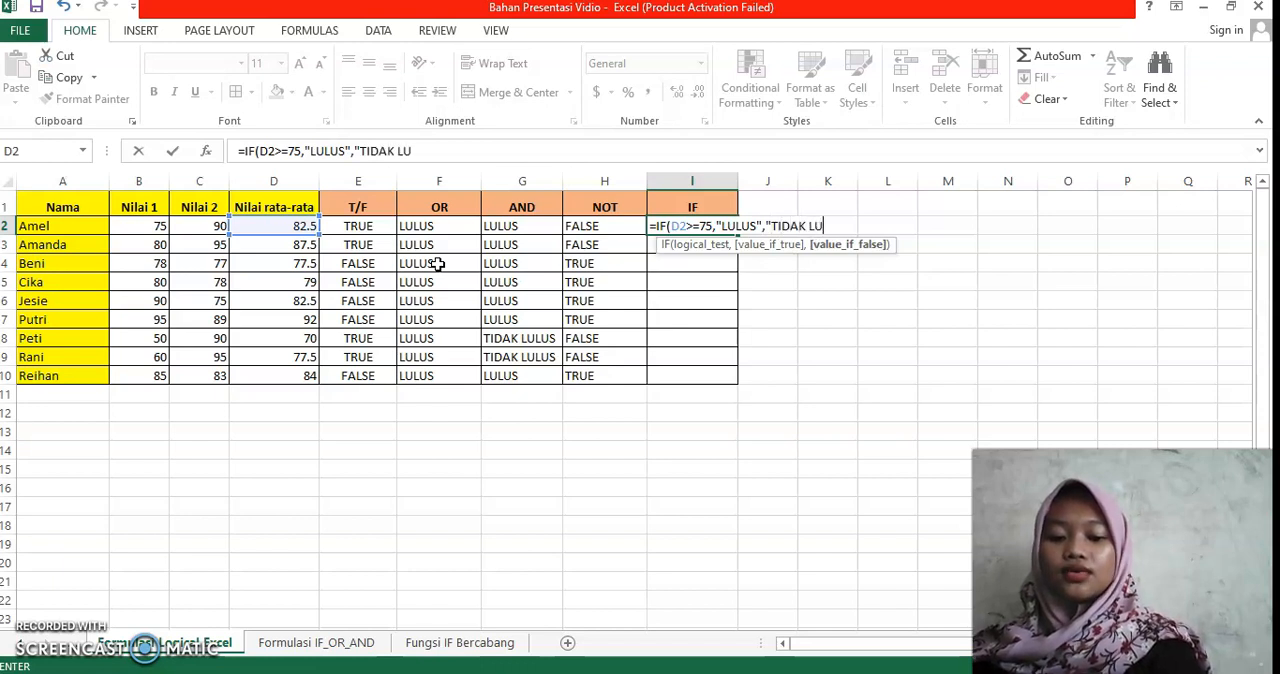
text(LUS")
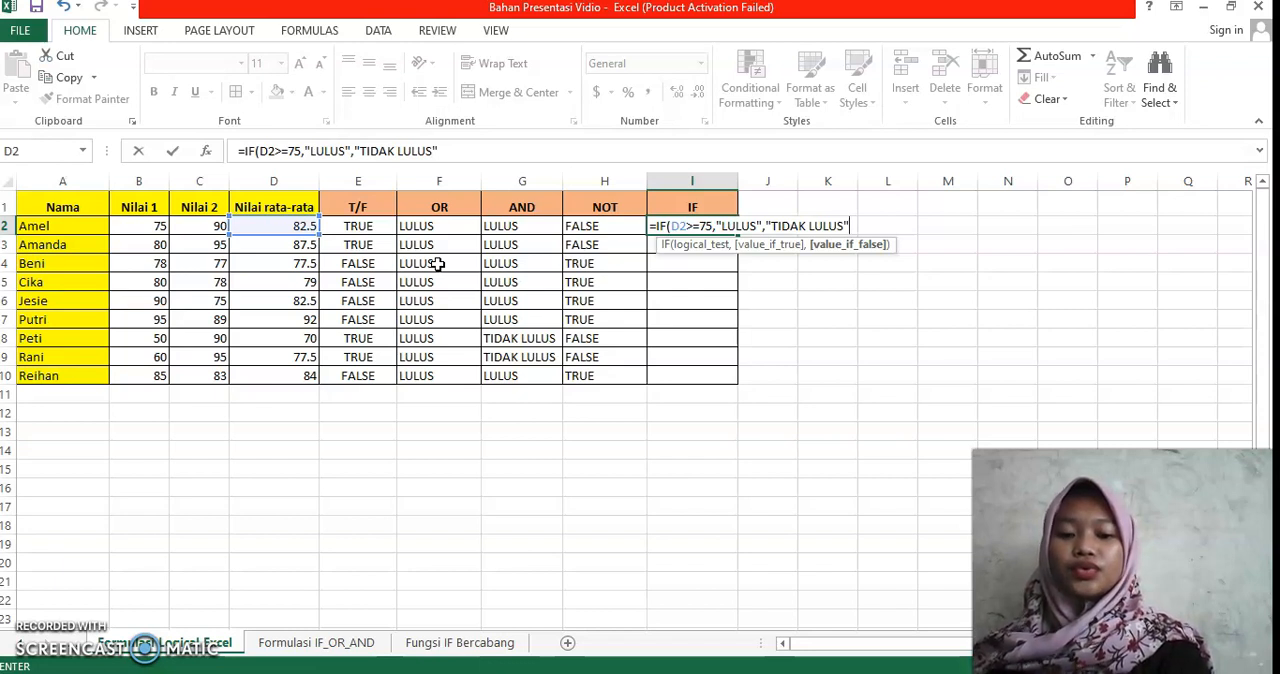
Step: Complete the I2 formula with "LULUS" as the value-if-true and "TIDAK LULUS" as the value-if-false result
text())
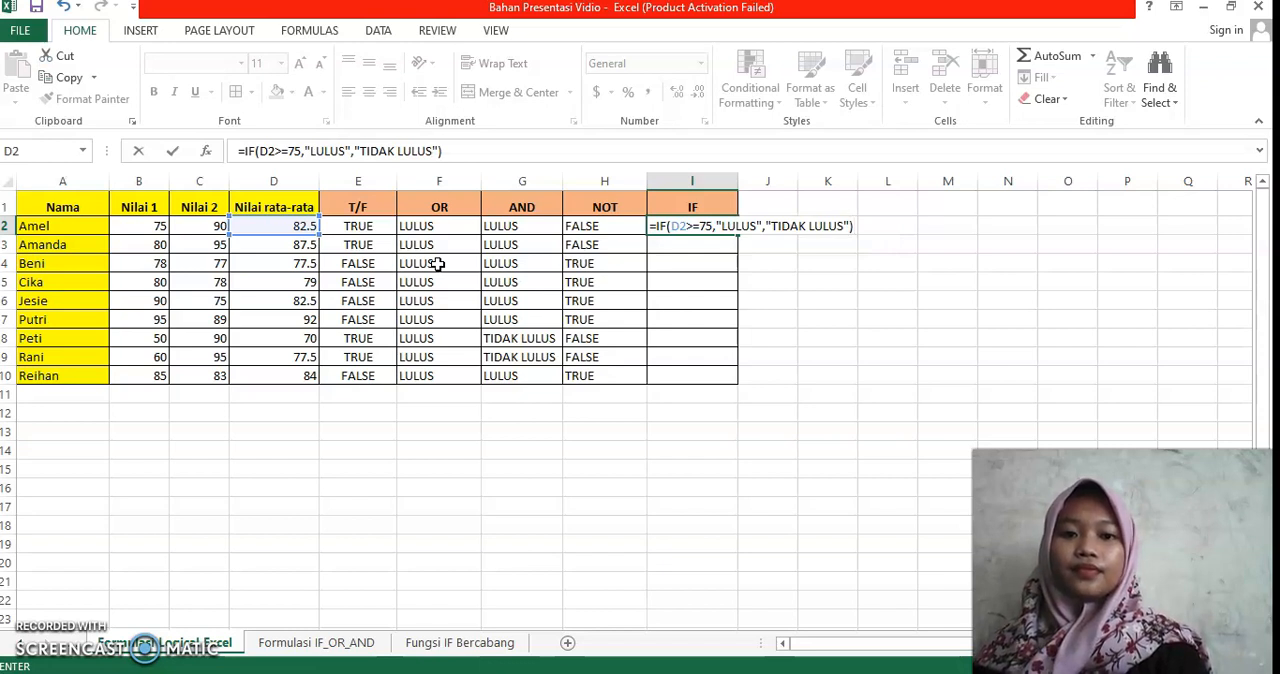
key(Return)
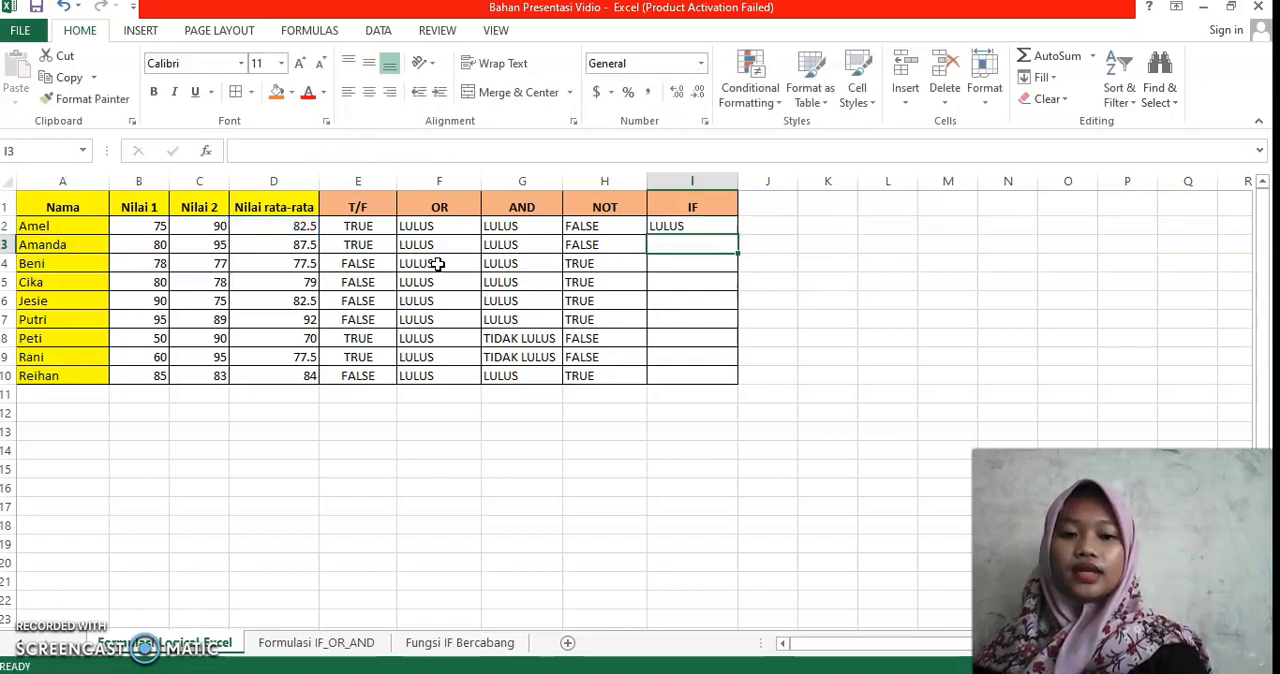
Step: Fill the IF formula from cell I2 down through I10 and deselect the range
click(681, 229)
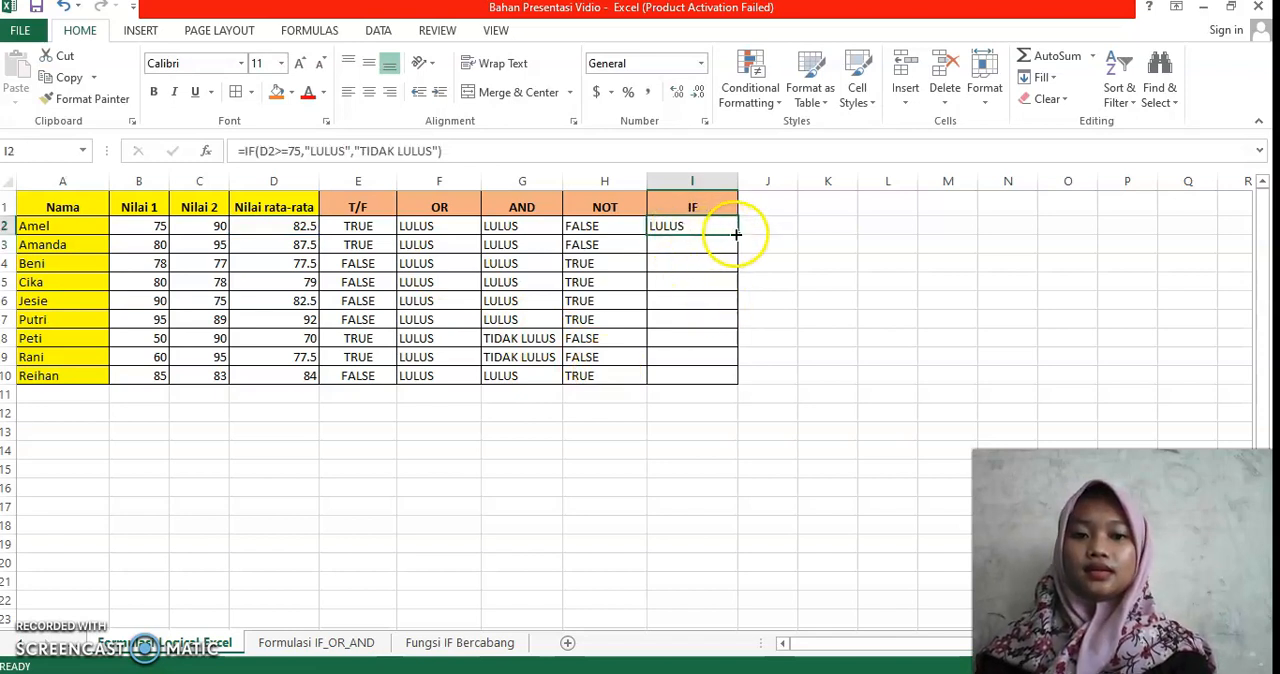
drag(736, 234, 730, 387)
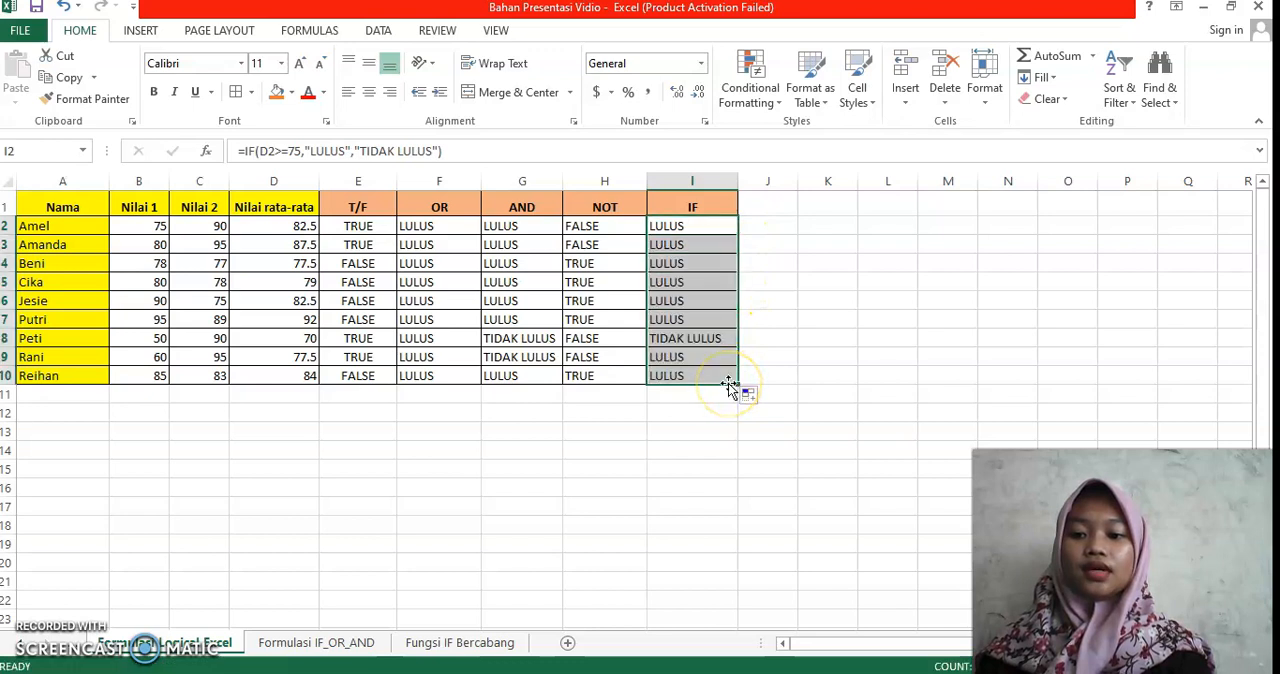
click(568, 499)
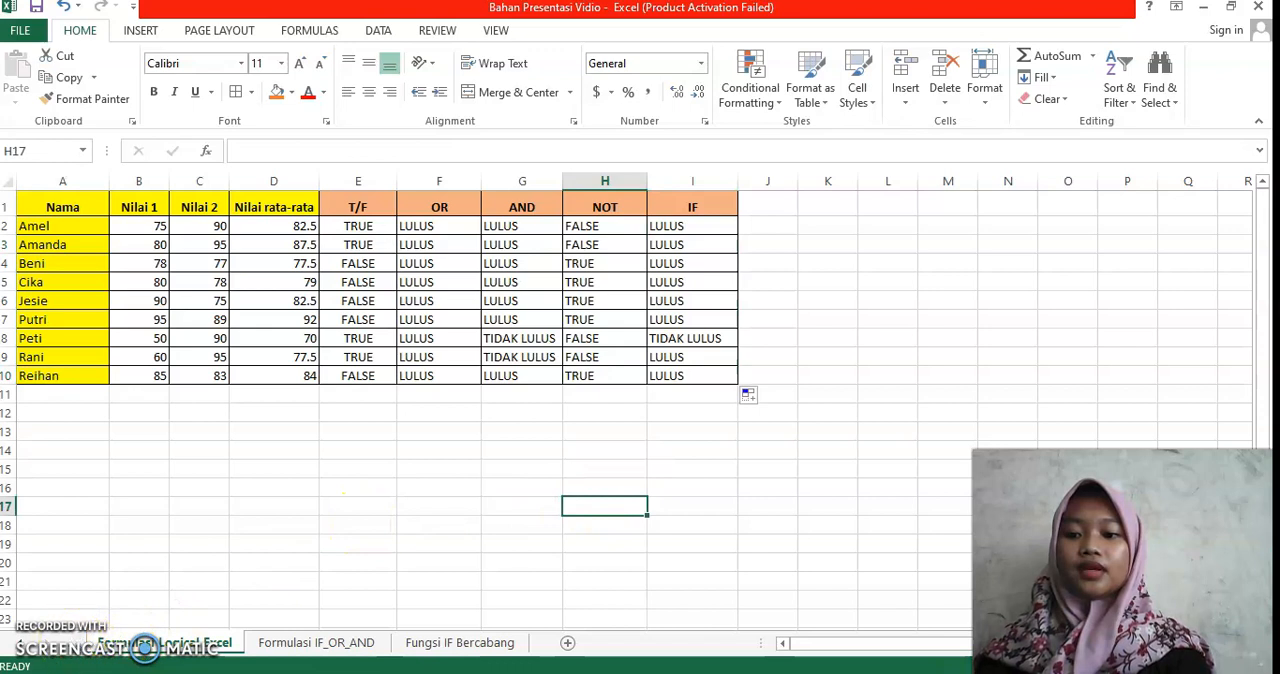